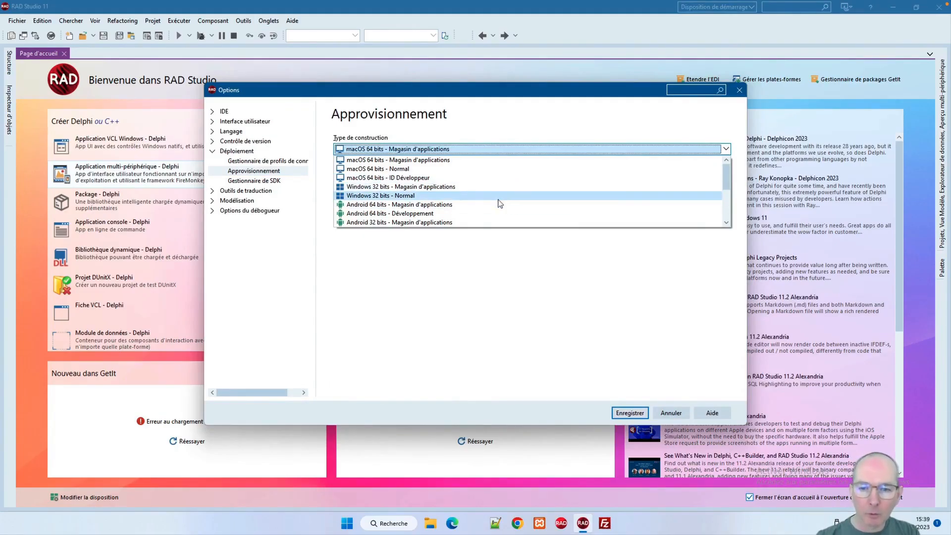
- Look through the provisioning build types and select Périphérique iOS 64 bits - Magasin d'applications
{"action": "scroll", "coordinate": [504, 193], "scroll_direction": "down", "scroll_amount": 1}
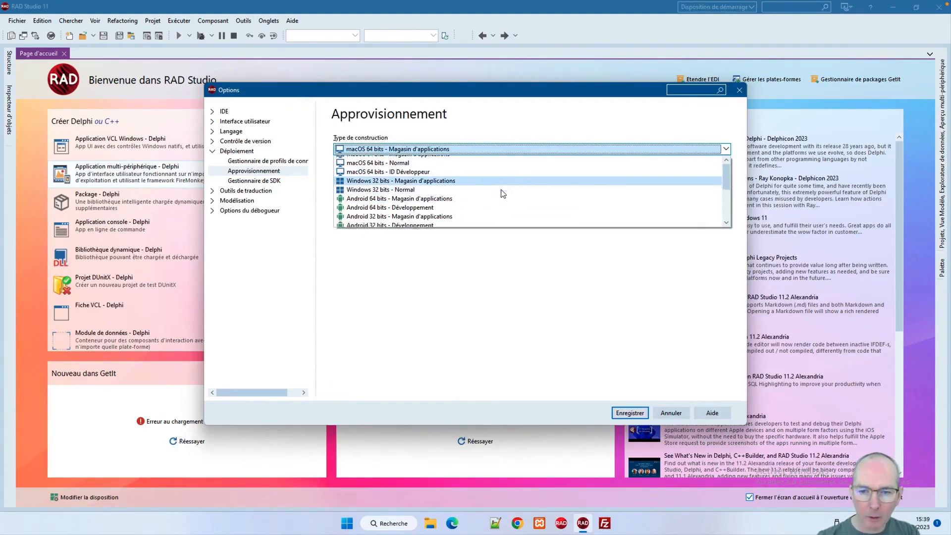
{"action": "scroll", "coordinate": [503, 193], "scroll_direction": "down", "scroll_amount": 3}
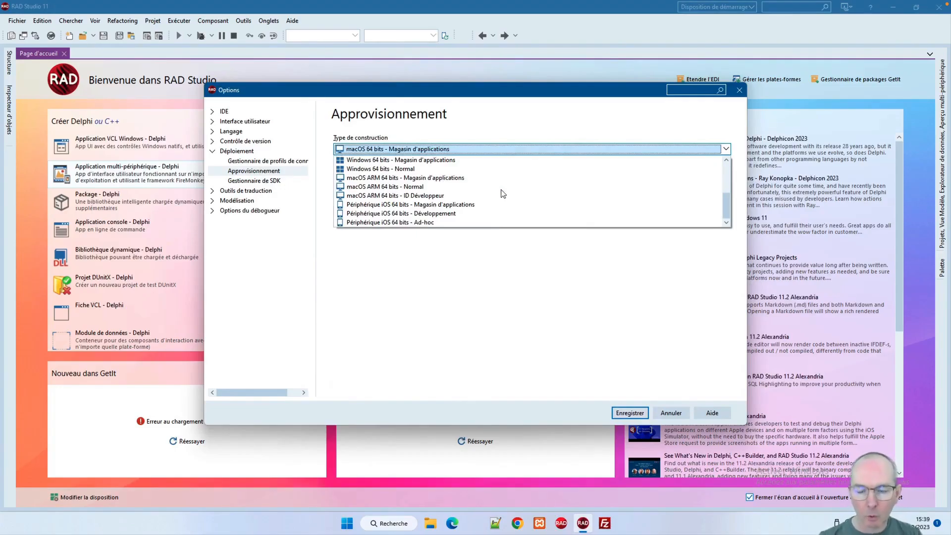
{"action": "scroll", "coordinate": [501, 194], "scroll_direction": "up", "scroll_amount": 4}
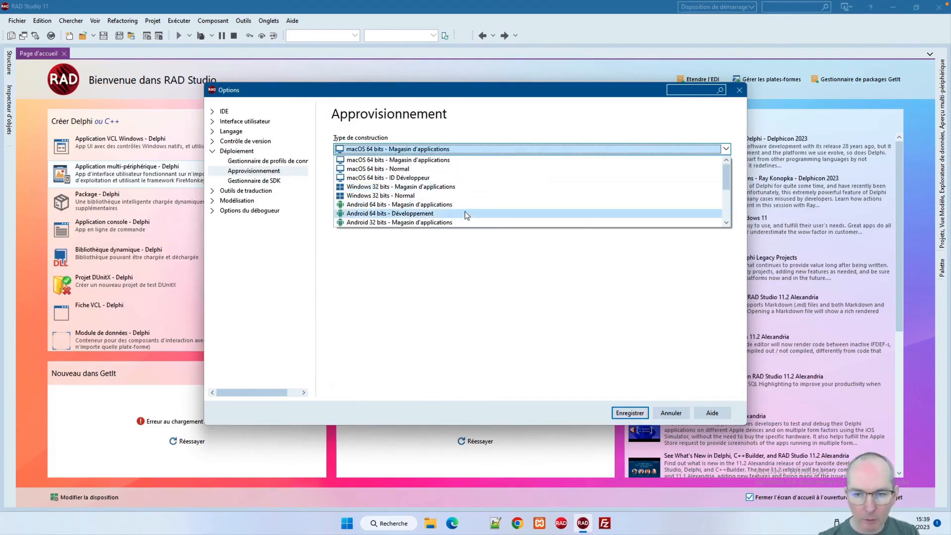
{"action": "scroll", "coordinate": [476, 208], "scroll_direction": "down", "scroll_amount": 3}
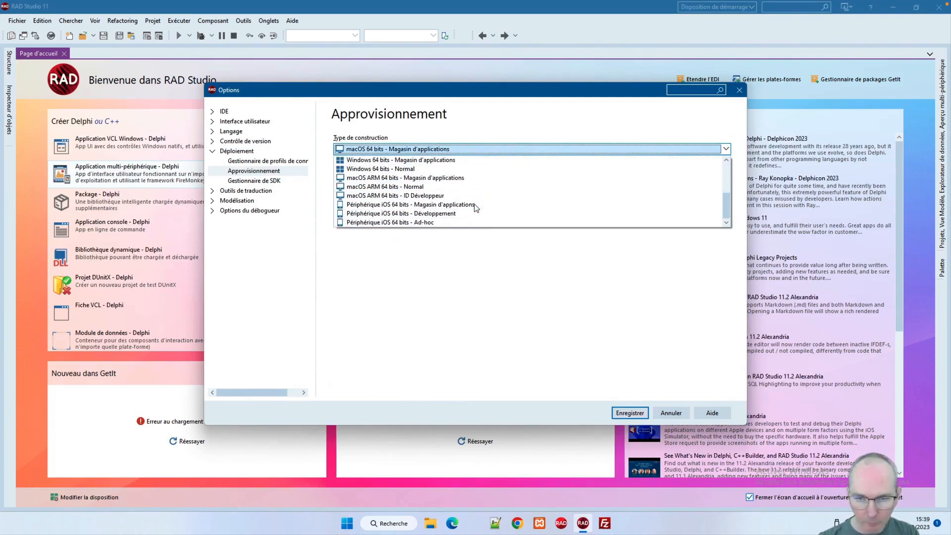
{"action": "left_click", "coordinate": [474, 205]}
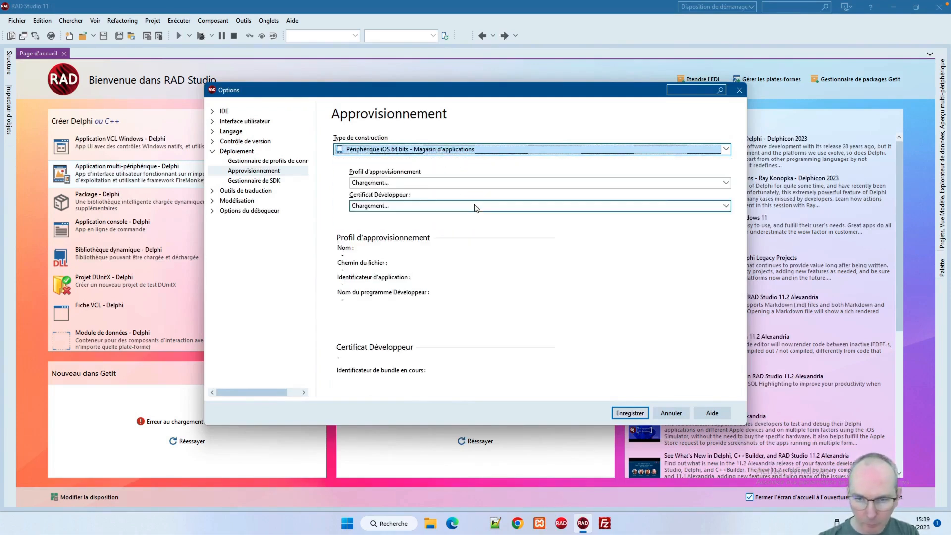
- Select Pastèque Stickers Extension distrib as the provisioning profile for the iOS App Store build
{"action": "left_click", "coordinate": [438, 187]}
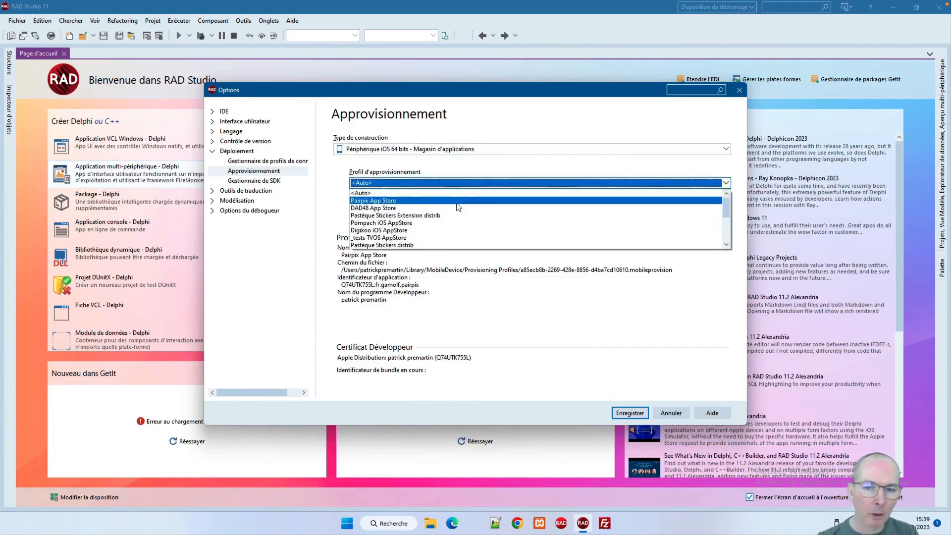
{"action": "left_click", "coordinate": [335, 203]}
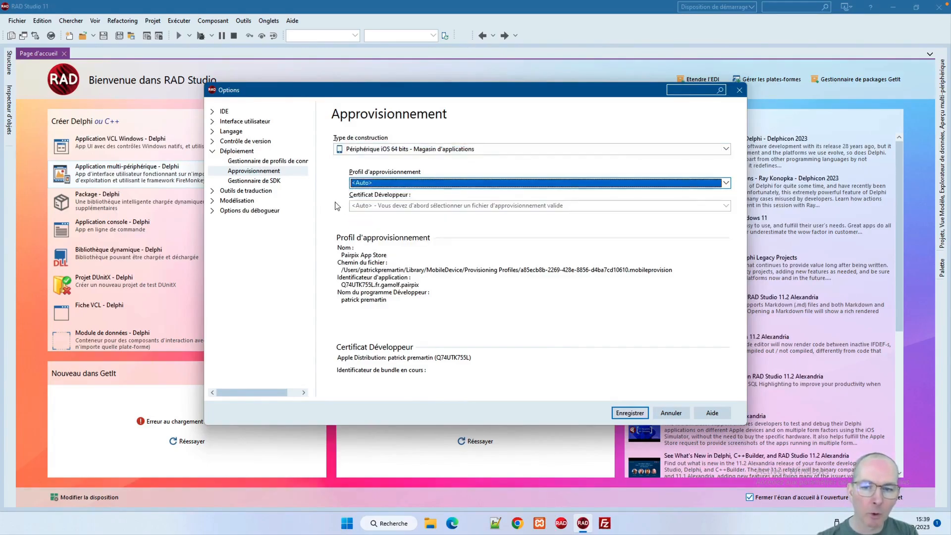
{"action": "left_click", "coordinate": [411, 184]}
{"action": "left_click", "coordinate": [487, 214]}
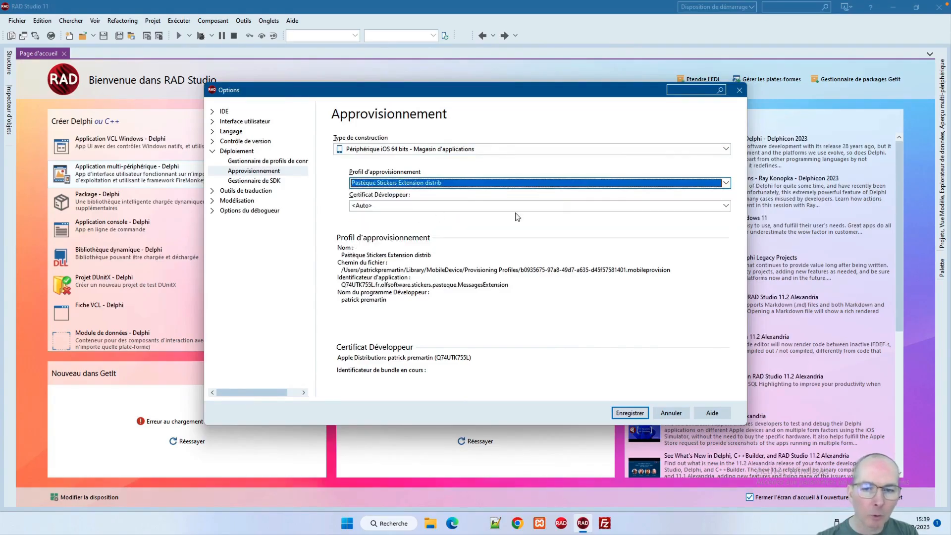
- Check the developer certificate choices and reset the provisioning profile to <Auto>
{"action": "left_click", "coordinate": [485, 205]}
{"action": "left_click", "coordinate": [485, 224]}
{"action": "left_click", "coordinate": [480, 183]}
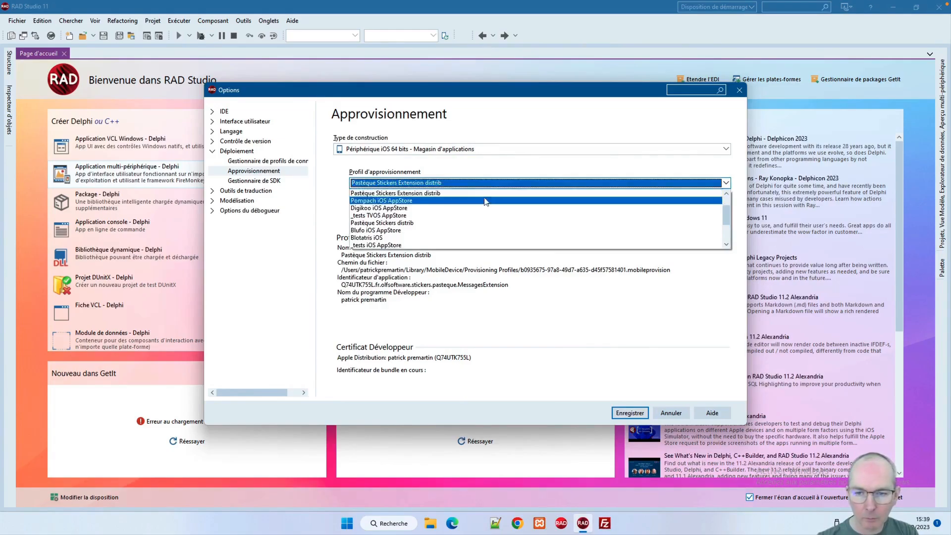
{"action": "scroll", "coordinate": [485, 201], "scroll_direction": "up", "scroll_amount": 1}
{"action": "left_click", "coordinate": [485, 193]}
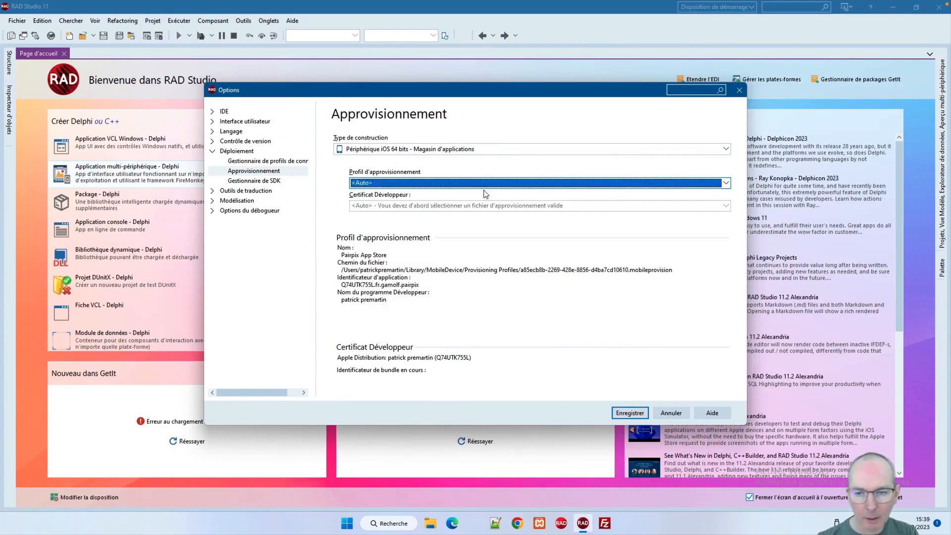
- Change the provisioning build type to macOS 64 bits - Normal
{"action": "left_click", "coordinate": [415, 151]}
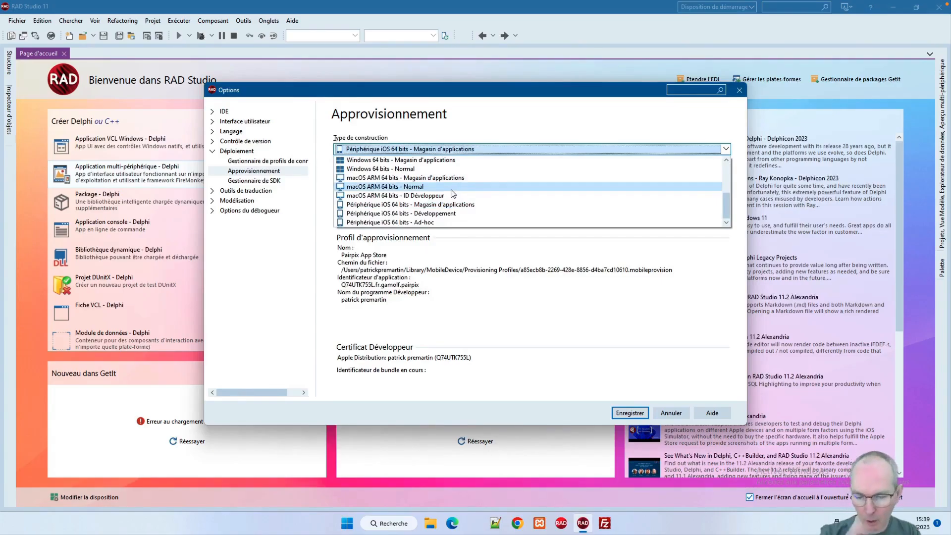
{"action": "scroll", "coordinate": [452, 193], "scroll_direction": "up", "scroll_amount": 3}
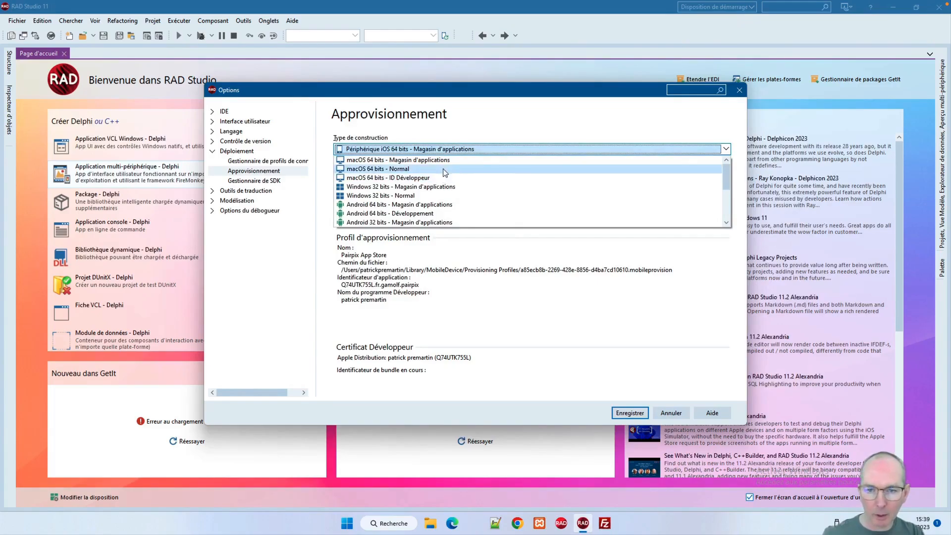
{"action": "left_click", "coordinate": [444, 169]}
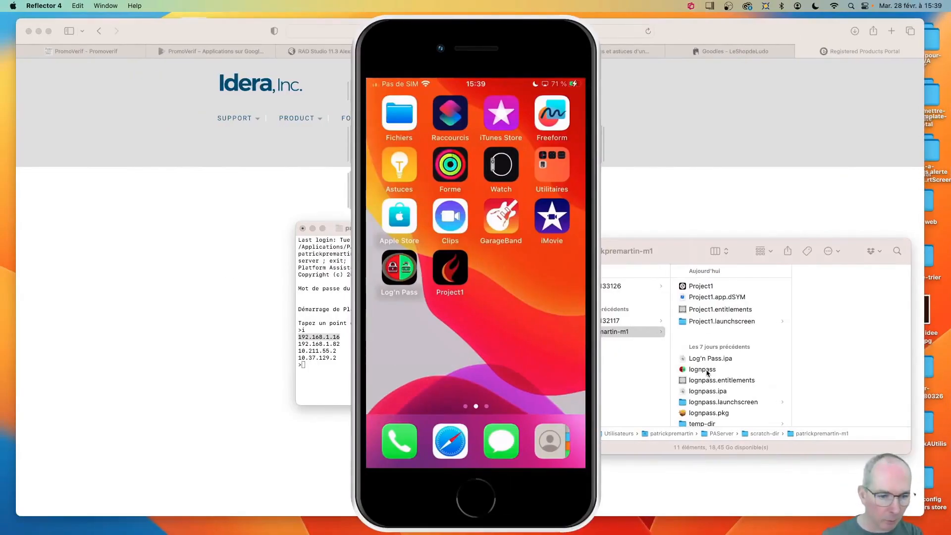
- Switch to Safari on the Mac and open developer.apple.com in a new tab
{"action": "mouse_move", "coordinate": [496, 532]}
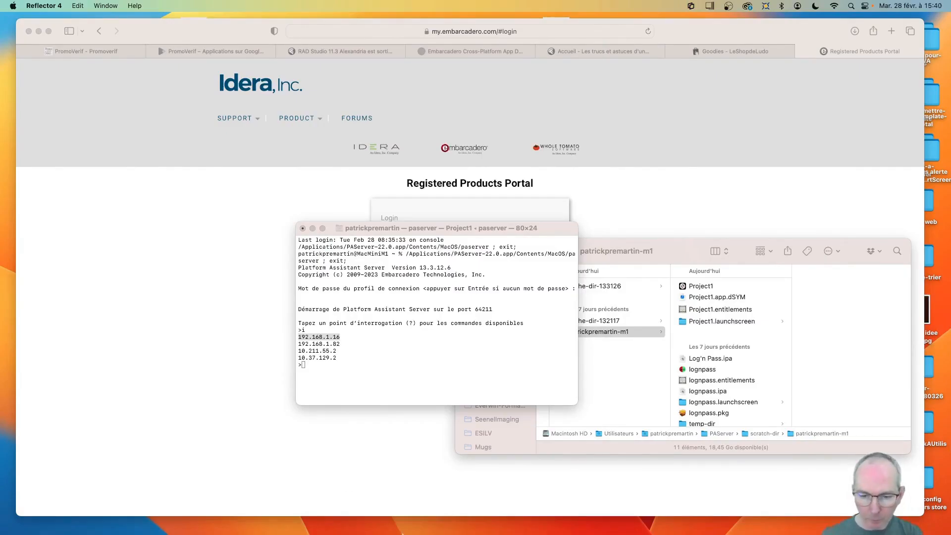
{"action": "mouse_move", "coordinate": [406, 533]}
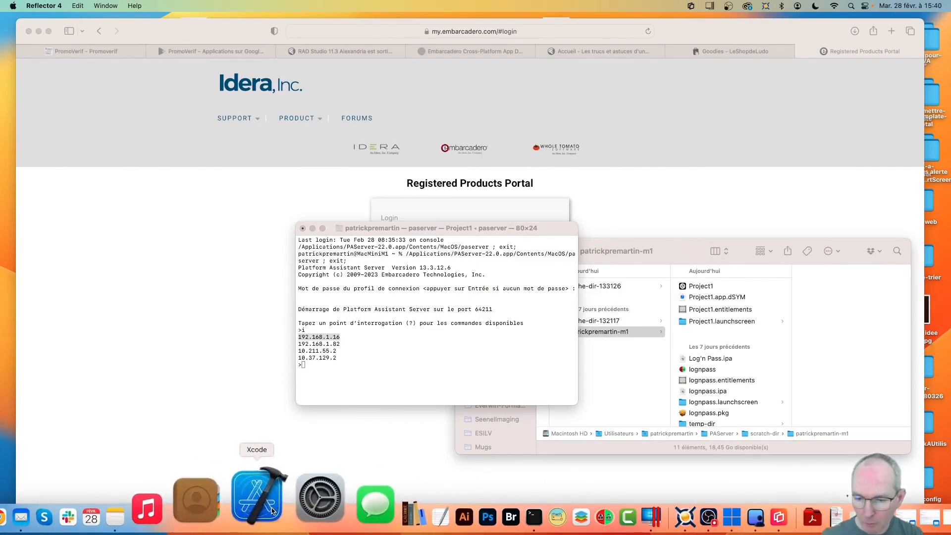
{"action": "left_click", "coordinate": [153, 219]}
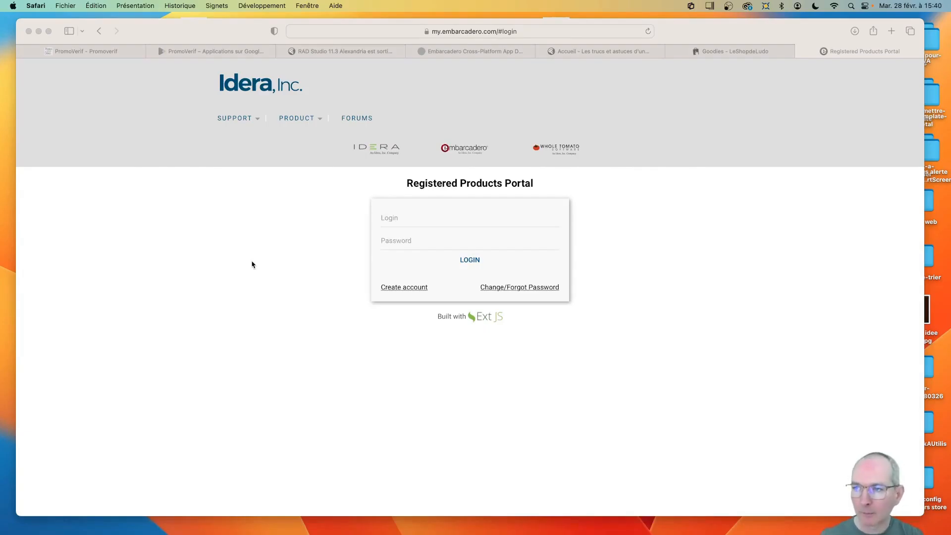
{"action": "left_click", "coordinate": [252, 265]}
{"action": "key", "text": "super+t"}
{"action": "type", "text": "developer"}
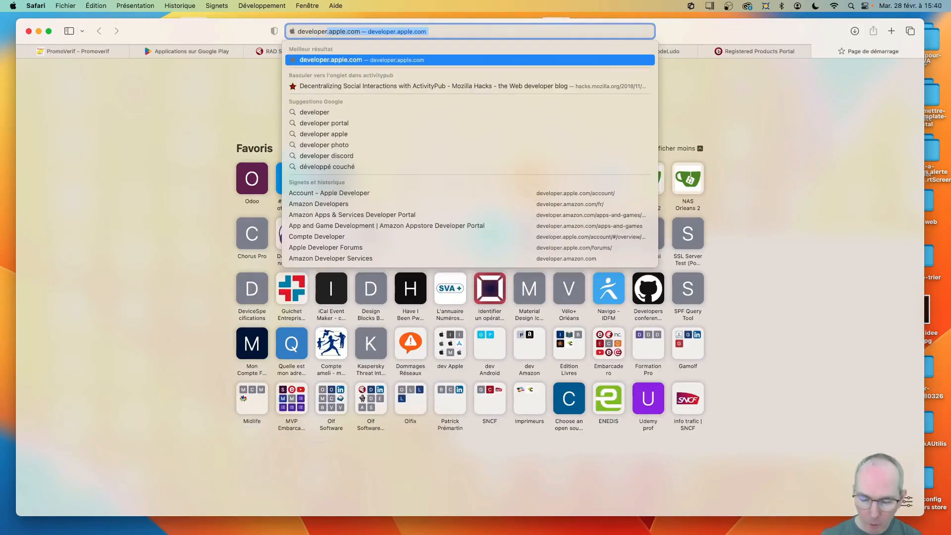
{"action": "key", "text": "Return"}
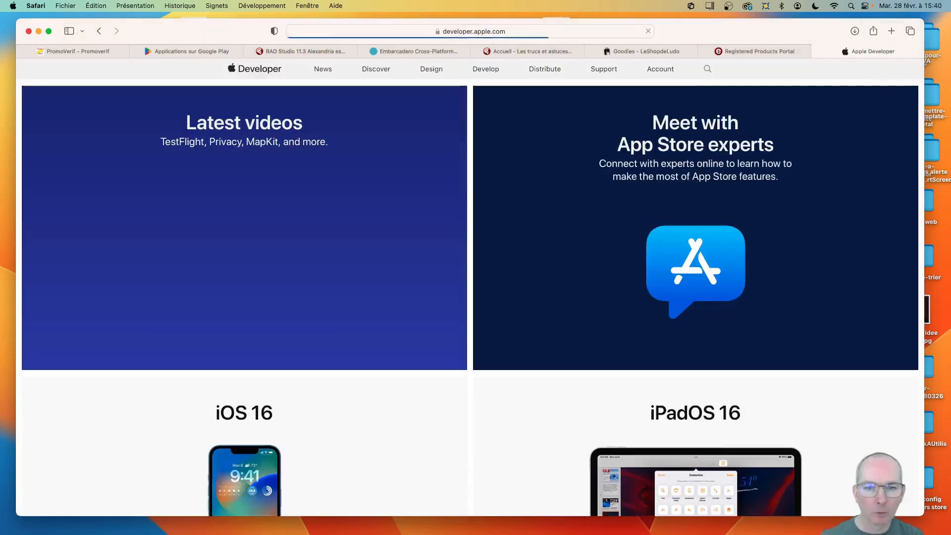
{"action": "left_click", "coordinate": [577, 32]}
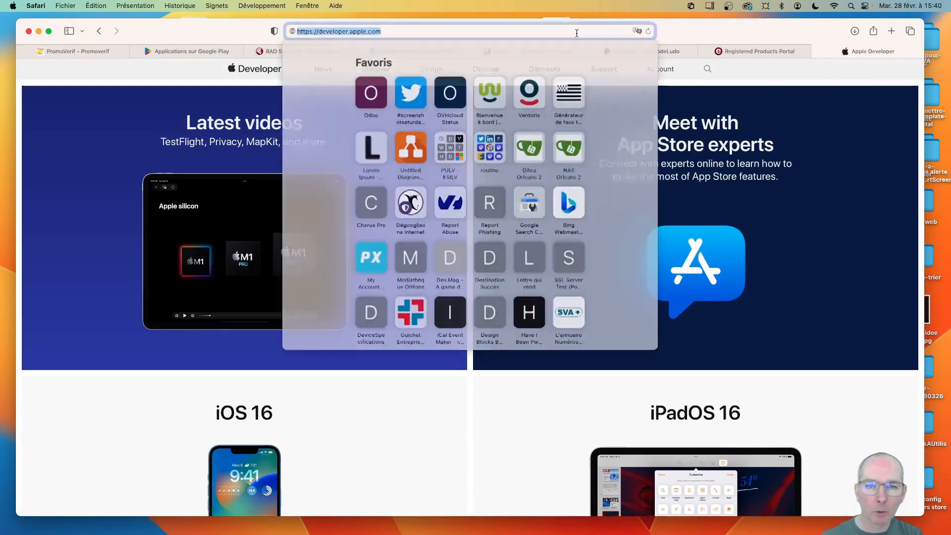
{"action": "key", "text": "BackSpace"}
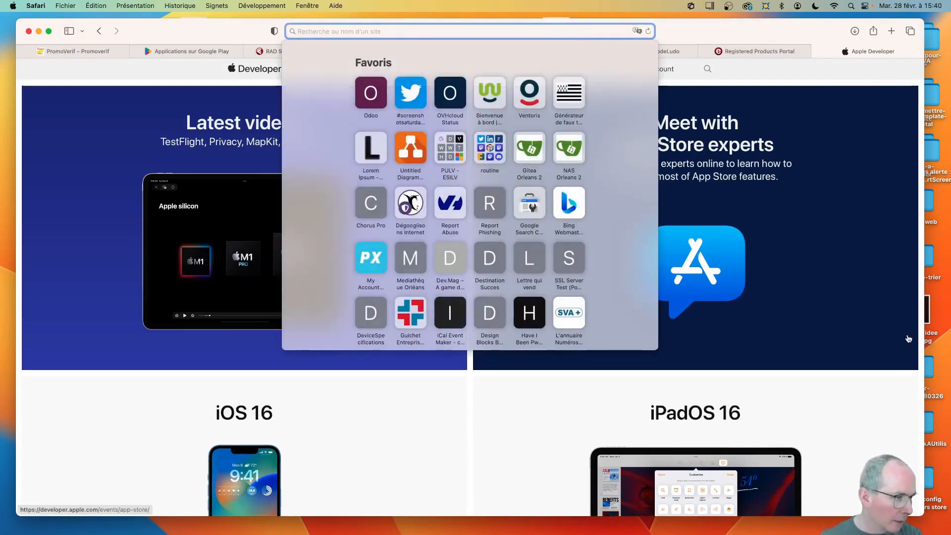
{"action": "key", "text": "super+Tab"}
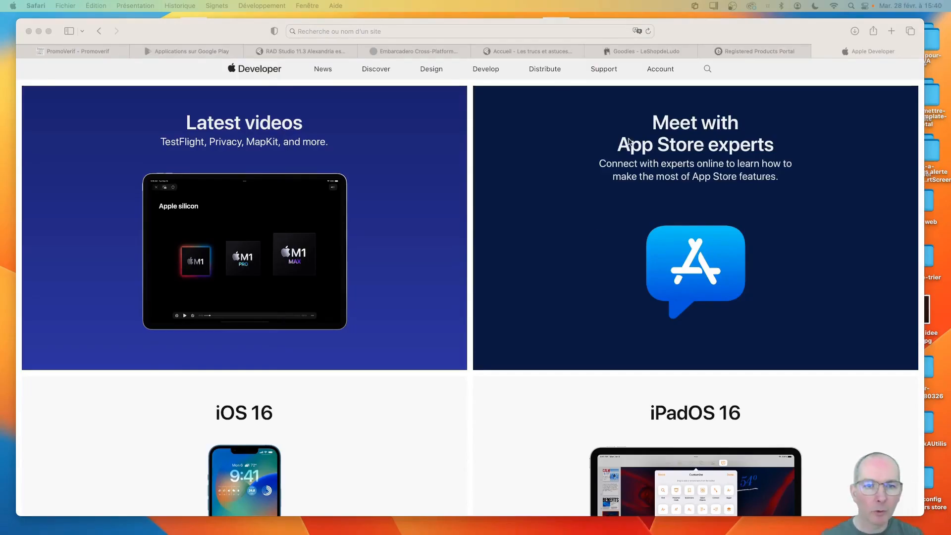
- Sign in to the Apple Developer account with the saved Apple ID and password, and open its Certificates list
{"action": "left_click", "coordinate": [660, 70]}
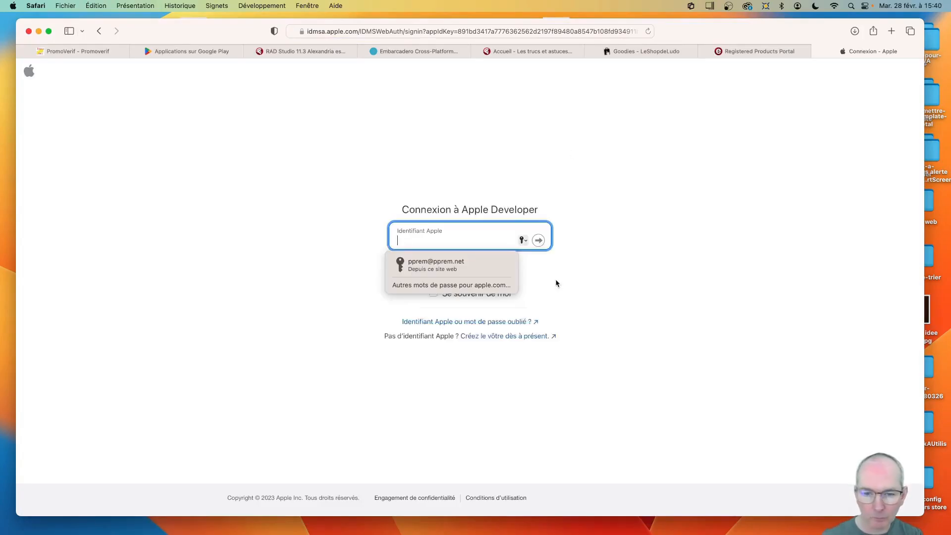
{"action": "left_click", "coordinate": [488, 271]}
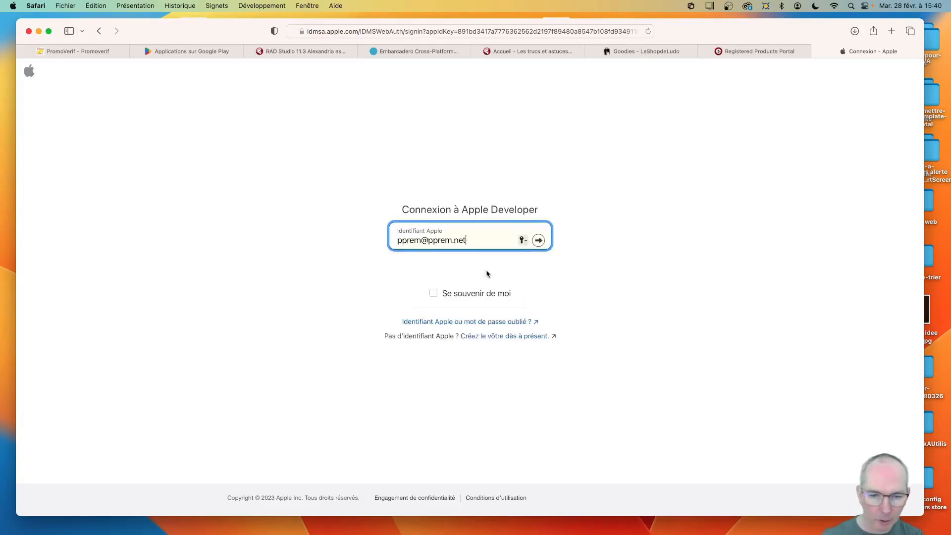
{"action": "left_click", "coordinate": [539, 241]}
{"action": "left_click", "coordinate": [538, 268]}
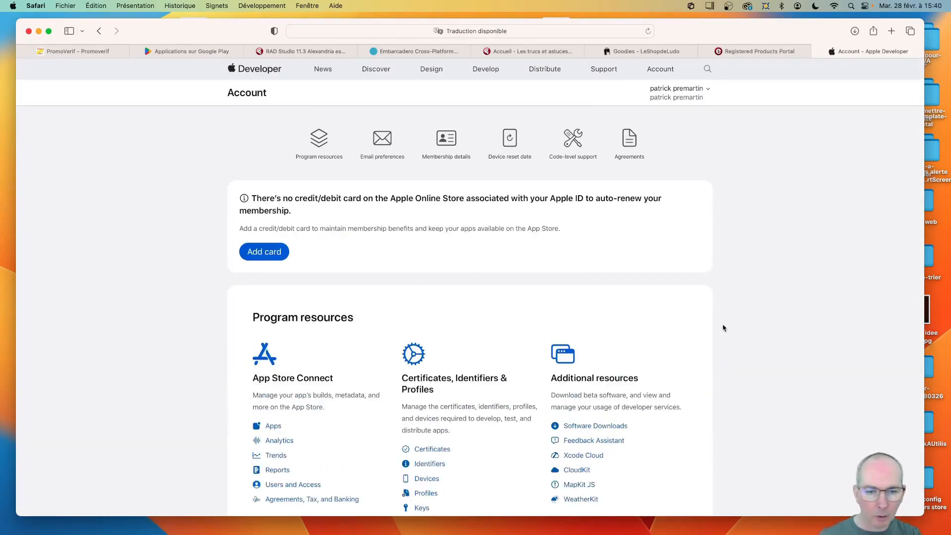
{"action": "scroll", "coordinate": [723, 327], "scroll_direction": "down", "scroll_amount": 5}
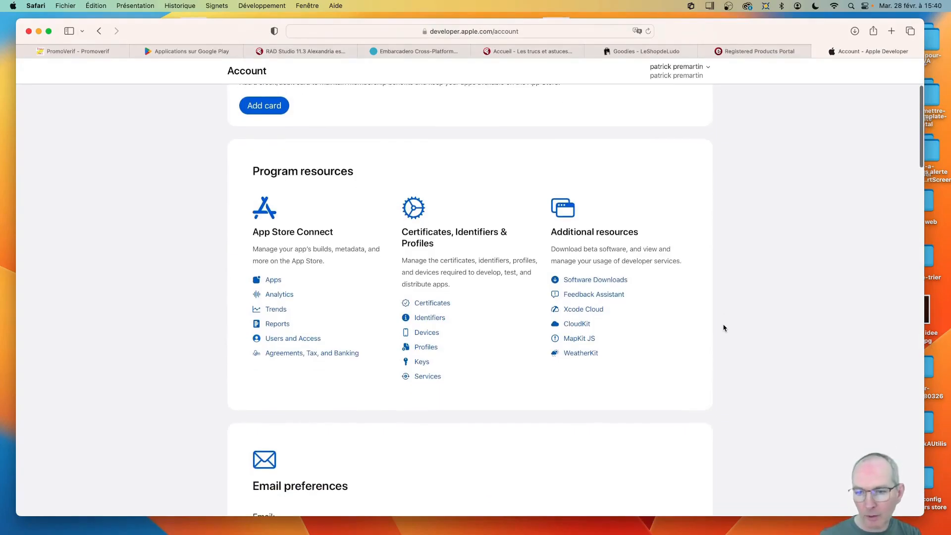
{"action": "left_click", "coordinate": [431, 304]}
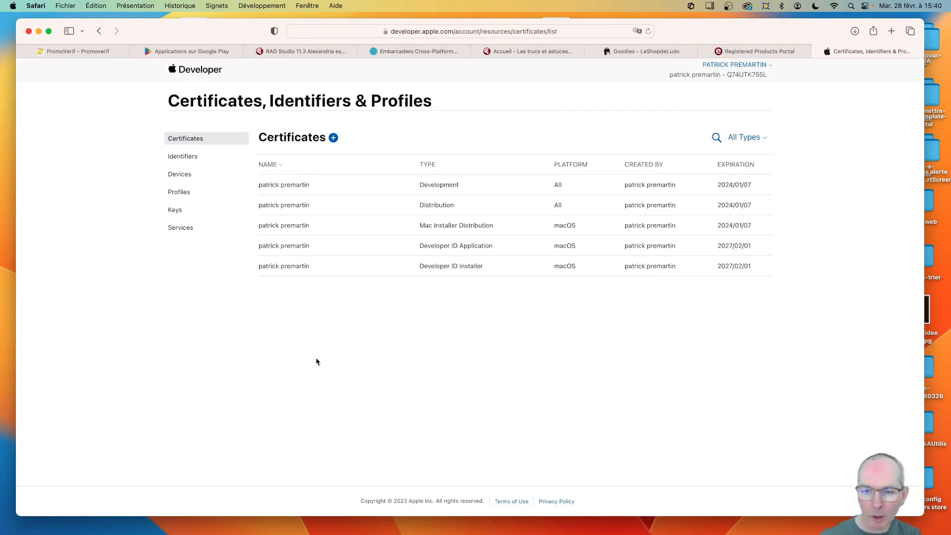
- Open the Développeur Pascal YouTube channel in a new tab and its 30-second video on renewing Apple developer certificates
{"action": "key", "text": "super+t"}
{"action": "type", "text": "serials"}
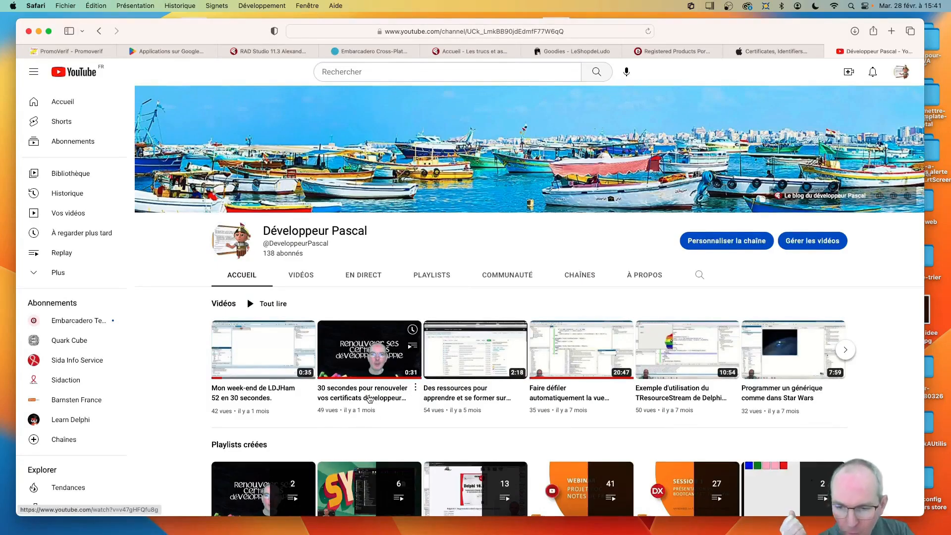
{"action": "left_click", "coordinate": [369, 399]}
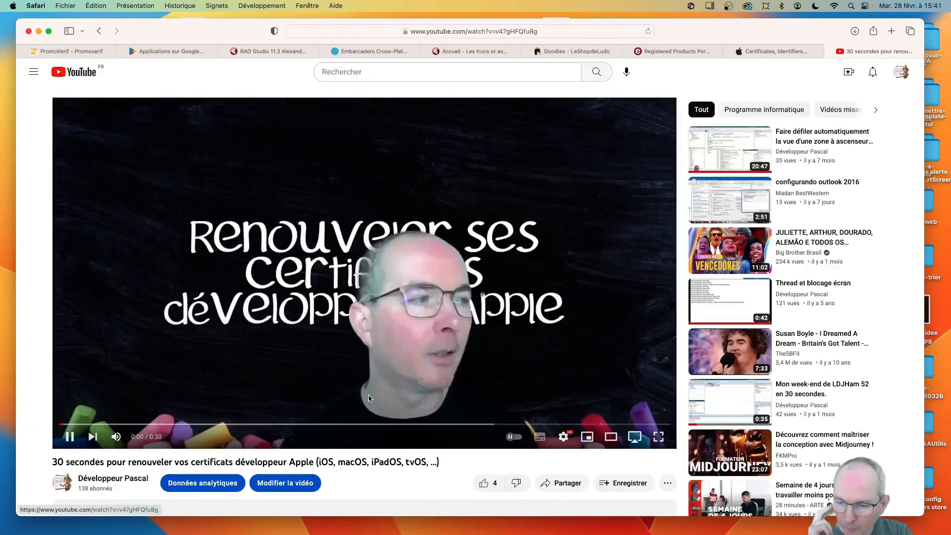
- Expand the video's description and examine the developpeur-pascal.fr link to the full explanation
{"action": "scroll", "coordinate": [399, 392], "scroll_direction": "down", "scroll_amount": 5}
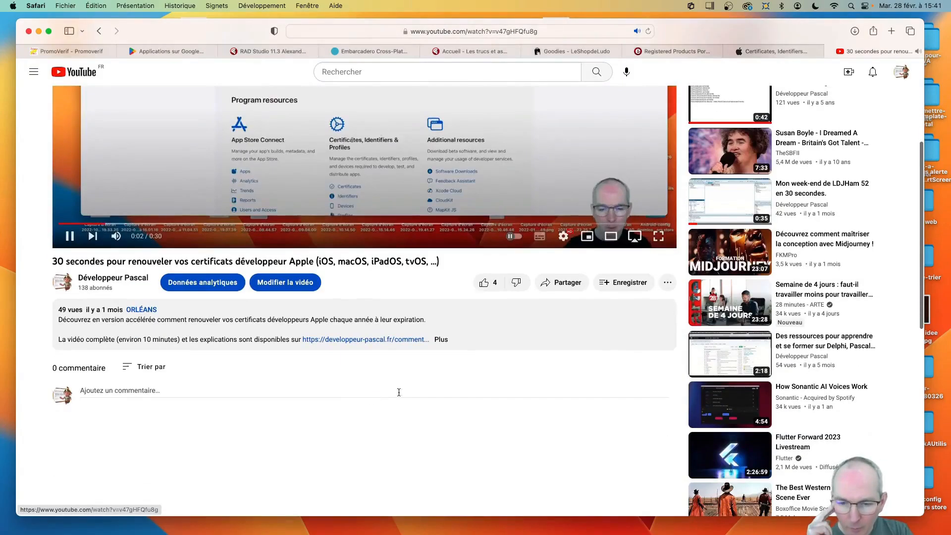
{"action": "left_click", "coordinate": [441, 339]}
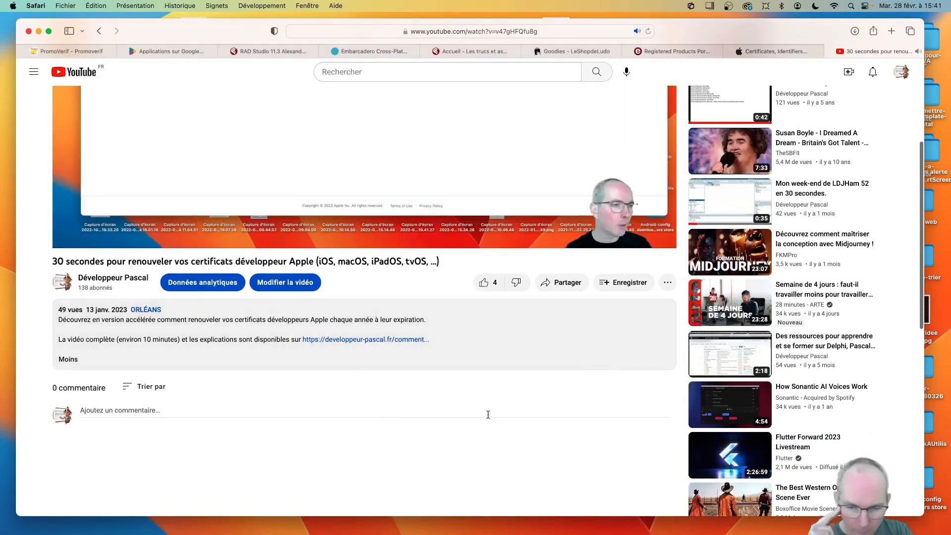
{"action": "right_click", "coordinate": [384, 342]}
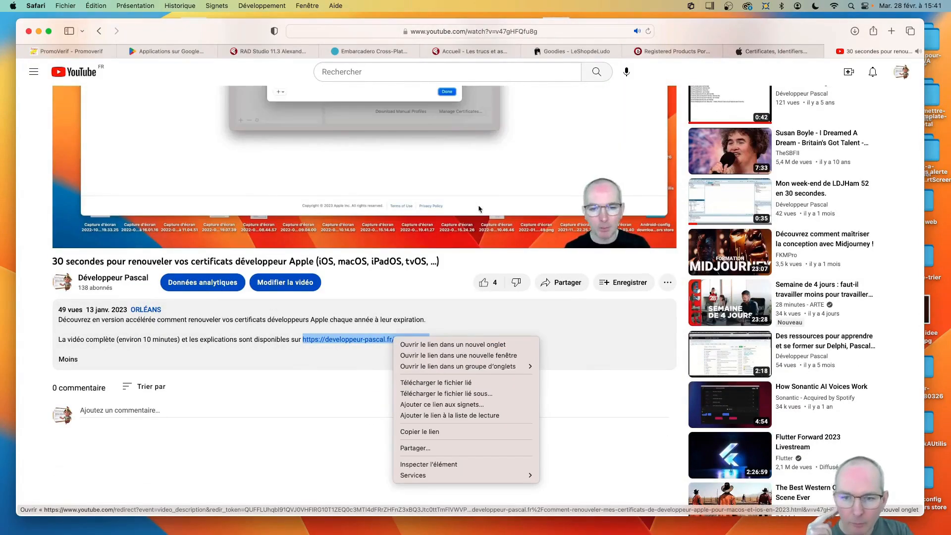
{"action": "left_click", "coordinate": [421, 288]}
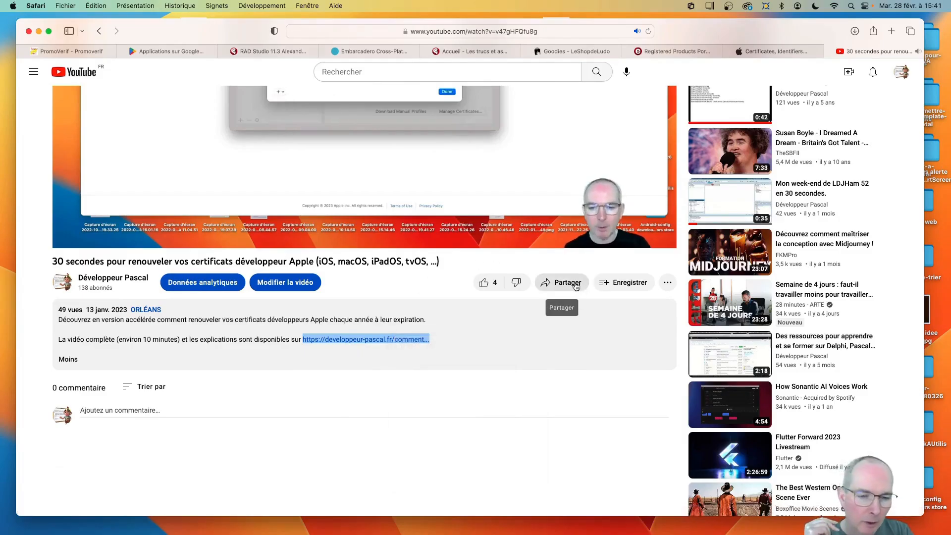
- Copy the certificate renewal video's share link to the clipboard
{"action": "left_click", "coordinate": [575, 288]}
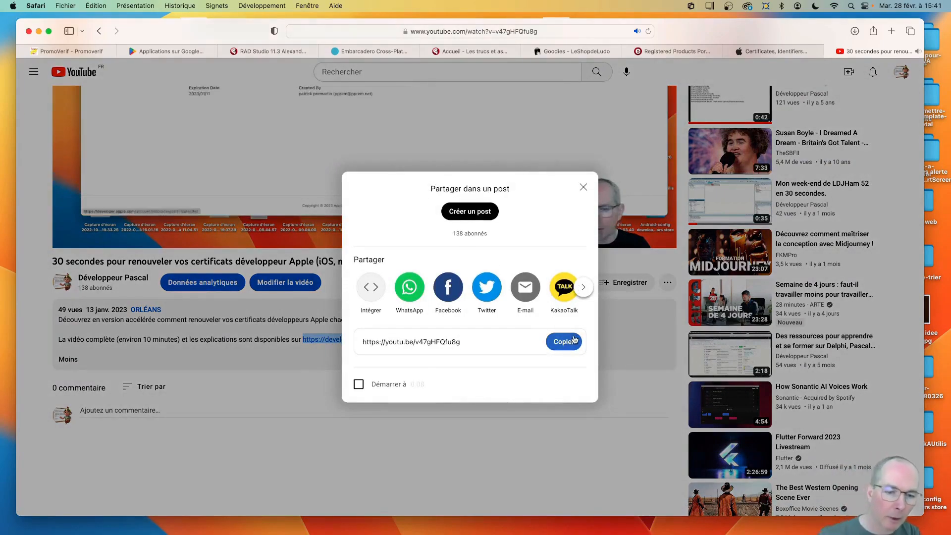
{"action": "left_click", "coordinate": [567, 341]}
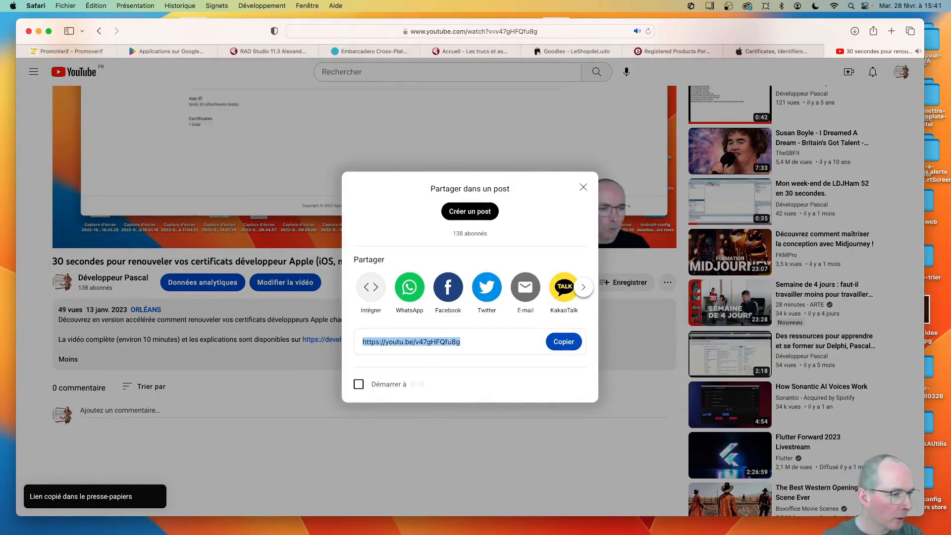
{"action": "key", "text": "super+Tab"}
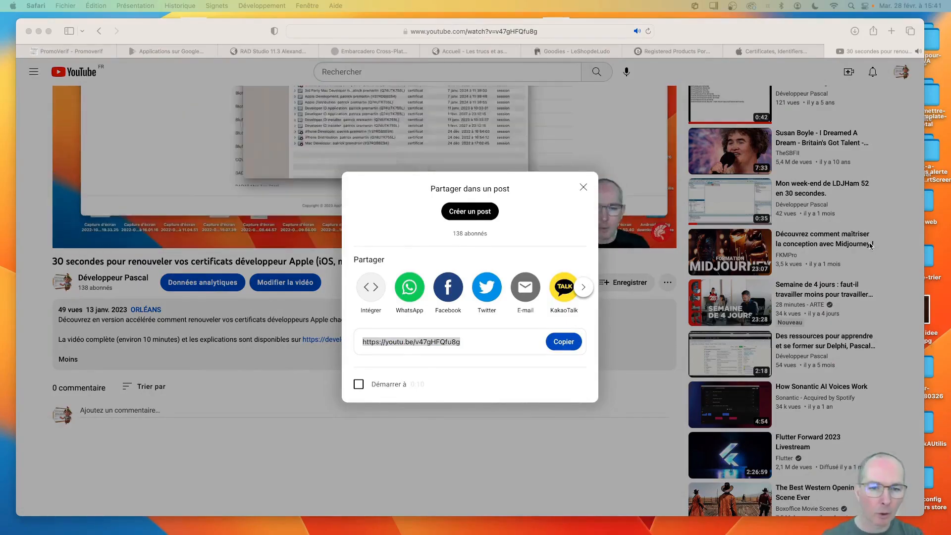
- Dismiss the share window, open the developpeur-pascal.fr link from the video description, and read through the certificate renewal article
{"action": "left_click", "coordinate": [582, 189]}
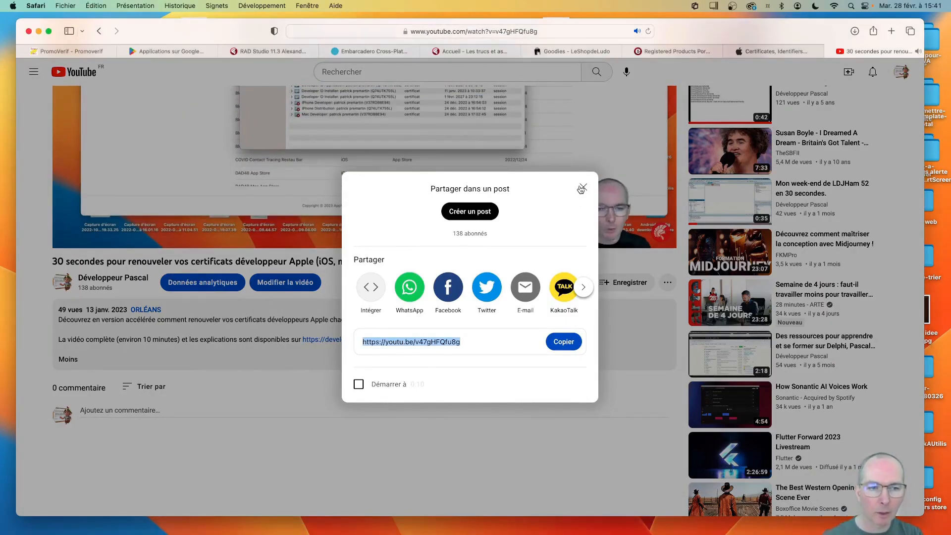
{"action": "left_click", "coordinate": [584, 189]}
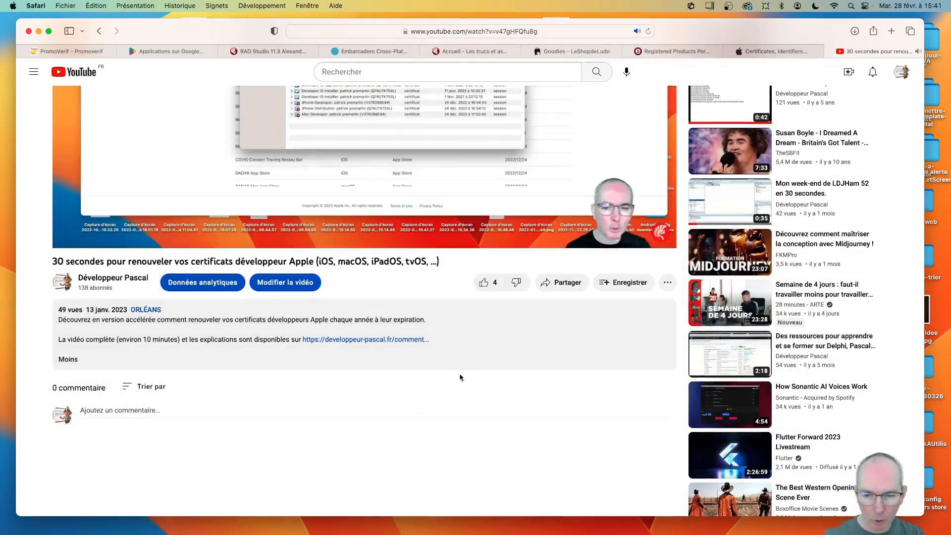
{"action": "left_click", "coordinate": [401, 341]}
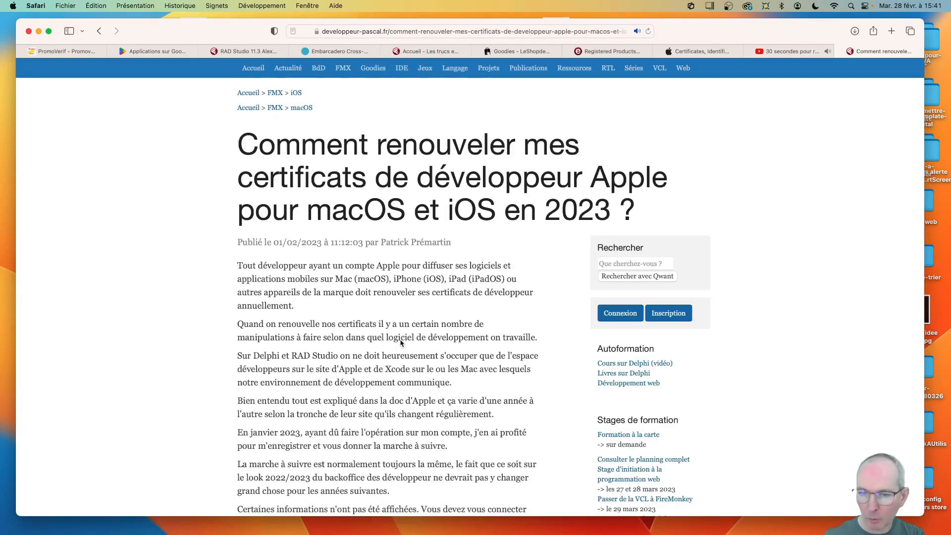
{"action": "scroll", "coordinate": [400, 341], "scroll_direction": "down", "scroll_amount": 15}
{"action": "scroll", "coordinate": [400, 341], "scroll_direction": "up", "scroll_amount": 15}
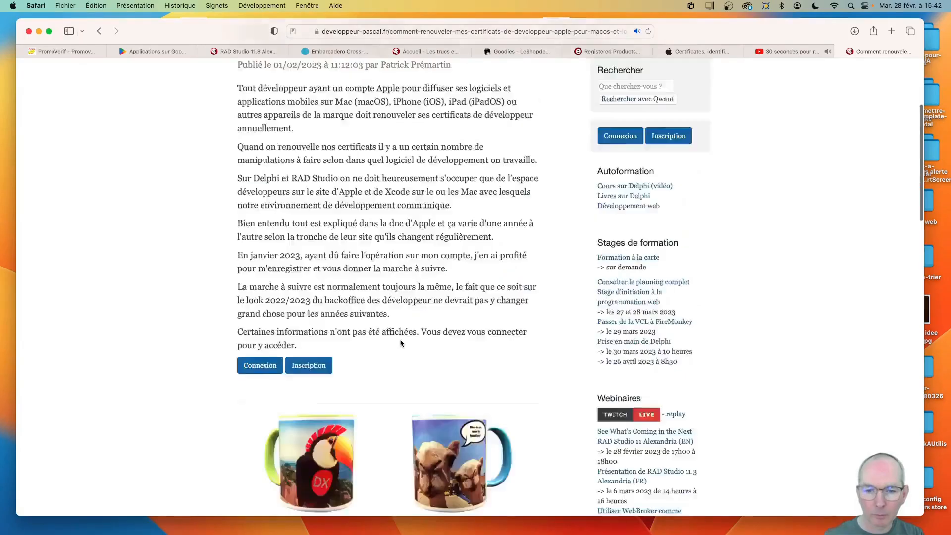
{"action": "scroll", "coordinate": [401, 342], "scroll_direction": "down", "scroll_amount": 3}
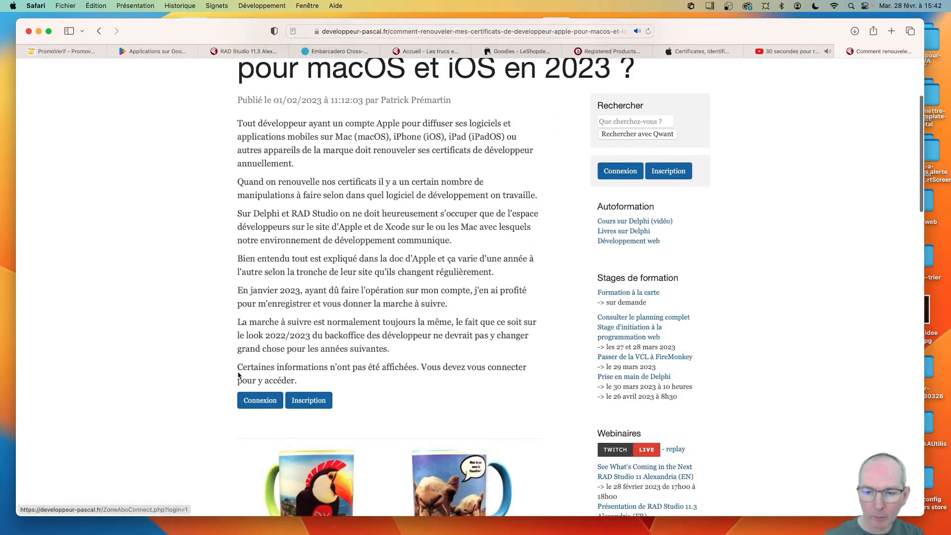
{"action": "scroll", "coordinate": [484, 248], "scroll_direction": "up", "scroll_amount": 3}
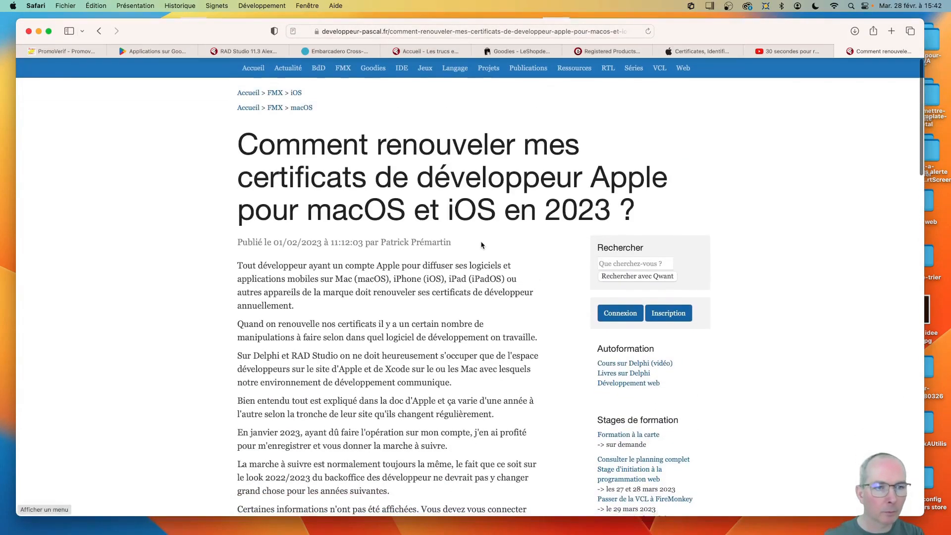
- Return to the Apple Developer Certificates page, sign out of the account and close that page
{"action": "key", "text": "ctrl+shift+Tab"}
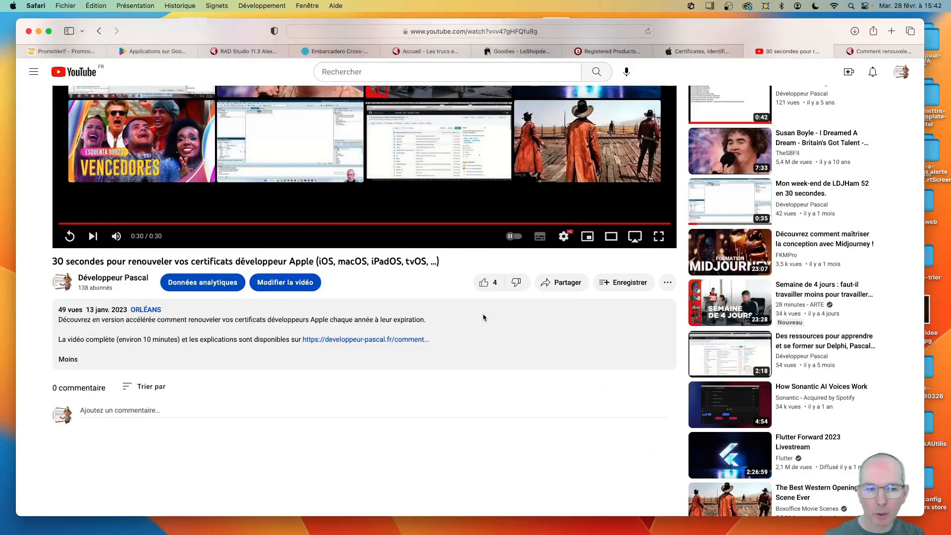
{"action": "key", "text": "super+Tab"}
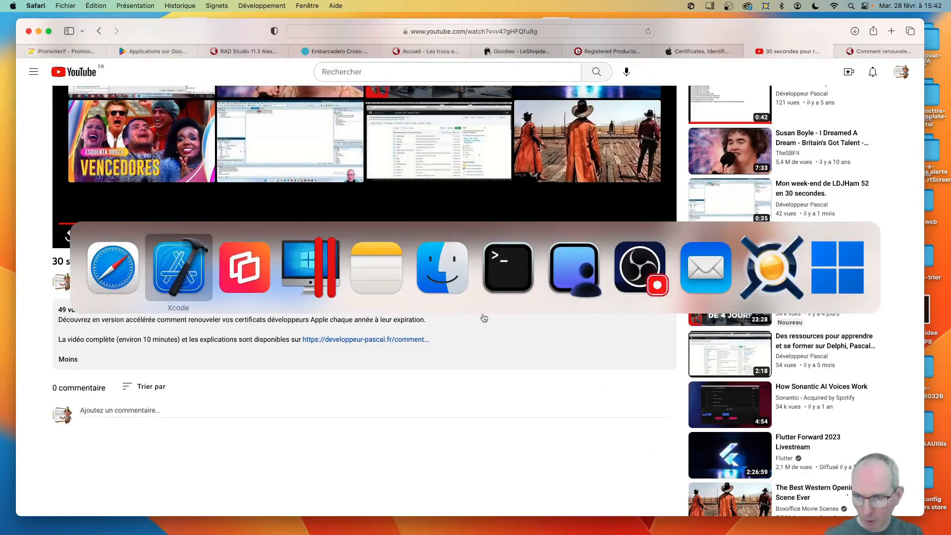
{"action": "key", "text": "Escape"}
{"action": "key", "text": "ctrl+shift+Tab"}
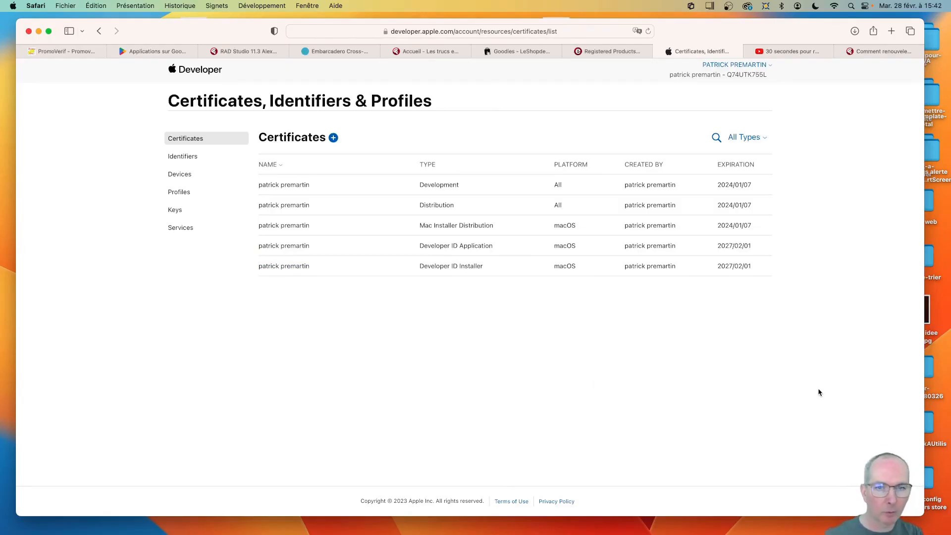
{"action": "left_click", "coordinate": [767, 68]}
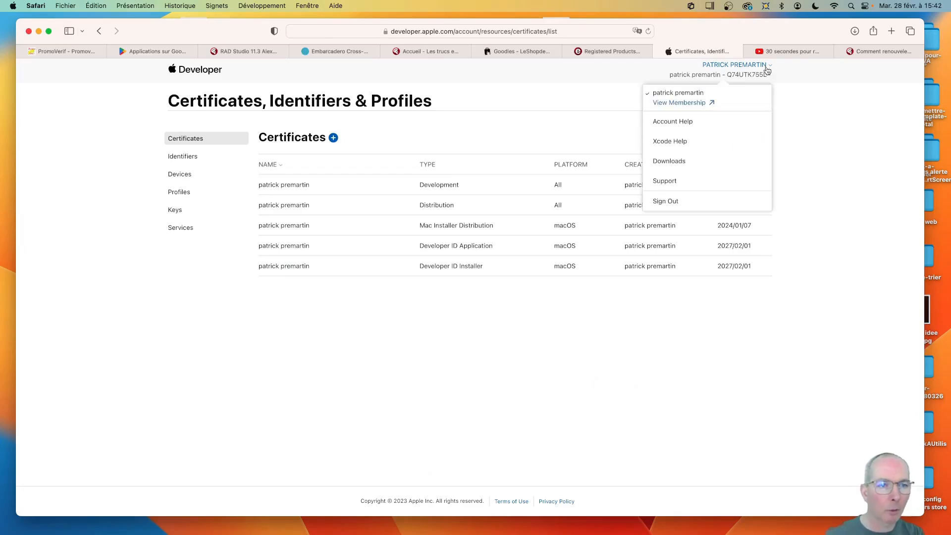
{"action": "left_click", "coordinate": [741, 208]}
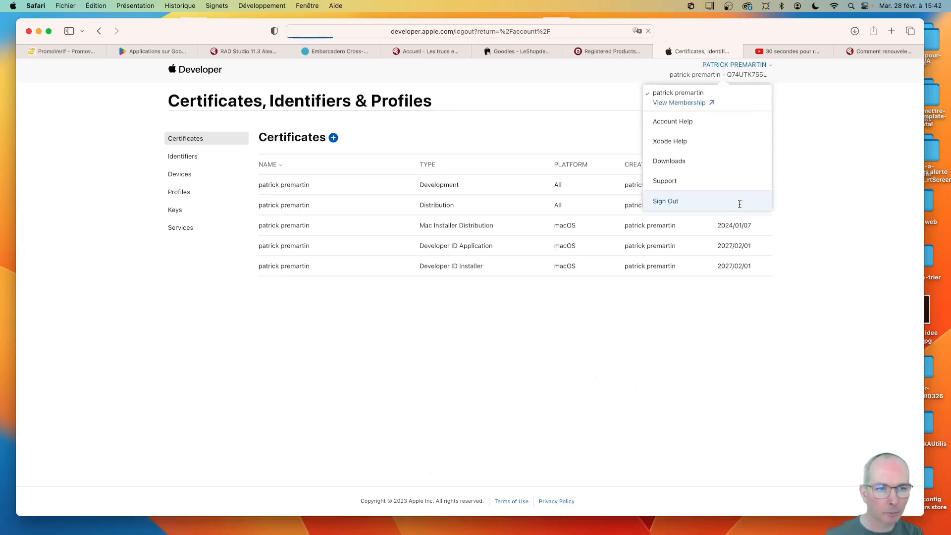
{"action": "key", "text": "super+w"}
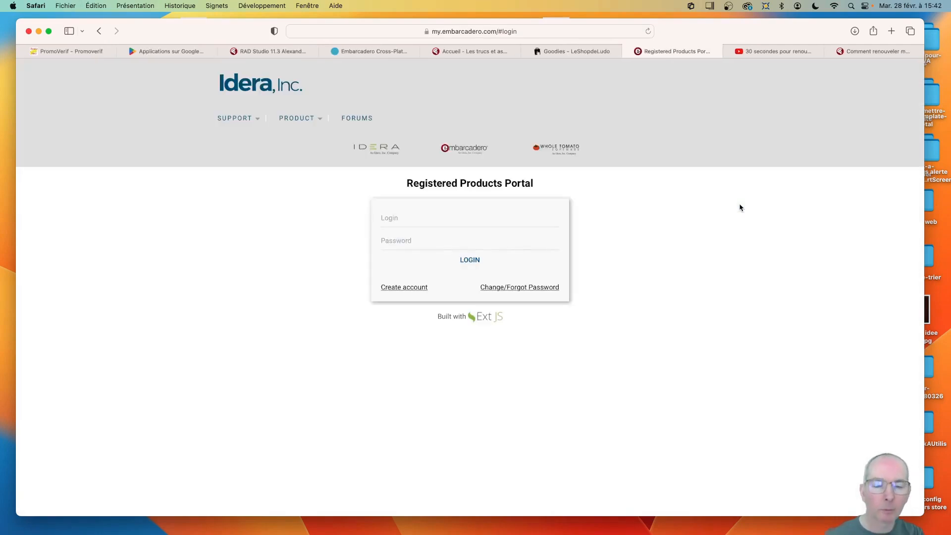
- Switch to Xcode and open the signing certificates management for the Apple ID in its account settings
{"action": "key", "text": "super+Tab"}
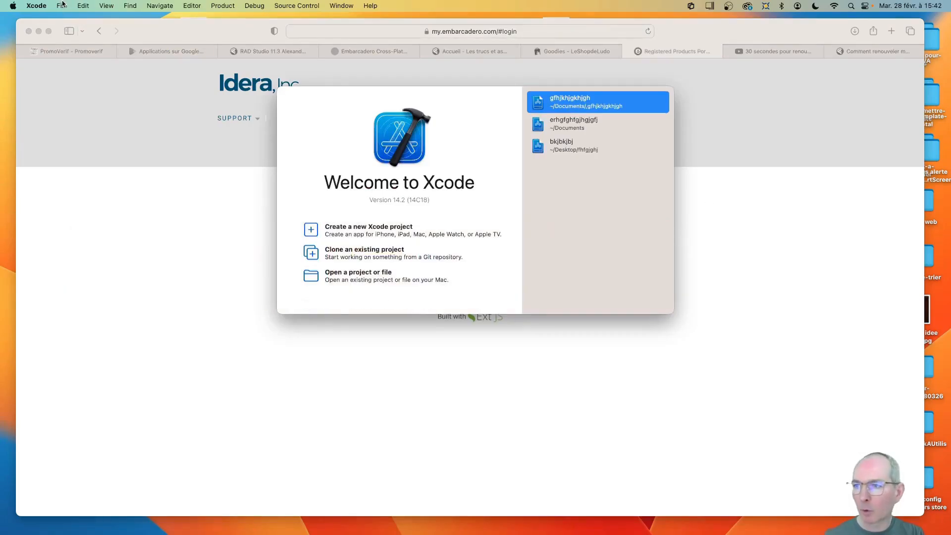
{"action": "left_click", "coordinate": [37, 6]}
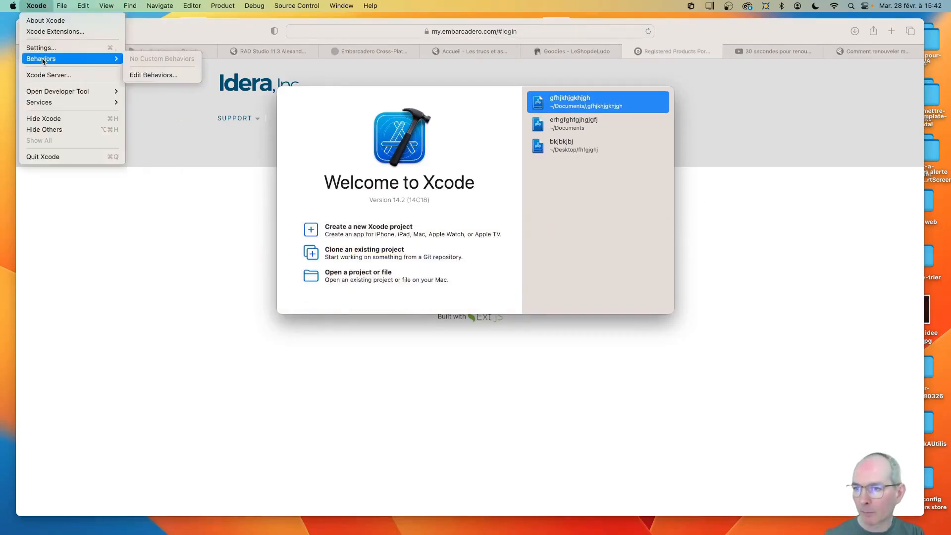
{"action": "left_click", "coordinate": [136, 50]}
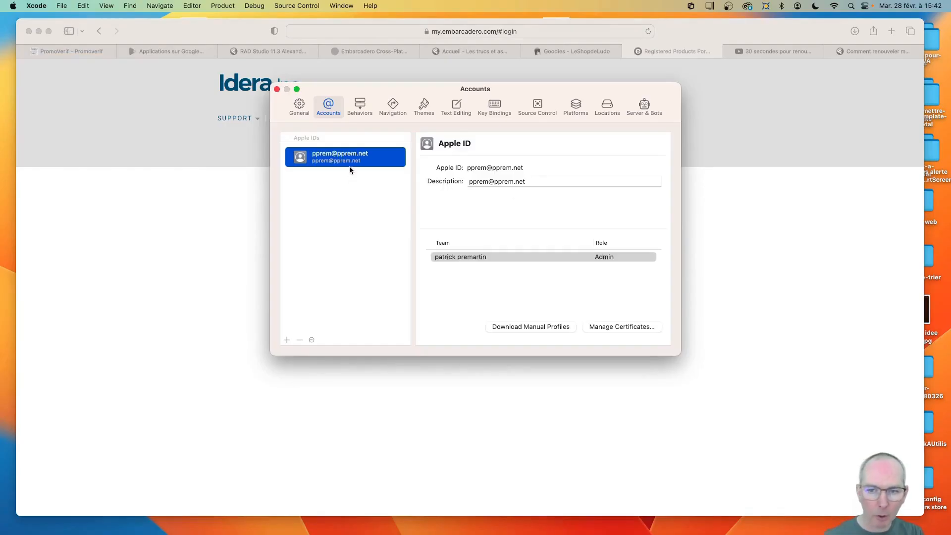
{"action": "left_click", "coordinate": [629, 328]}
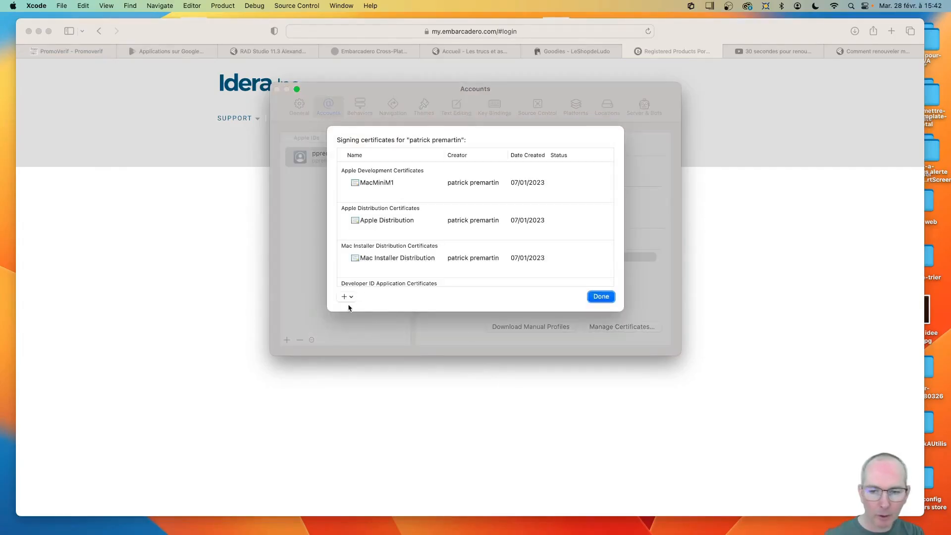
- Examine the certificate types that can be added and the existing signing certificates for the team
{"action": "left_click", "coordinate": [348, 297]}
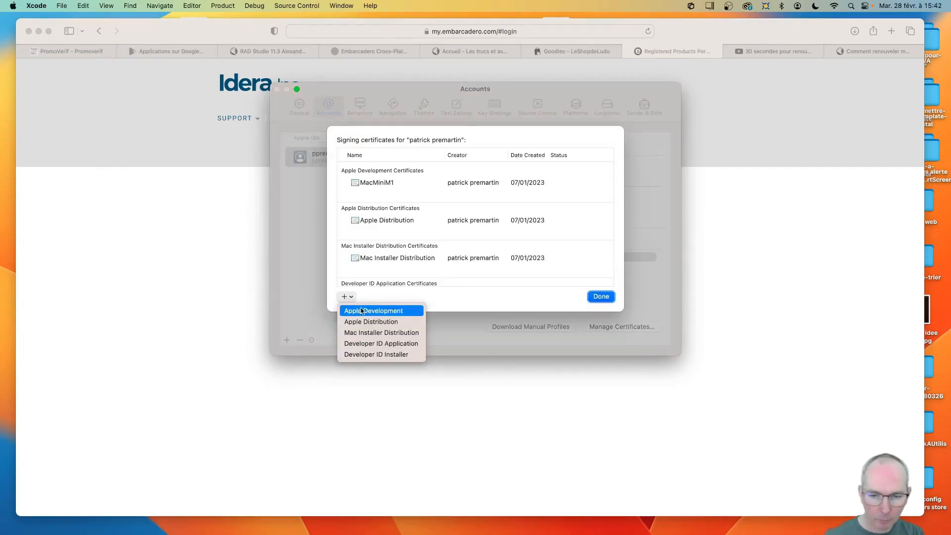
{"action": "left_click", "coordinate": [529, 304]}
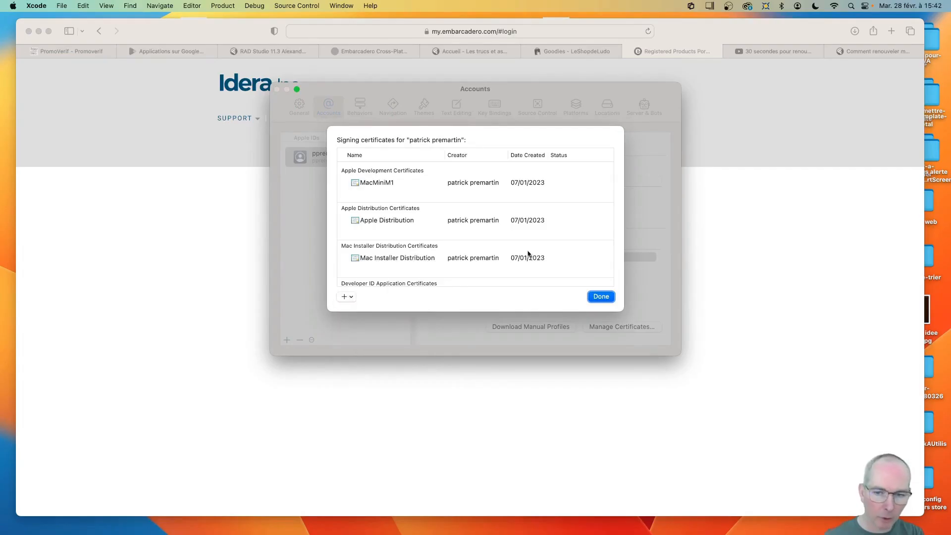
{"action": "scroll", "coordinate": [527, 253], "scroll_direction": "down", "scroll_amount": 5}
{"action": "scroll", "coordinate": [529, 235], "scroll_direction": "up", "scroll_amount": 5}
{"action": "scroll", "coordinate": [528, 235], "scroll_direction": "down", "scroll_amount": 2}
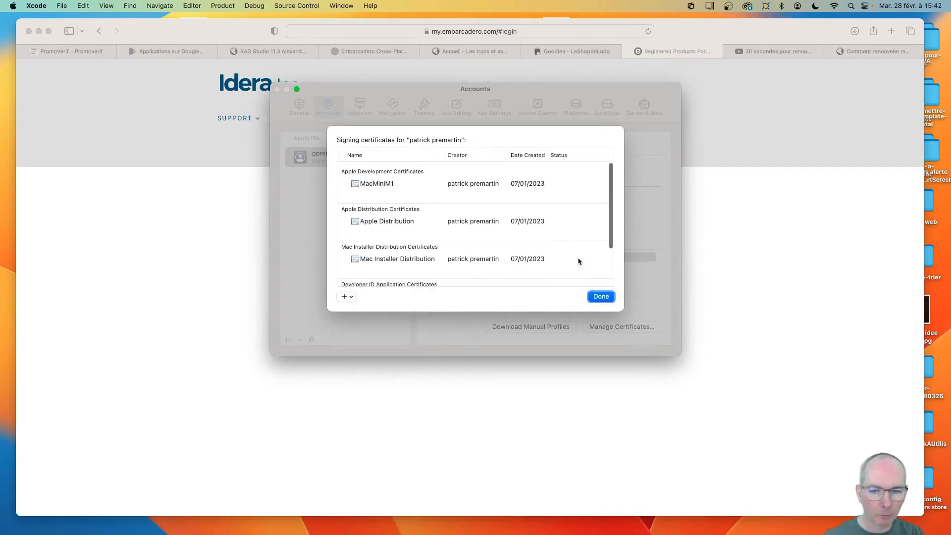
- Close the signing certificates list, download the manual provisioning profiles, and return from Xcode's settings to Safari
{"action": "left_click", "coordinate": [601, 296]}
{"action": "left_click", "coordinate": [529, 328]}
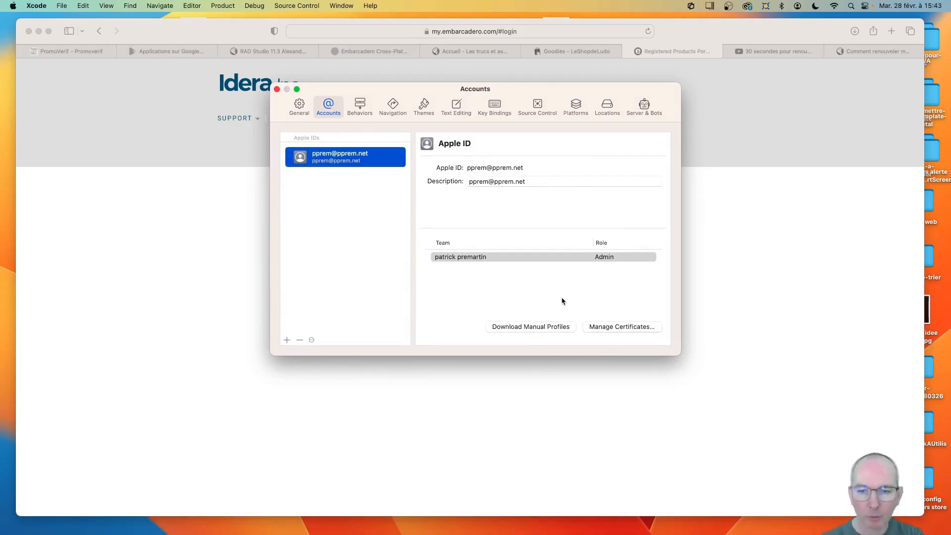
{"action": "left_click", "coordinate": [277, 90]}
{"action": "left_click", "coordinate": [662, 361]}
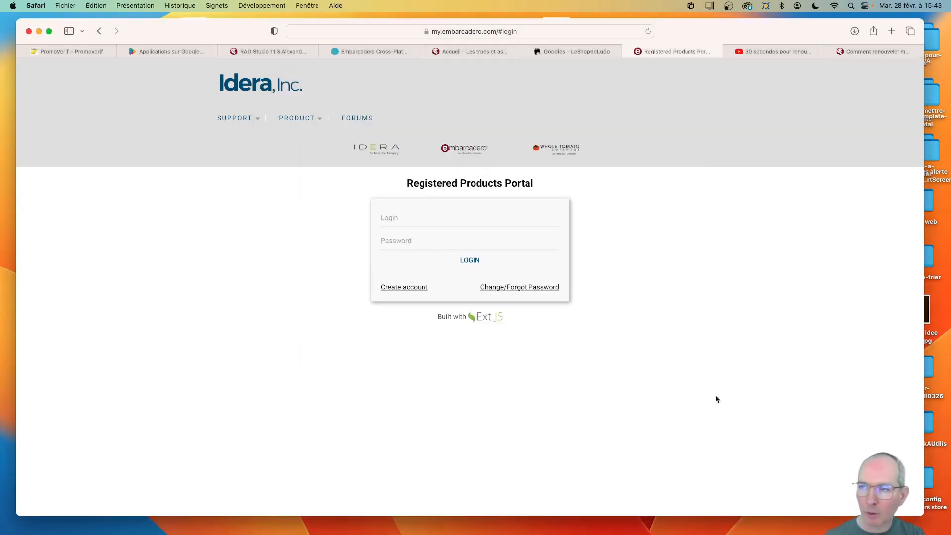
- Launch Trousseaux d'accès from the Utilitaires folder of the Applications
{"action": "mouse_move", "coordinate": [837, 531]}
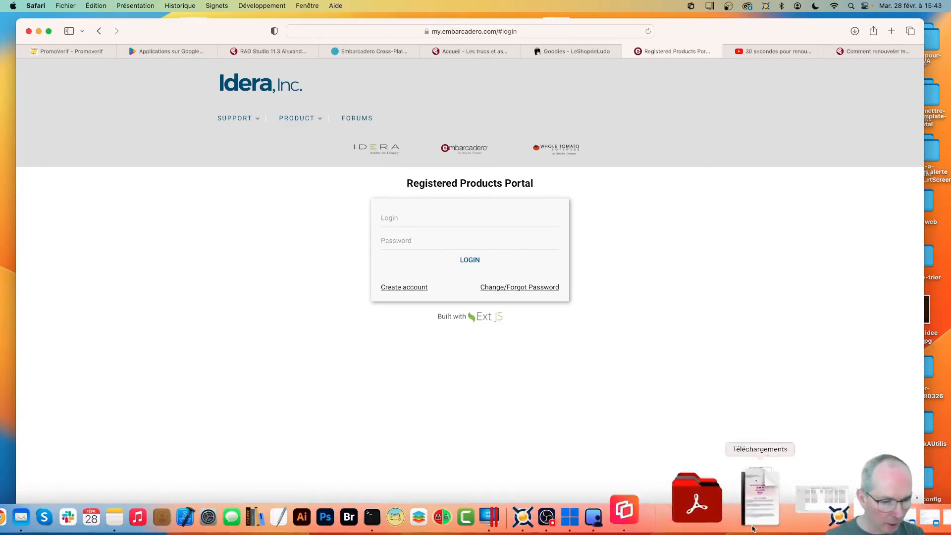
{"action": "left_click", "coordinate": [731, 529]}
{"action": "scroll", "coordinate": [535, 345], "scroll_direction": "down", "scroll_amount": 10}
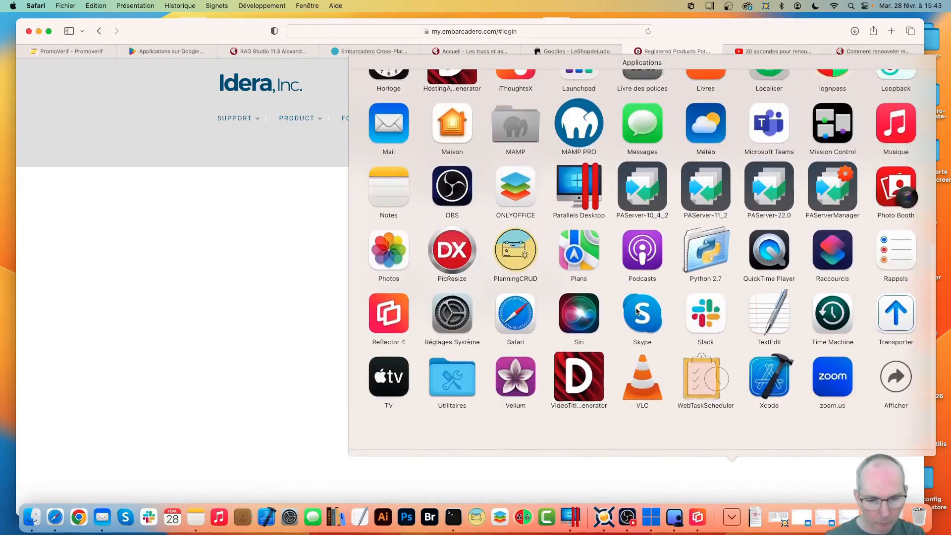
{"action": "left_click", "coordinate": [447, 426]}
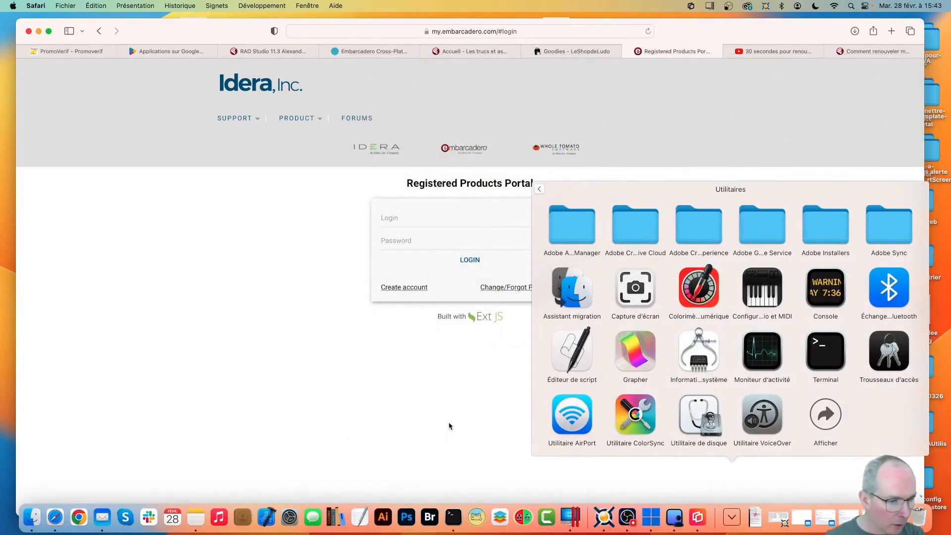
{"action": "left_click", "coordinate": [884, 355]}
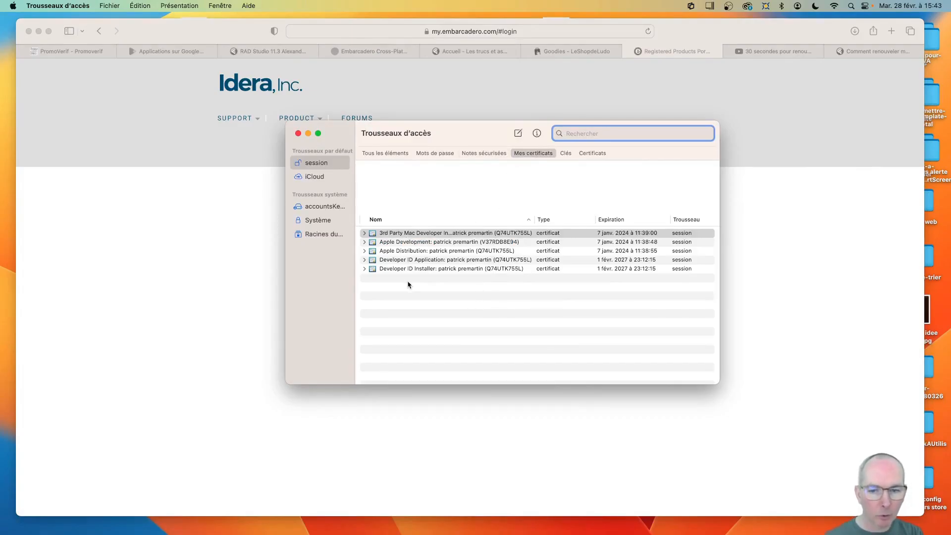
- Copy the full name of the Apple Development certificate from Mes certificats in the session keychain
{"action": "key", "text": "ctrl+Right"}
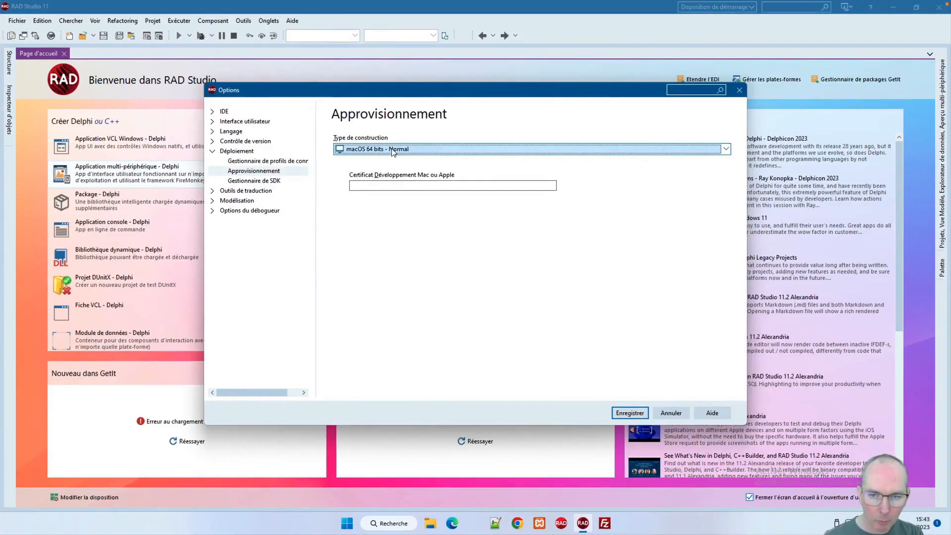
{"action": "key", "text": "ctrl+Left"}
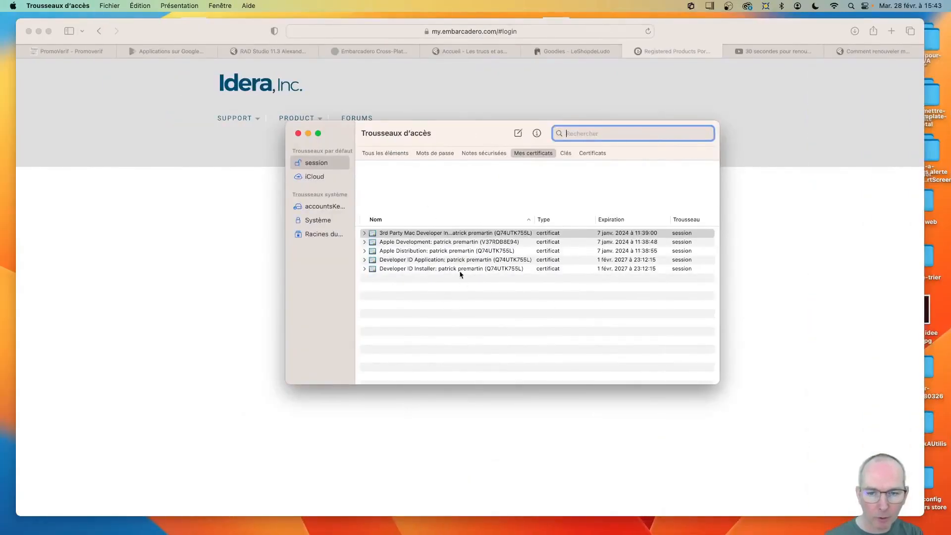
{"action": "left_click", "coordinate": [456, 243]}
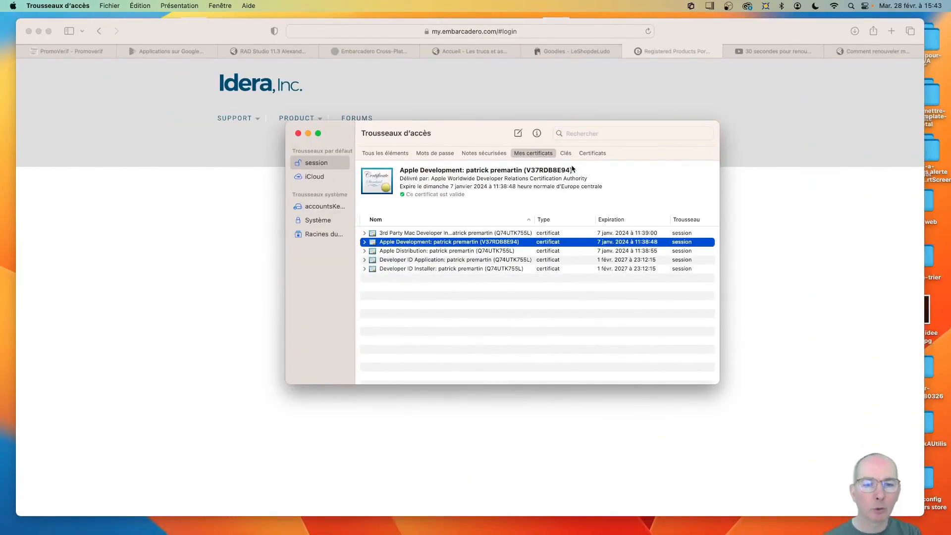
{"action": "left_click_drag", "start_coordinate": [572, 170], "coordinate": [392, 170]}
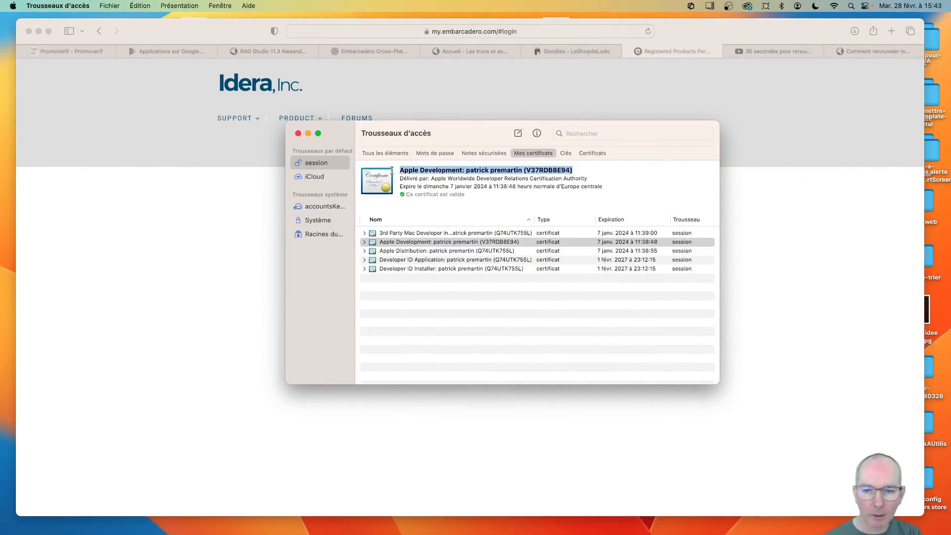
{"action": "right_click", "coordinate": [434, 170]}
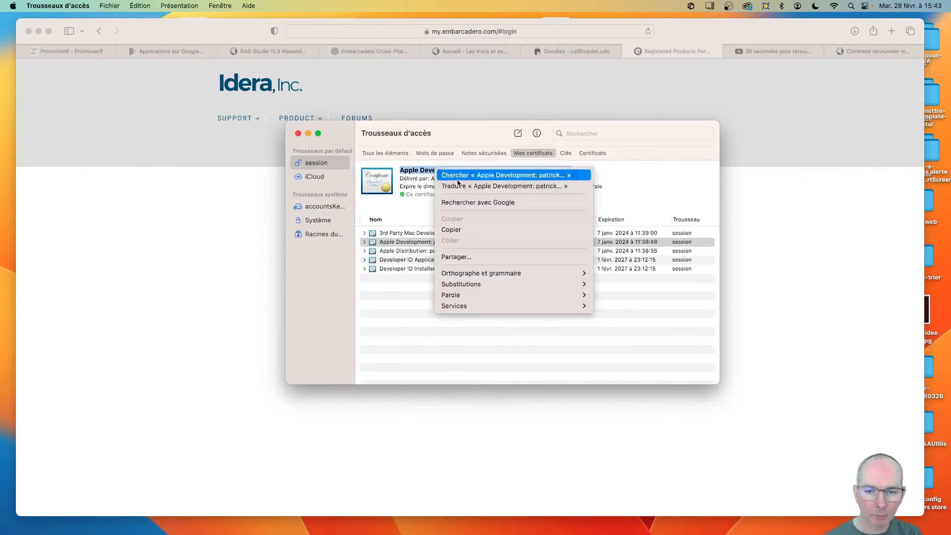
{"action": "left_click", "coordinate": [479, 230]}
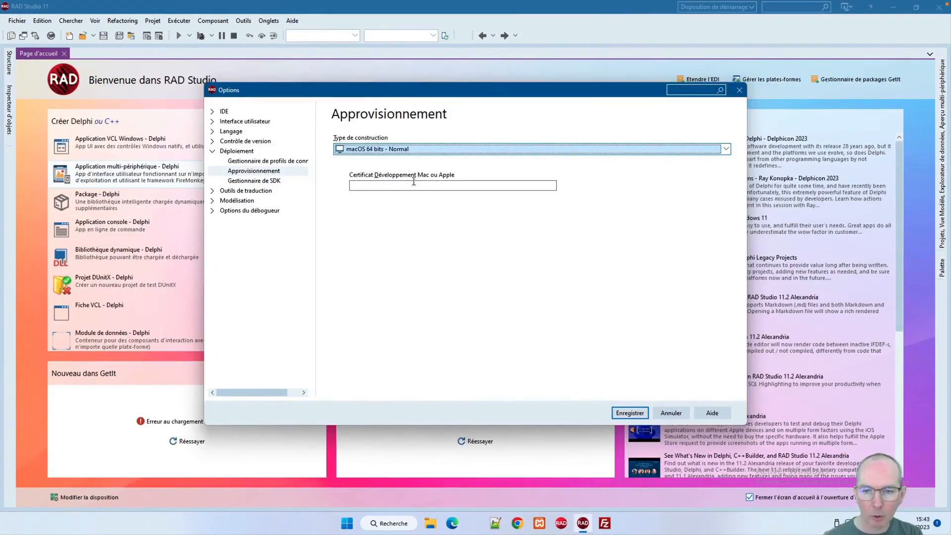
- In RAD Studio, paste the copied name as the Certificat Développement Mac ou Apple for macOS 64 bits - Normal
{"action": "left_click", "coordinate": [415, 186]}
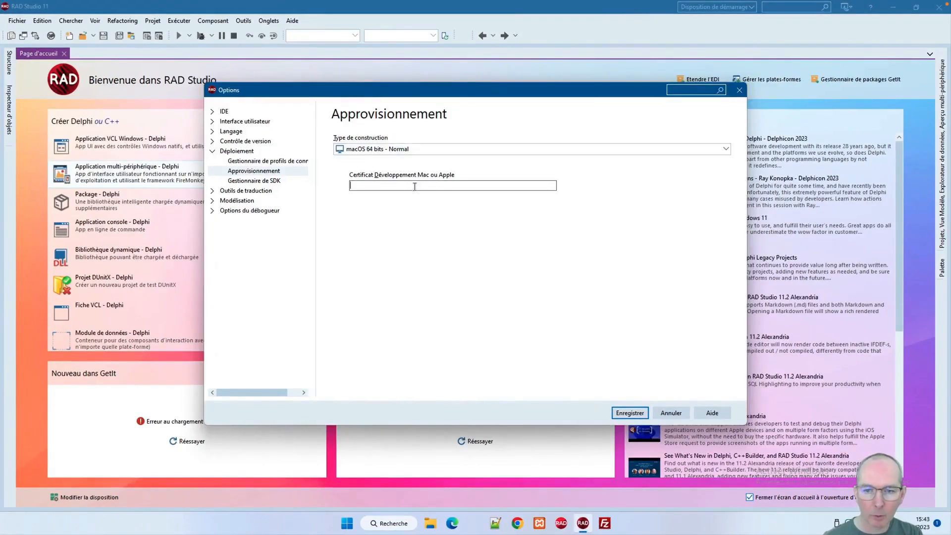
{"action": "right_click", "coordinate": [414, 186]}
{"action": "left_click", "coordinate": [457, 229]}
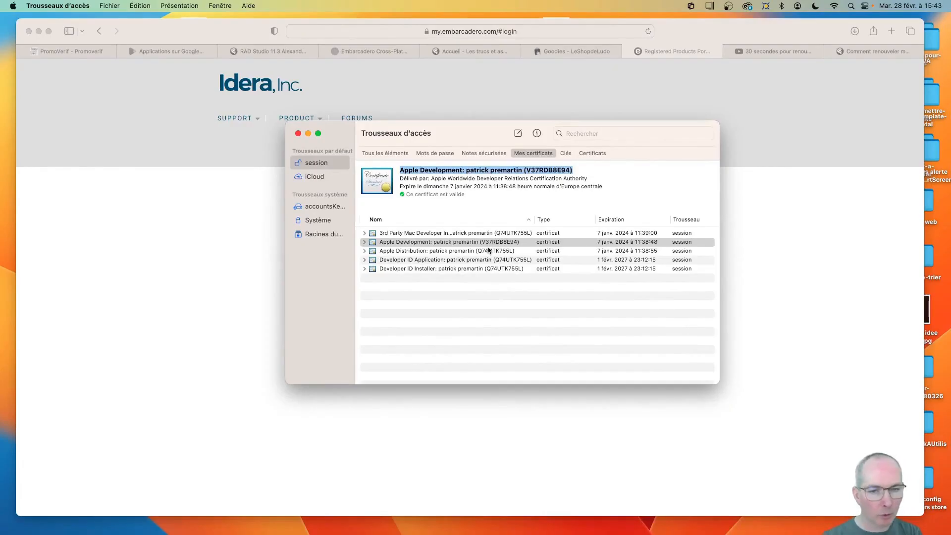
- In RAD Studio, paste the copied name as the Certificat Développement Mac ou Apple for macOS ARM 64 bits - Normal
{"action": "key", "text": "ctrl+Right"}
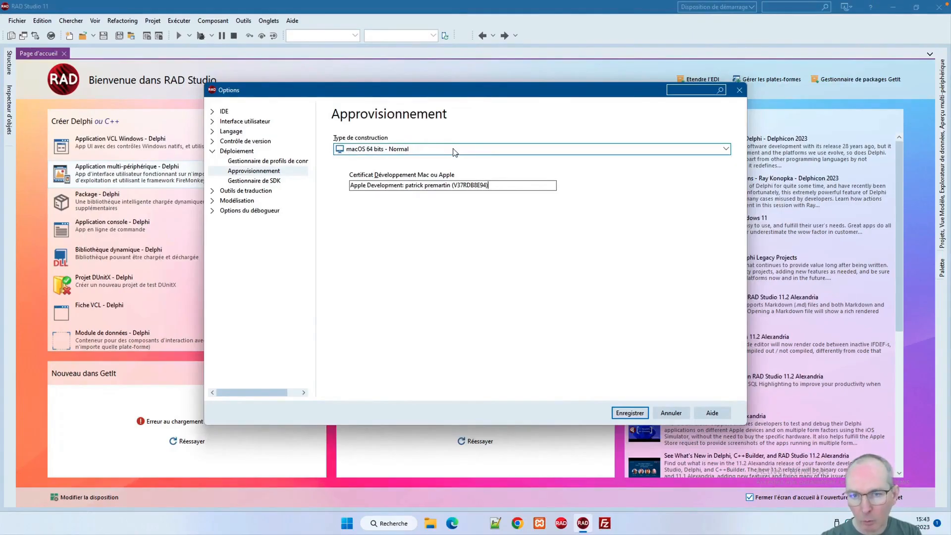
{"action": "left_click", "coordinate": [453, 149]}
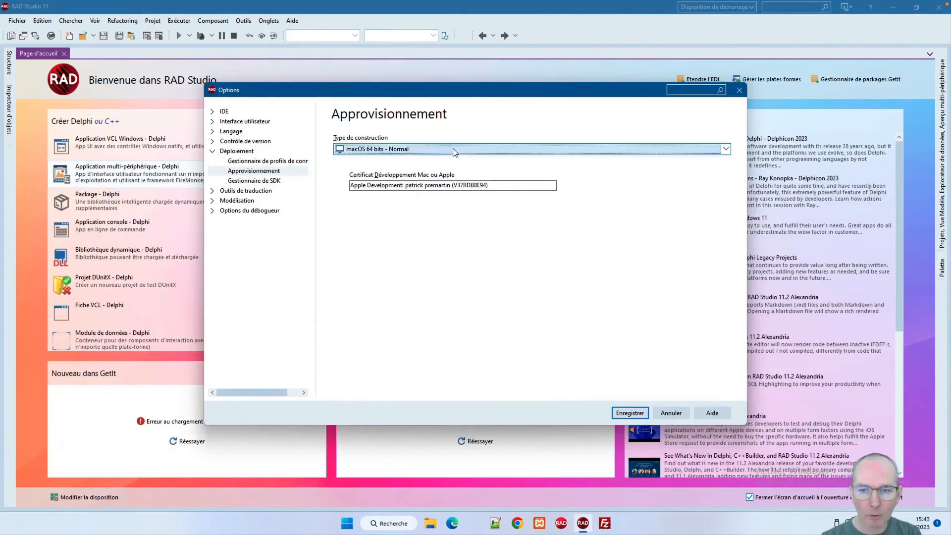
{"action": "scroll", "coordinate": [470, 196], "scroll_direction": "down", "scroll_amount": 4}
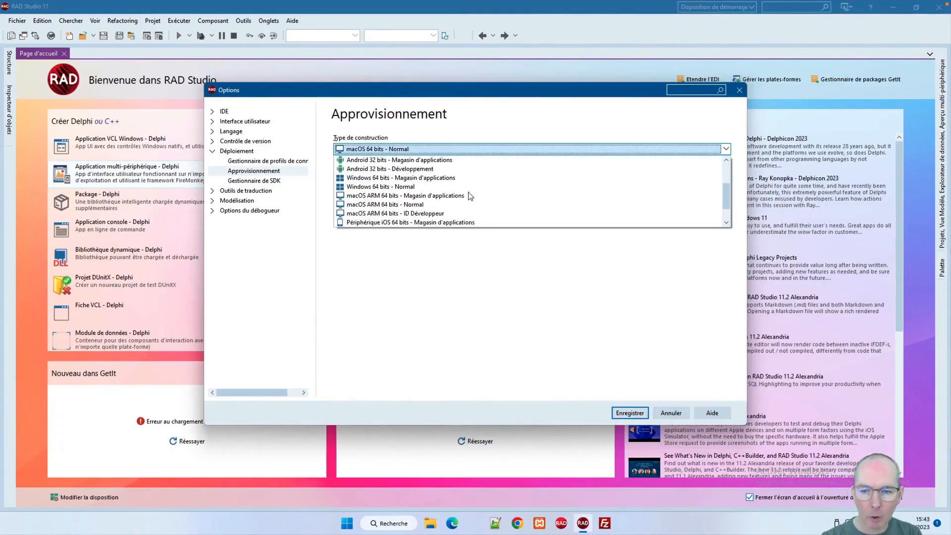
{"action": "left_click", "coordinate": [469, 181]}
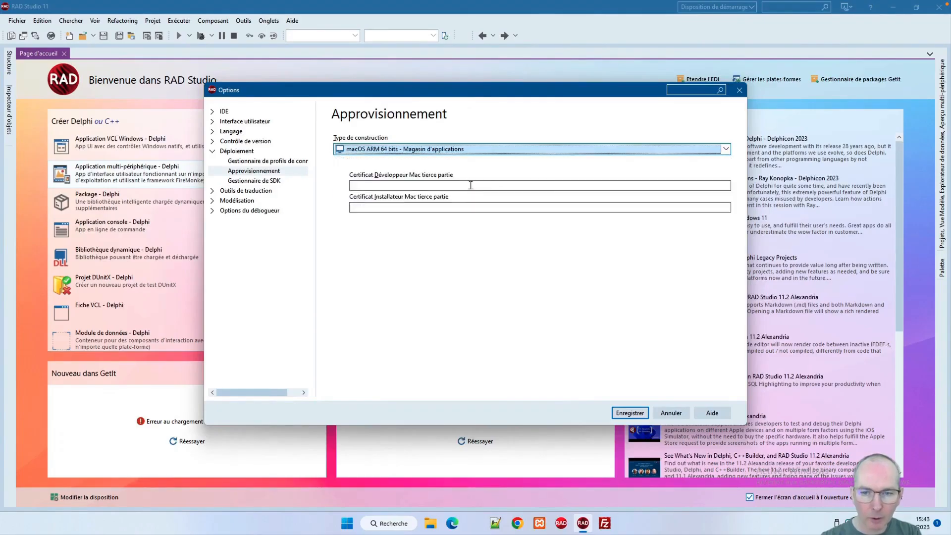
{"action": "left_click", "coordinate": [477, 151]}
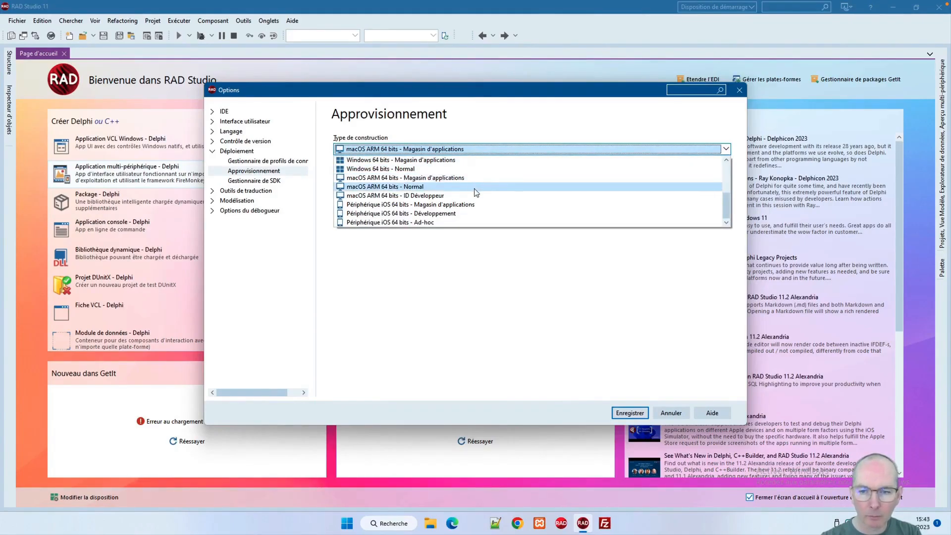
{"action": "left_click", "coordinate": [475, 187]}
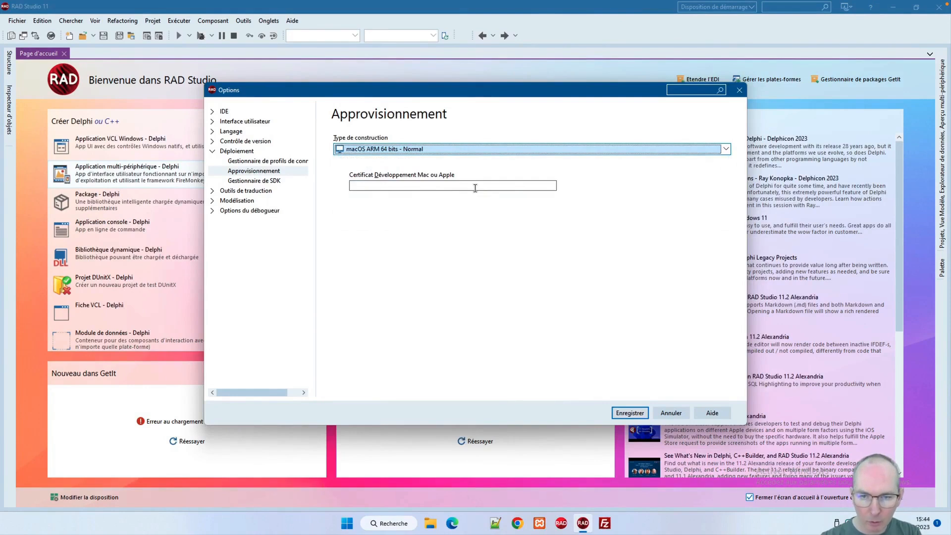
{"action": "left_click", "coordinate": [475, 187]}
{"action": "right_click", "coordinate": [475, 188]}
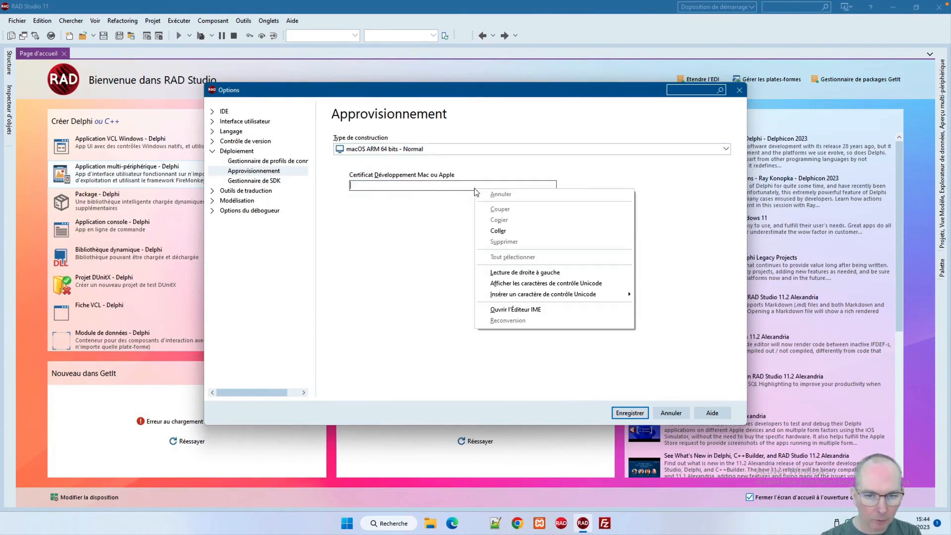
{"action": "left_click", "coordinate": [498, 230]}
- Compare the development certificate entries of macOS 64 bits - Normal and macOS ARM 64 bits - Normal
{"action": "left_click", "coordinate": [471, 150]}
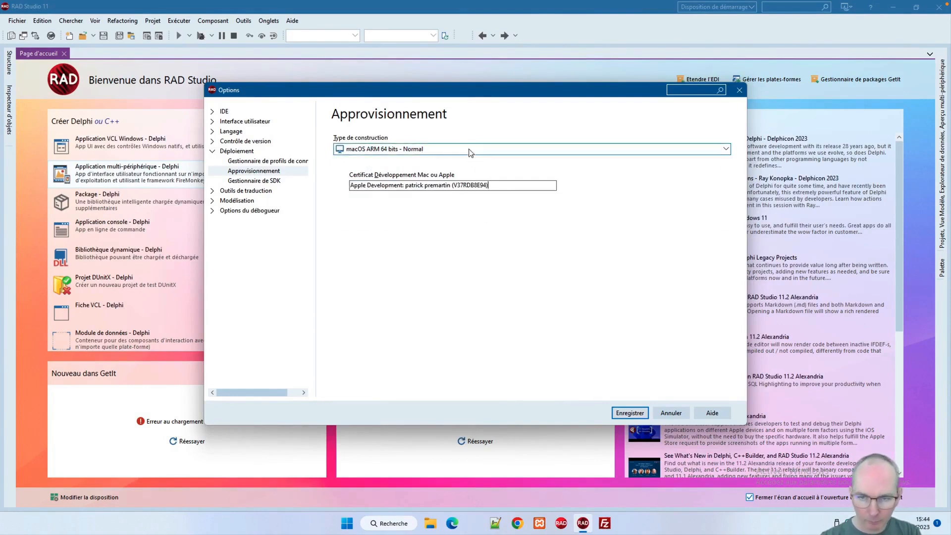
{"action": "scroll", "coordinate": [471, 161], "scroll_direction": "up", "scroll_amount": 5}
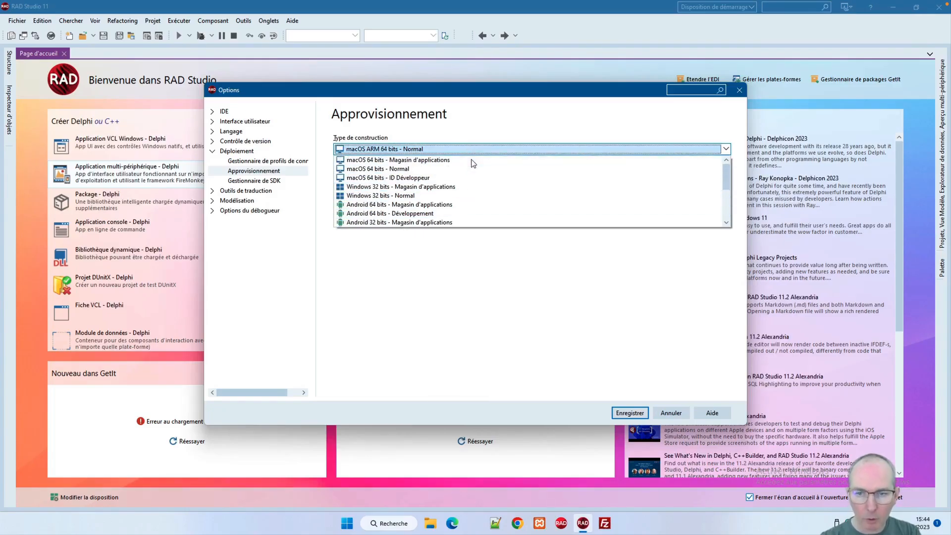
{"action": "left_click", "coordinate": [465, 169]}
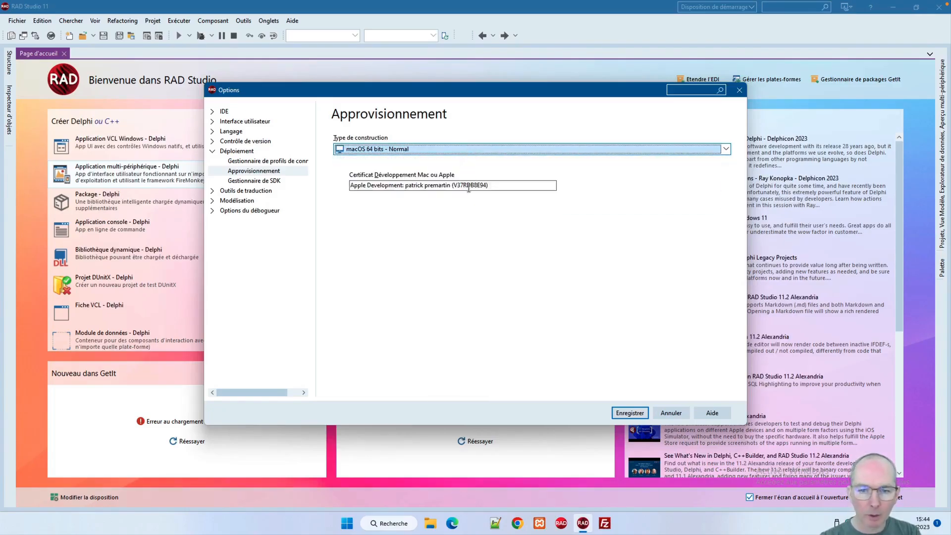
{"action": "left_click", "coordinate": [484, 148]}
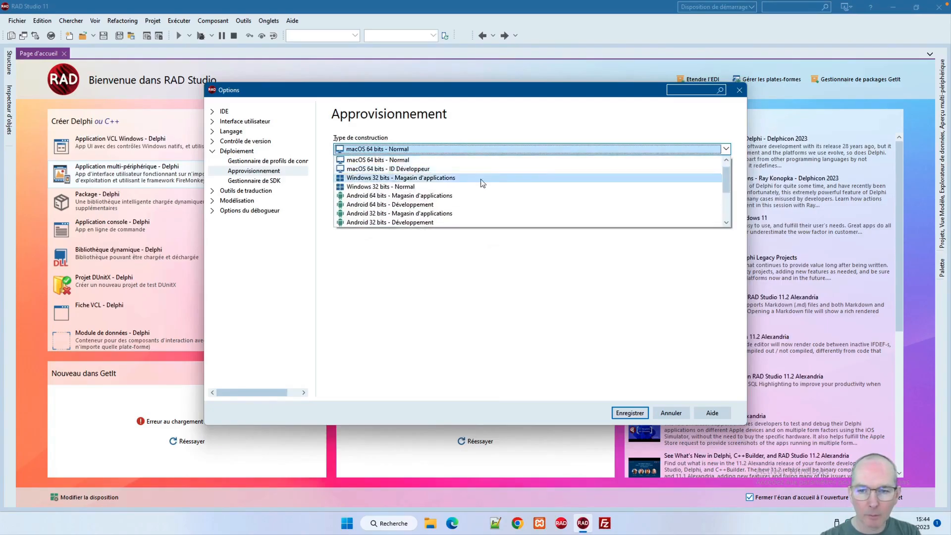
{"action": "scroll", "coordinate": [483, 207], "scroll_direction": "down", "scroll_amount": 2}
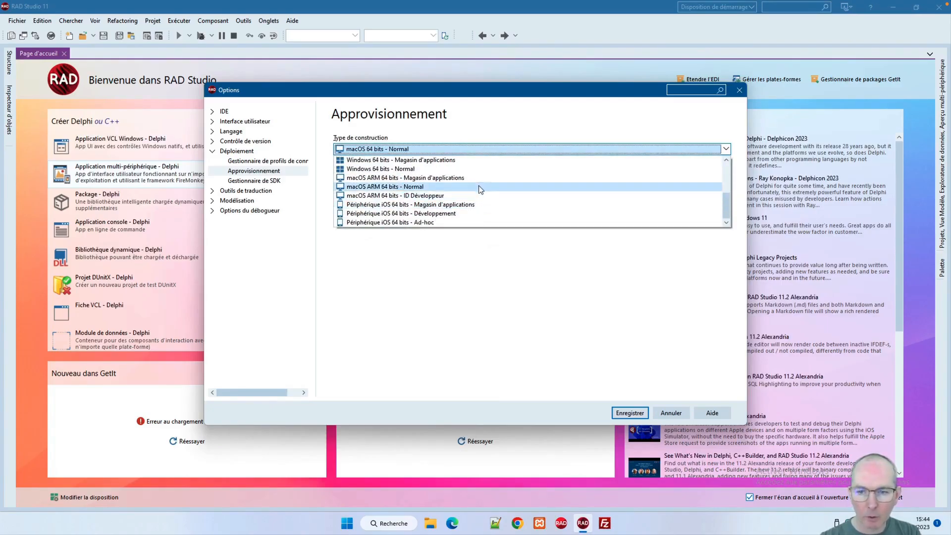
{"action": "left_click", "coordinate": [479, 188]}
- Examine the provisioning fields required for the macOS 64 bits - ID Développeur build type
{"action": "left_click", "coordinate": [474, 151]}
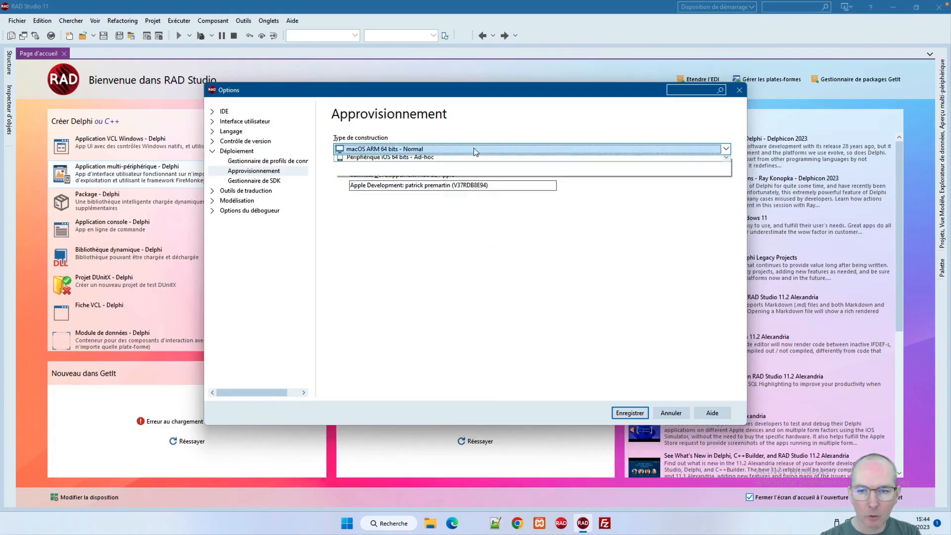
{"action": "scroll", "coordinate": [473, 151], "scroll_direction": "up", "scroll_amount": 2}
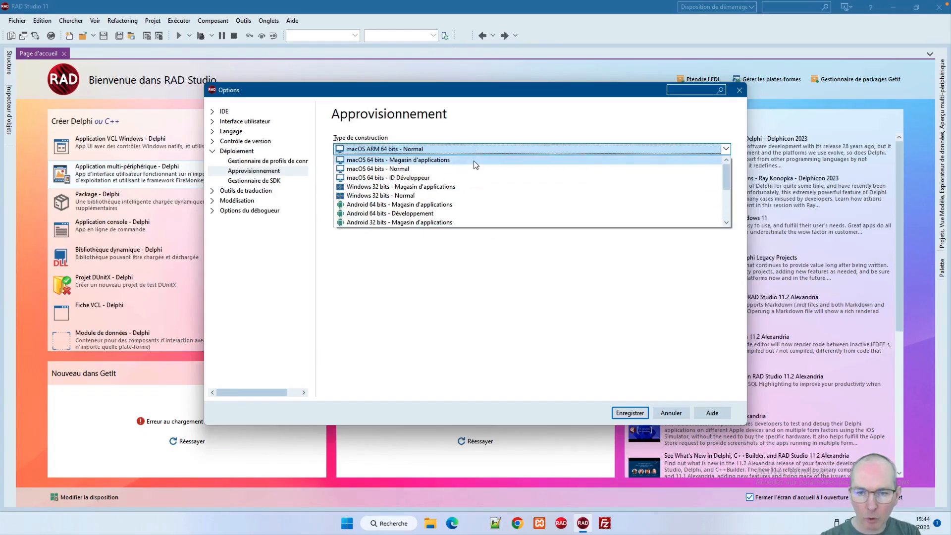
{"action": "left_click", "coordinate": [471, 177]}
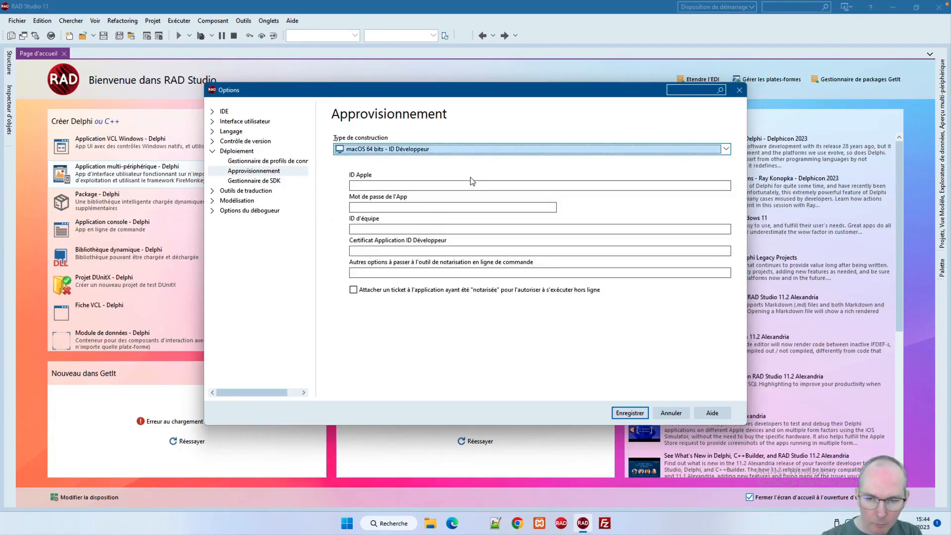
- Select the macOS 64 bits - Magasin d'applications build type and compare its certificate fields with the certificates in Trousseaux d'accès
{"action": "left_click", "coordinate": [464, 149]}
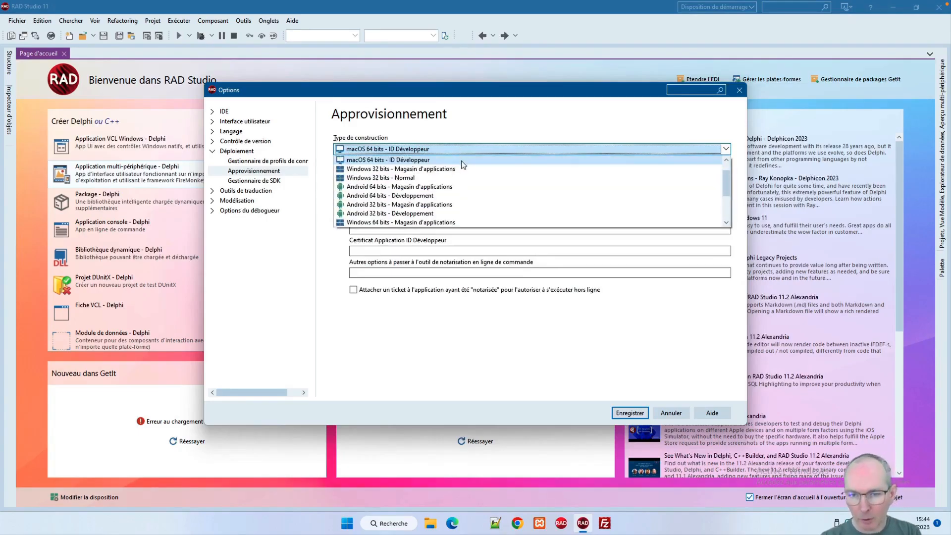
{"action": "left_click", "coordinate": [462, 161]}
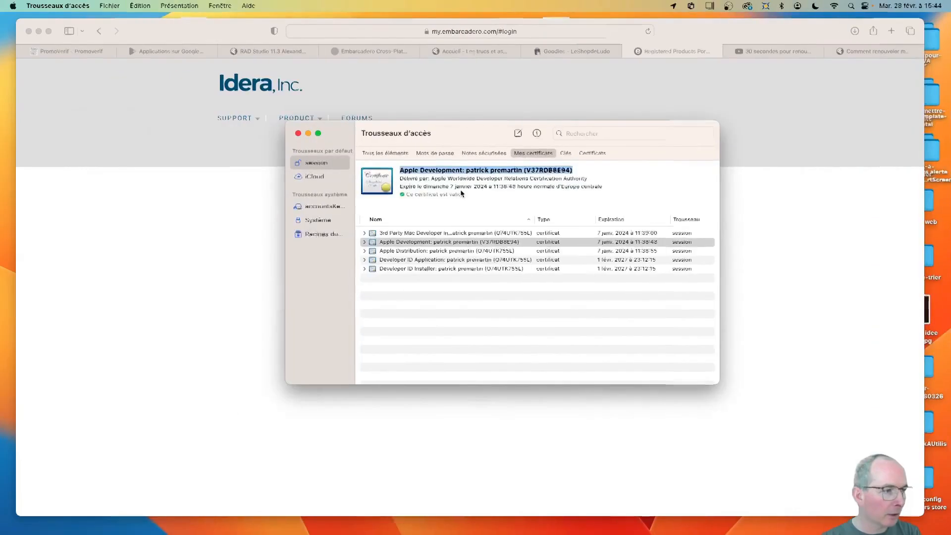
{"action": "left_click", "coordinate": [565, 207]}
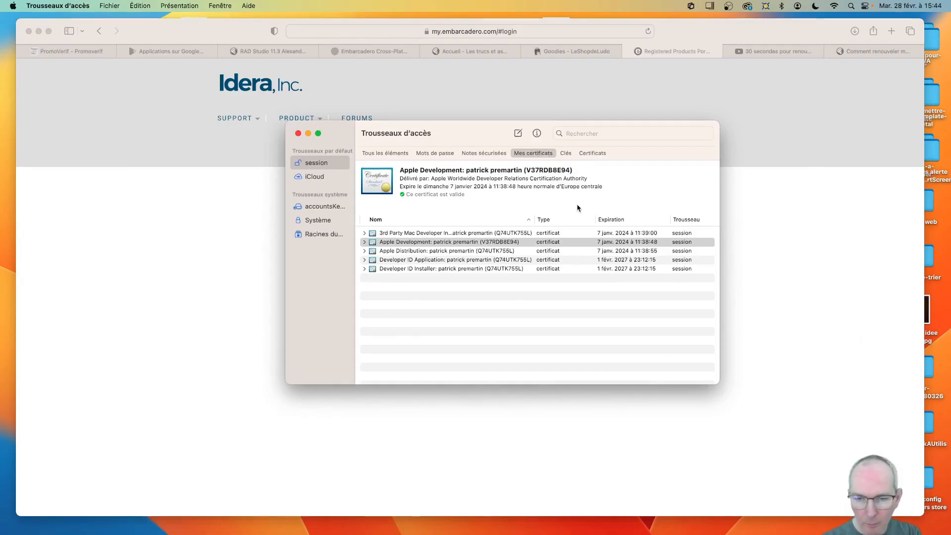
{"action": "key", "text": "ctrl+Right"}
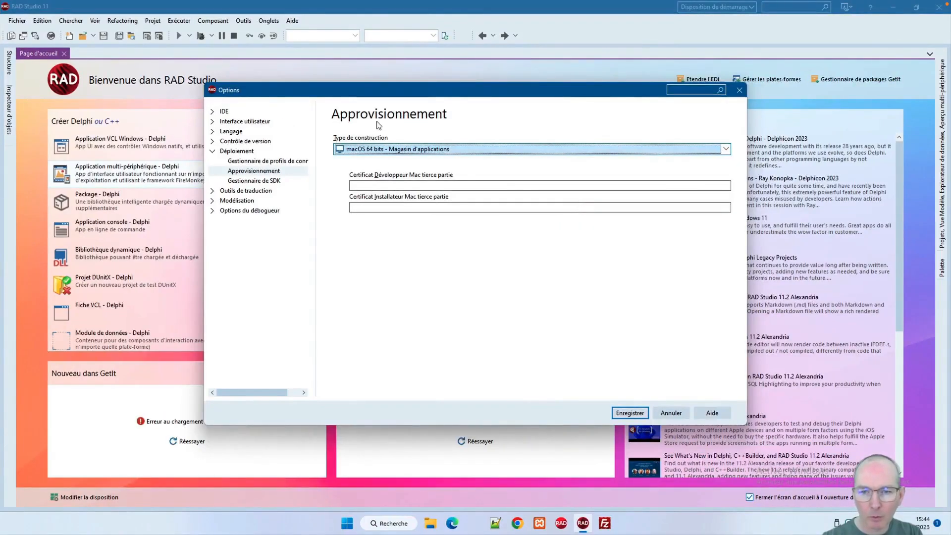
{"action": "key", "text": "ctrl+Left"}
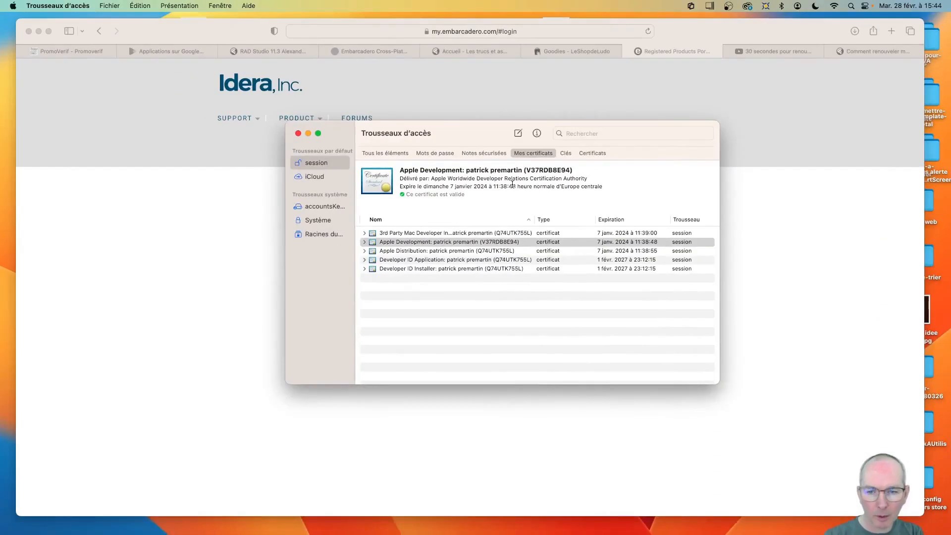
{"action": "key", "text": "ctrl+Right"}
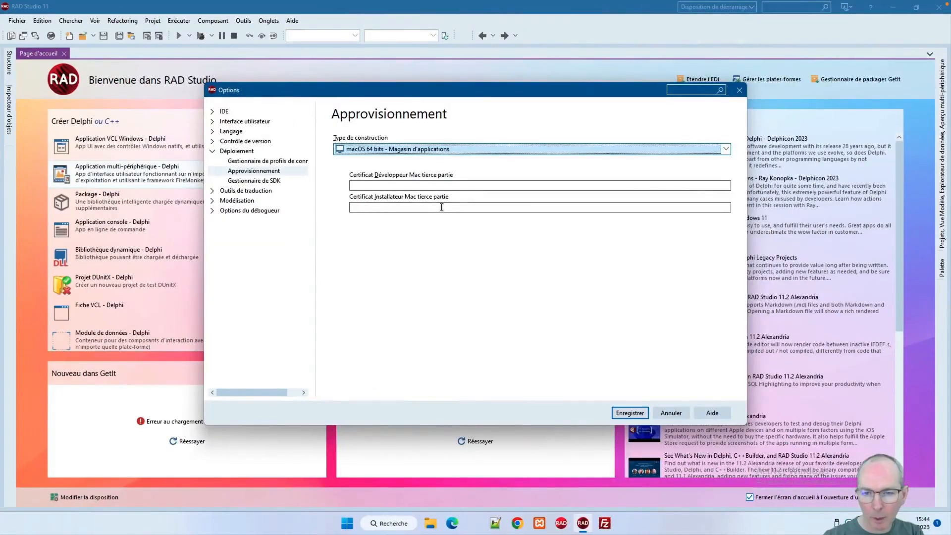
- In Trousseaux d'accès, copy the full name of the 3rd Party Mac Developer Installer certificate
{"action": "key", "text": "ctrl+Left"}
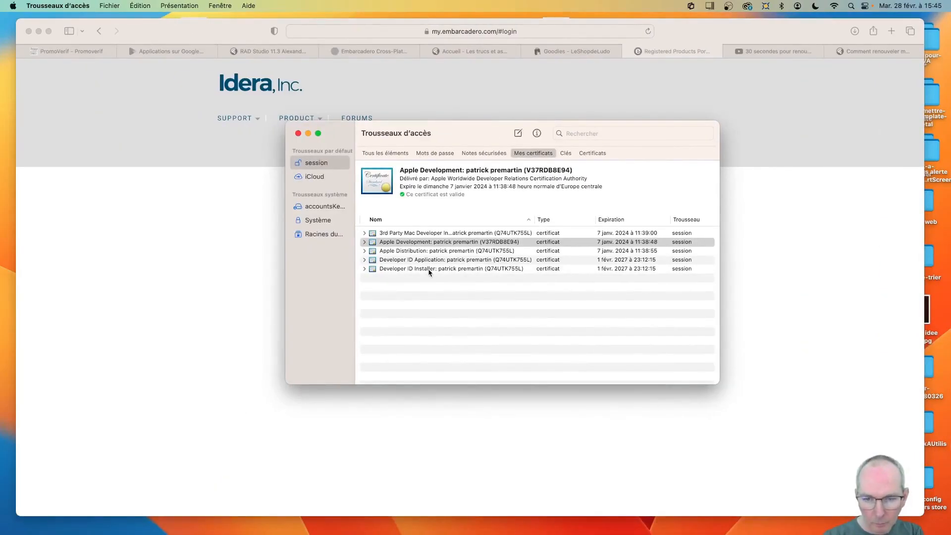
{"action": "left_click", "coordinate": [439, 233]}
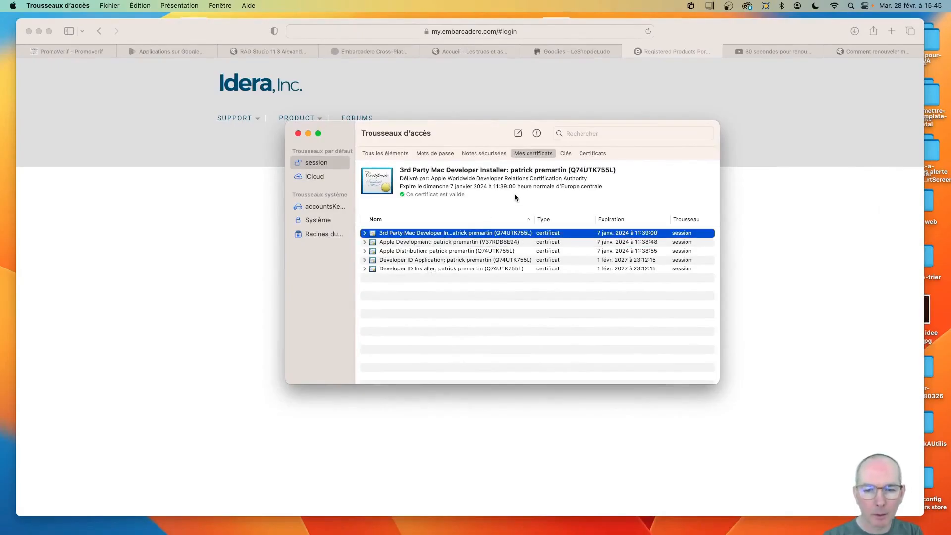
{"action": "left_click_drag", "start_coordinate": [617, 170], "coordinate": [396, 170]}
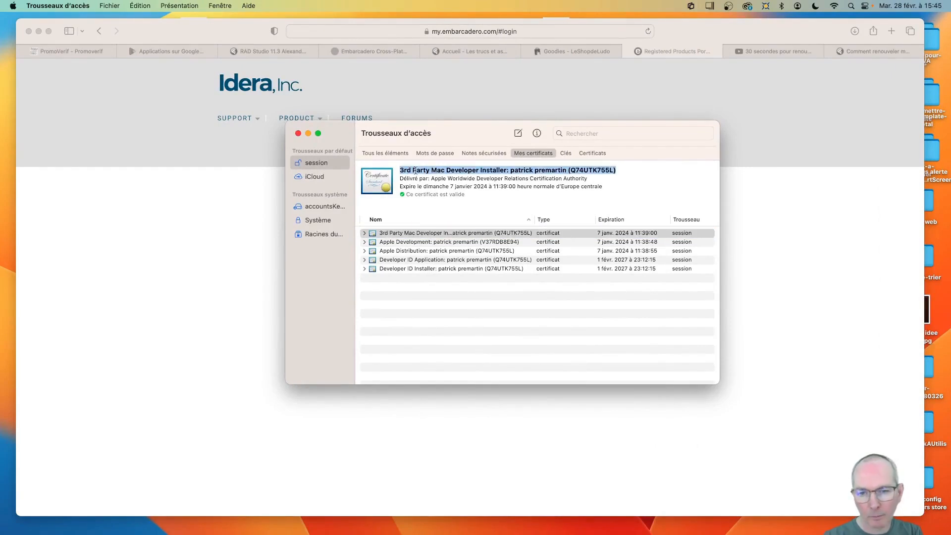
{"action": "right_click", "coordinate": [416, 170]}
{"action": "left_click", "coordinate": [453, 231]}
- In RAD Studio, paste the copied name as the Certificat Développeur Mac tierce partie for macOS 64 bits - Magasin d'applications
{"action": "key", "text": "ctrl+Right"}
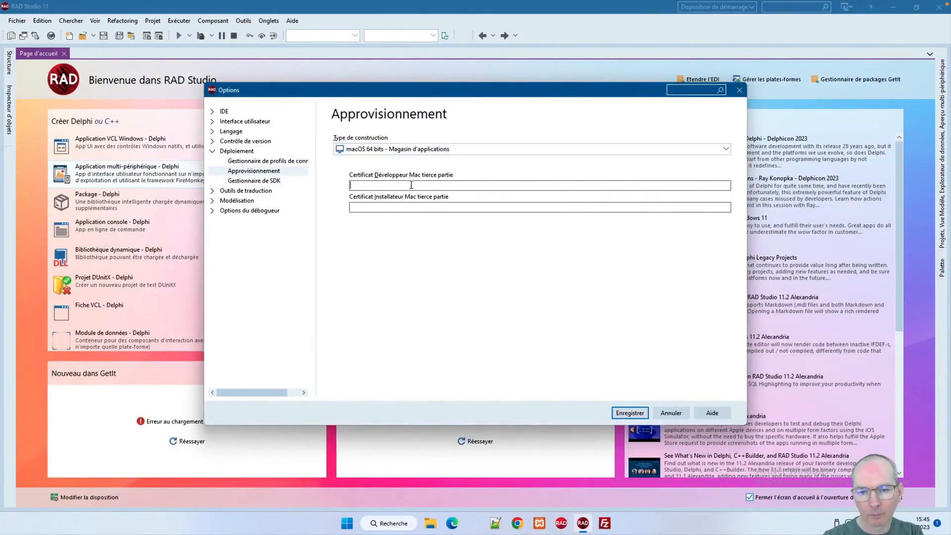
{"action": "left_click", "coordinate": [410, 186]}
{"action": "right_click", "coordinate": [411, 185]}
{"action": "left_click", "coordinate": [434, 228]}
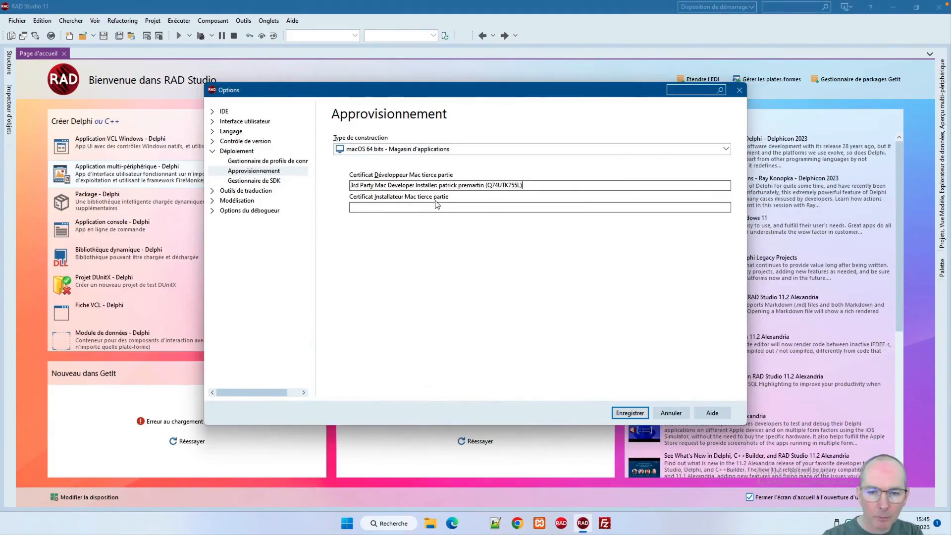
- In Trousseaux d'accès, copy the full name of the Apple Distribution certificate
{"action": "key", "text": "ctrl+Left"}
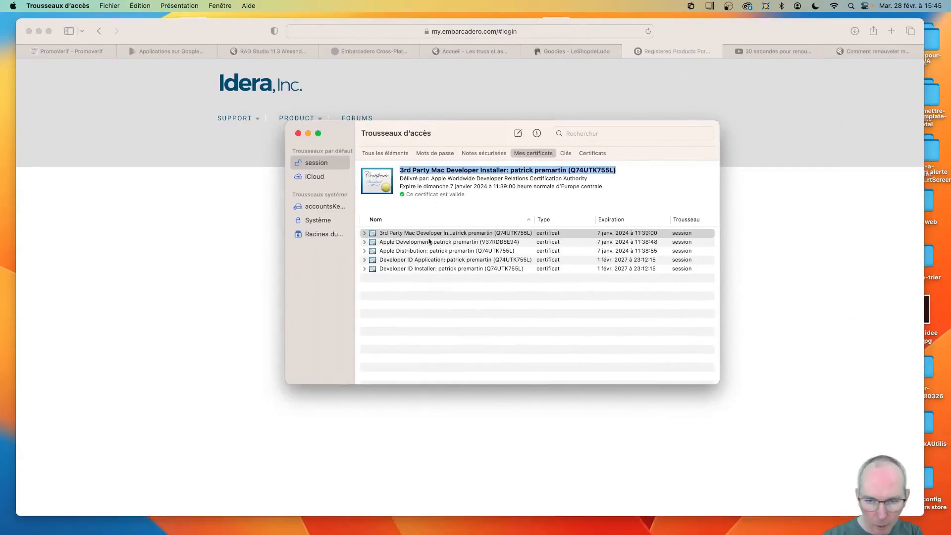
{"action": "left_click", "coordinate": [415, 251]}
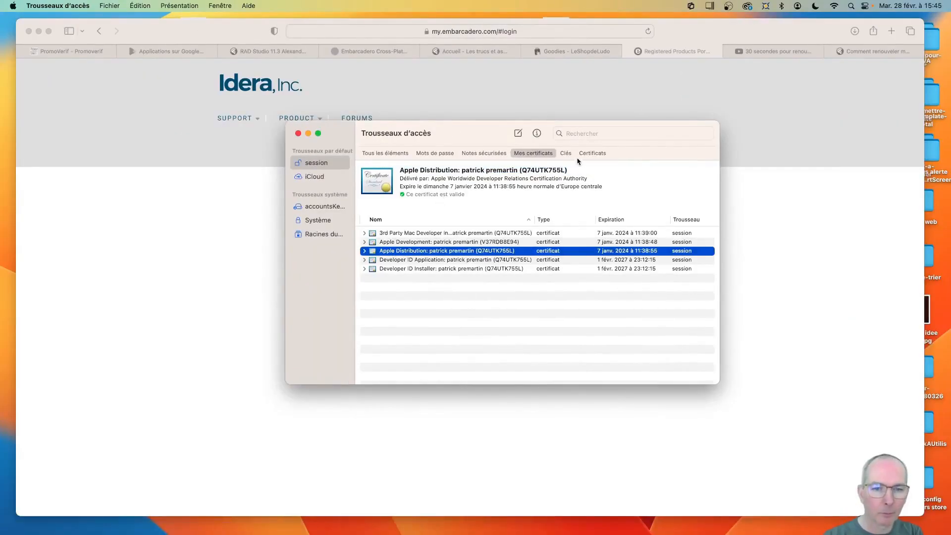
{"action": "left_click_drag", "start_coordinate": [568, 170], "coordinate": [400, 172]}
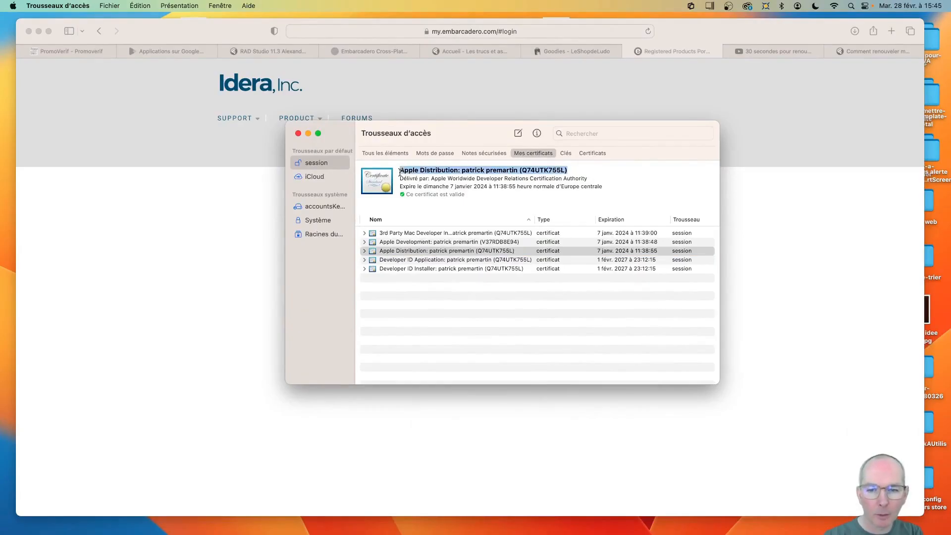
{"action": "right_click", "coordinate": [440, 173]}
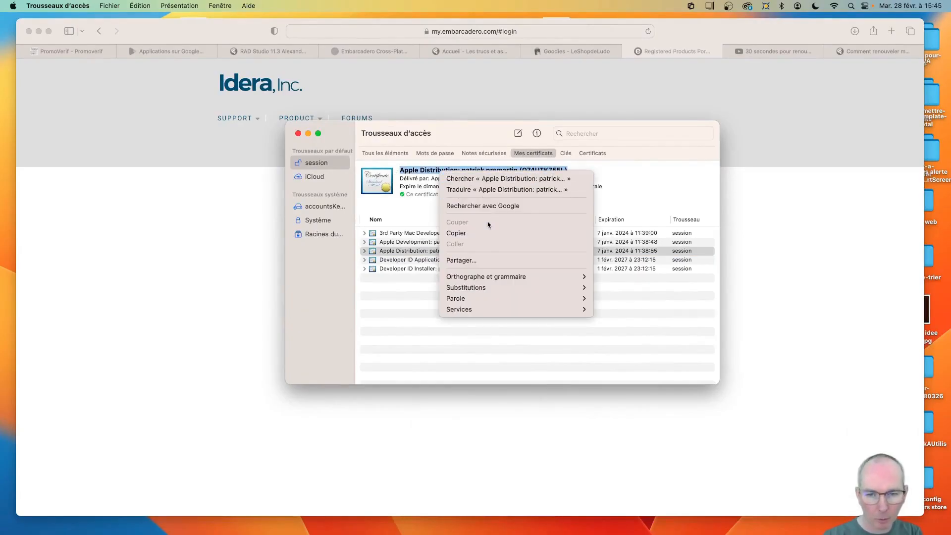
{"action": "left_click", "coordinate": [487, 233]}
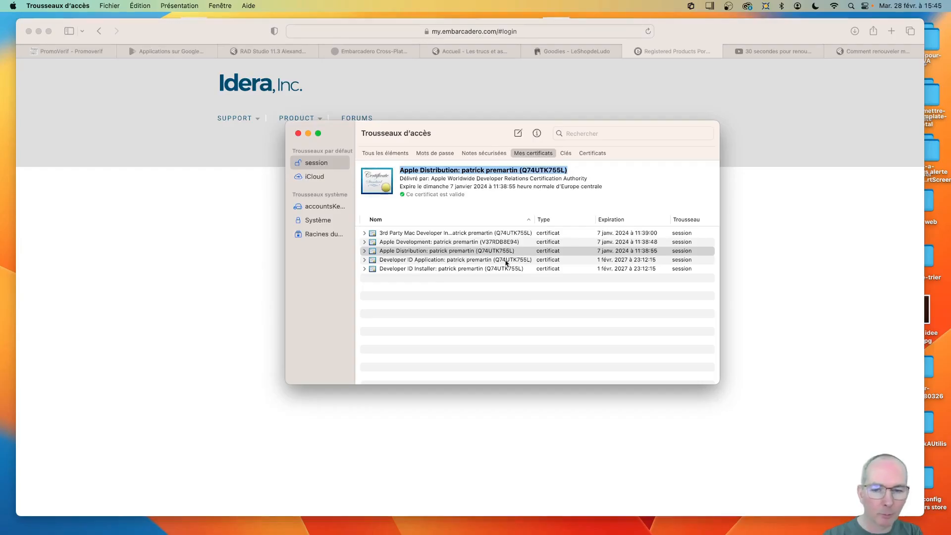
- In RAD Studio, paste the copied name as the Certificat Installateur Mac tierce partie for macOS 64 bits - Magasin d'applications
{"action": "key", "text": "super+Tab"}
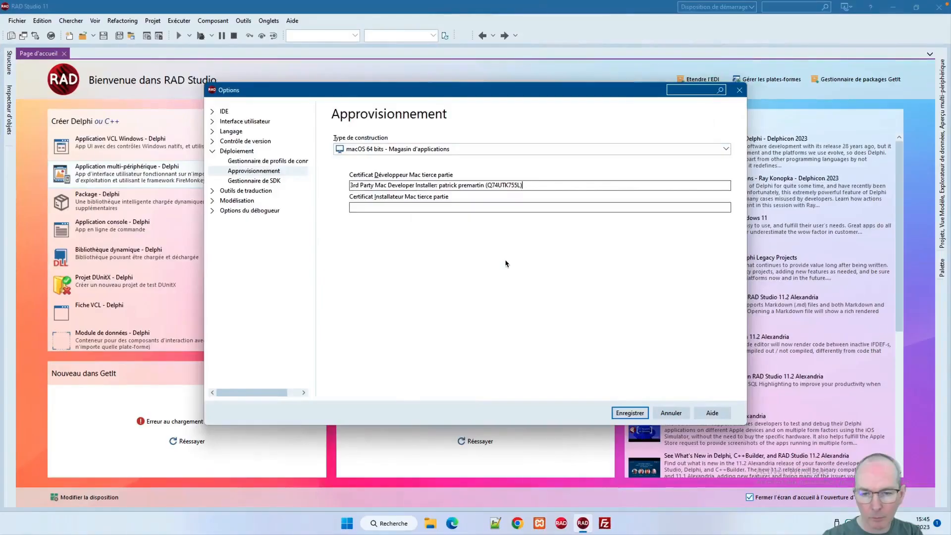
{"action": "right_click", "coordinate": [484, 207]}
{"action": "left_click", "coordinate": [525, 239]}
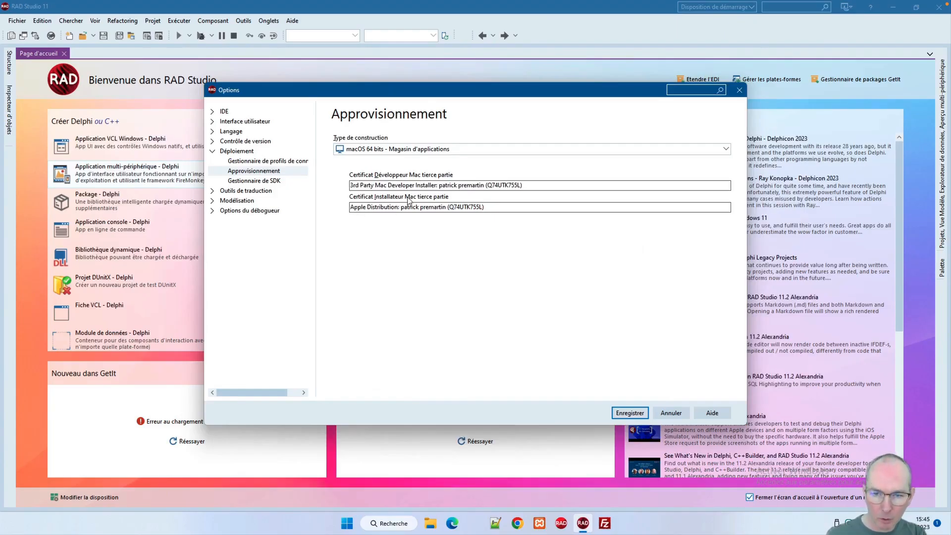
- Select the macOS ARM 64 bits - Magasin d'applications build type and paste the copied Apple Distribution name as its Certificat Installateur Mac tierce partie
{"action": "left_click", "coordinate": [432, 150]}
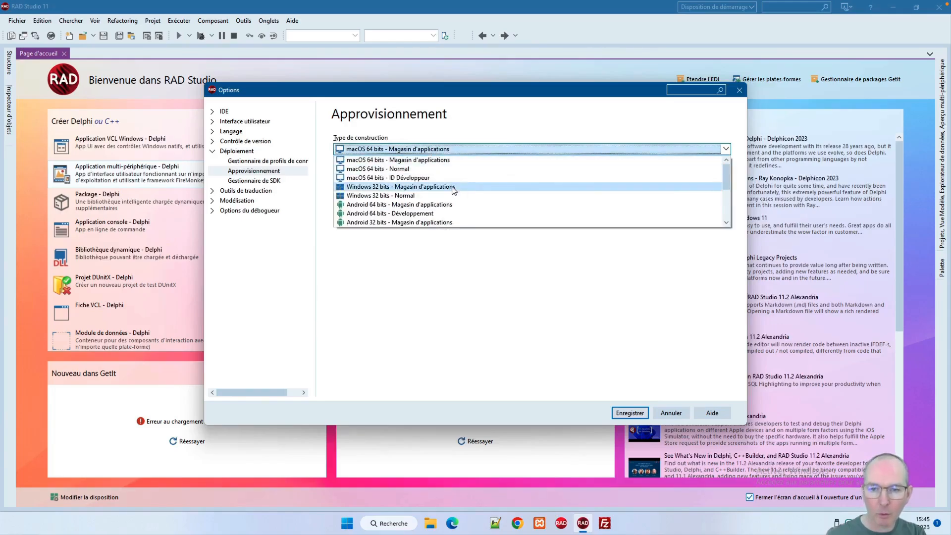
{"action": "scroll", "coordinate": [456, 194], "scroll_direction": "down", "scroll_amount": 3}
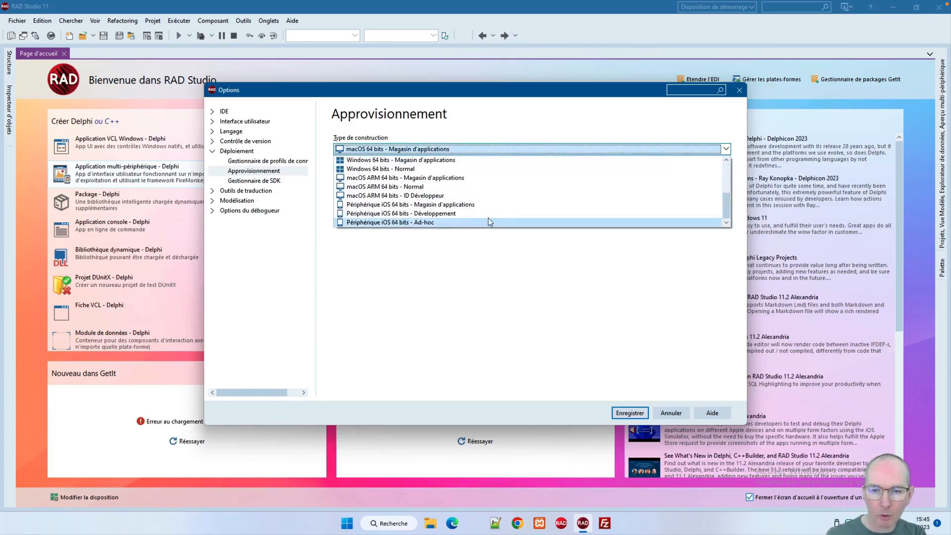
{"action": "left_click", "coordinate": [473, 178]}
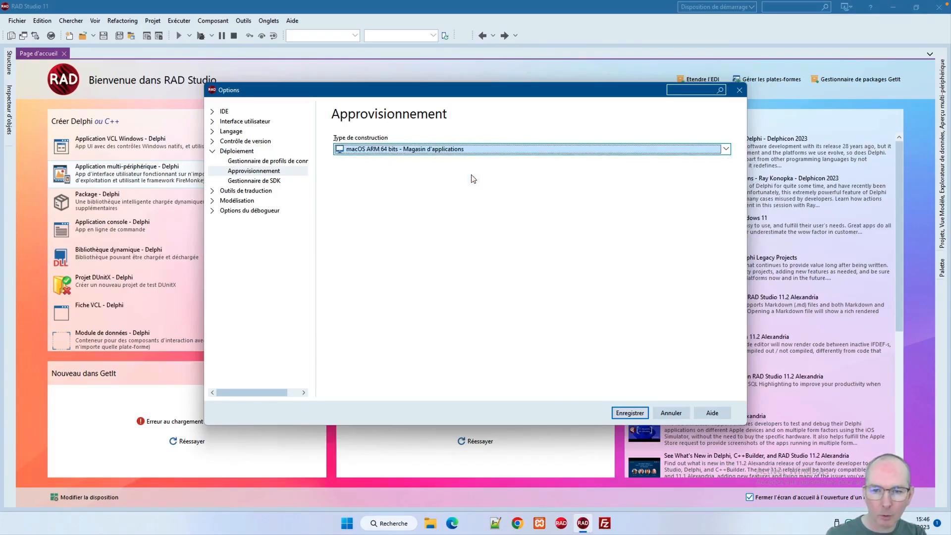
{"action": "right_click", "coordinate": [439, 206]}
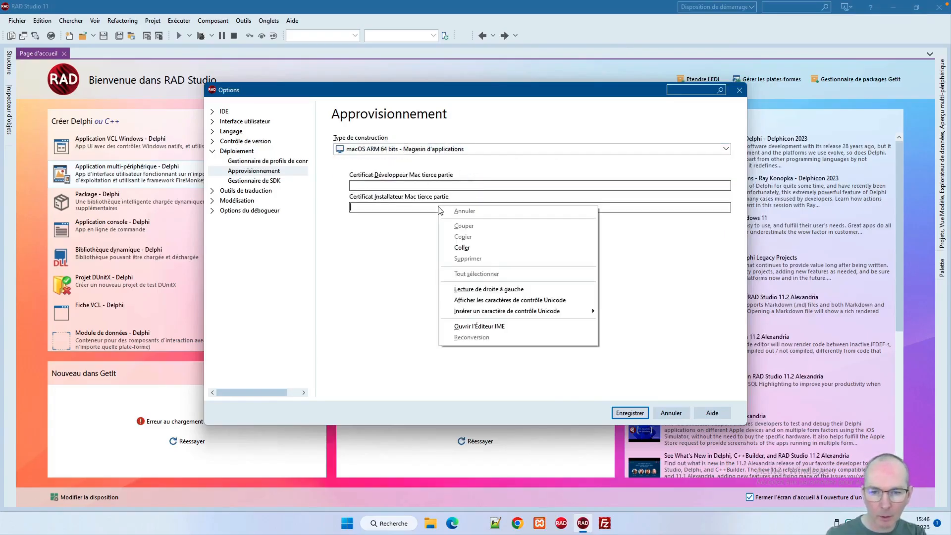
{"action": "left_click", "coordinate": [463, 248]}
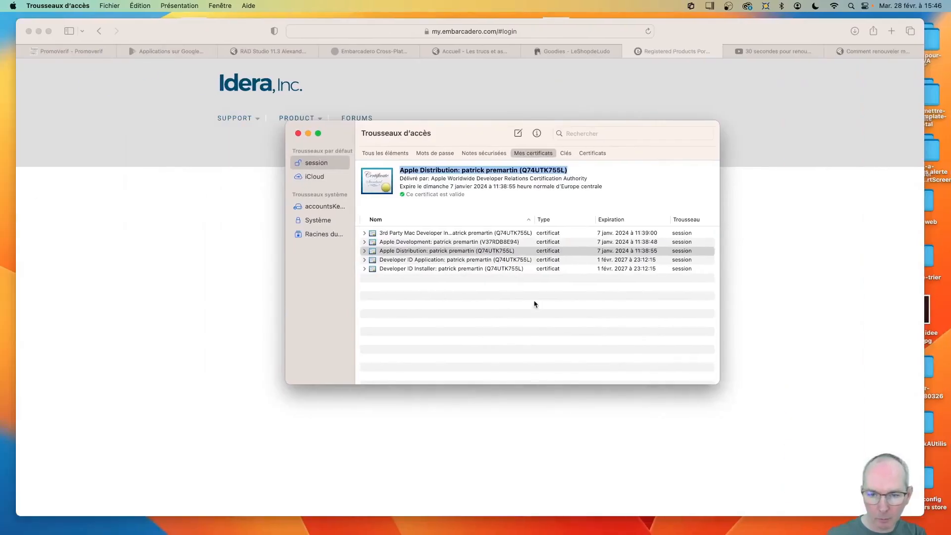
- In Trousseaux d'accès, copy the full name of the 3rd Party Mac Developer Installer certificate
{"action": "left_click", "coordinate": [460, 236]}
{"action": "left_click_drag", "start_coordinate": [625, 170], "coordinate": [398, 168]}
{"action": "right_click", "coordinate": [427, 170]}
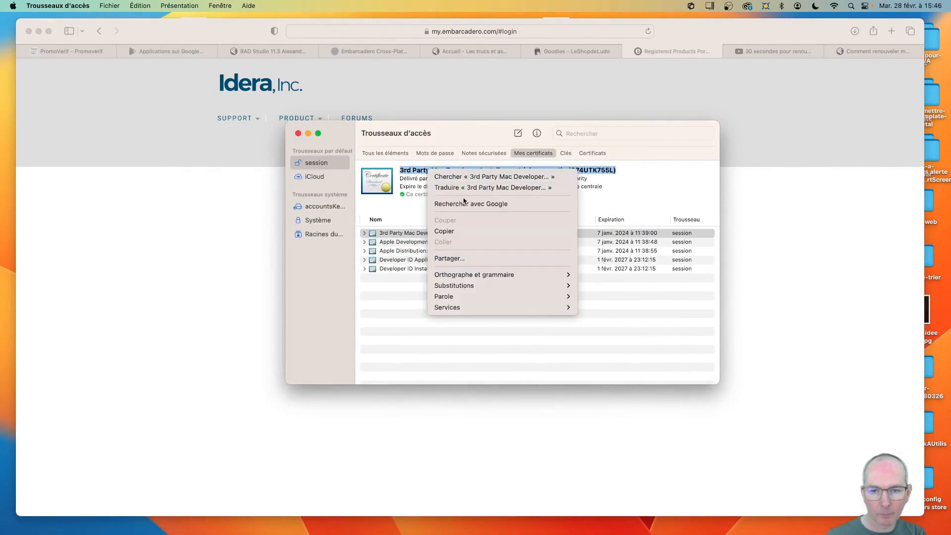
{"action": "left_click", "coordinate": [470, 229]}
- In RAD Studio, paste the copied name as the Certificat Développeur Mac tierce partie for macOS ARM 64 bits - Magasin d'applications
{"action": "key", "text": "ctrl+Right"}
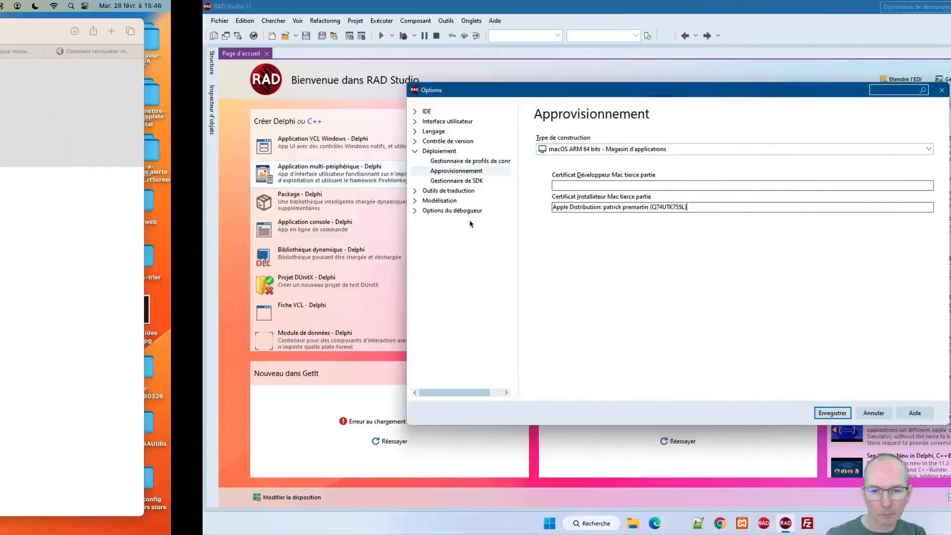
{"action": "right_click", "coordinate": [473, 183]}
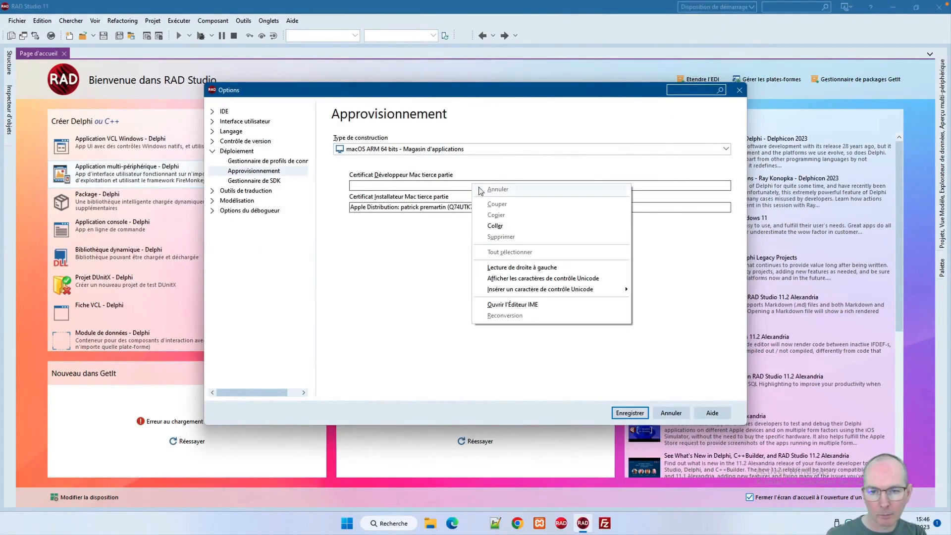
{"action": "left_click", "coordinate": [504, 226]}
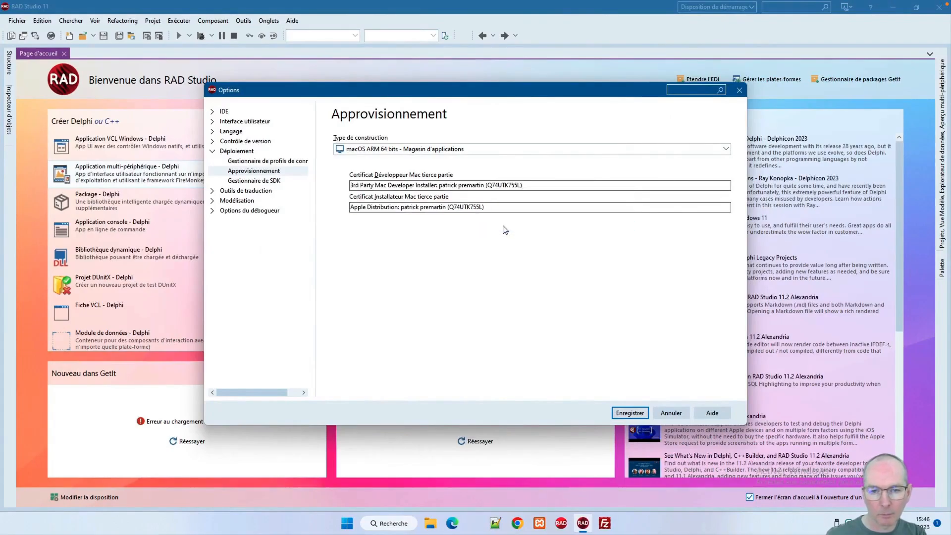
- Select the macOS 64 bits - ID Développeur build type and enter the developer's account e-mail as ID Apple
{"action": "left_click", "coordinate": [480, 148]}
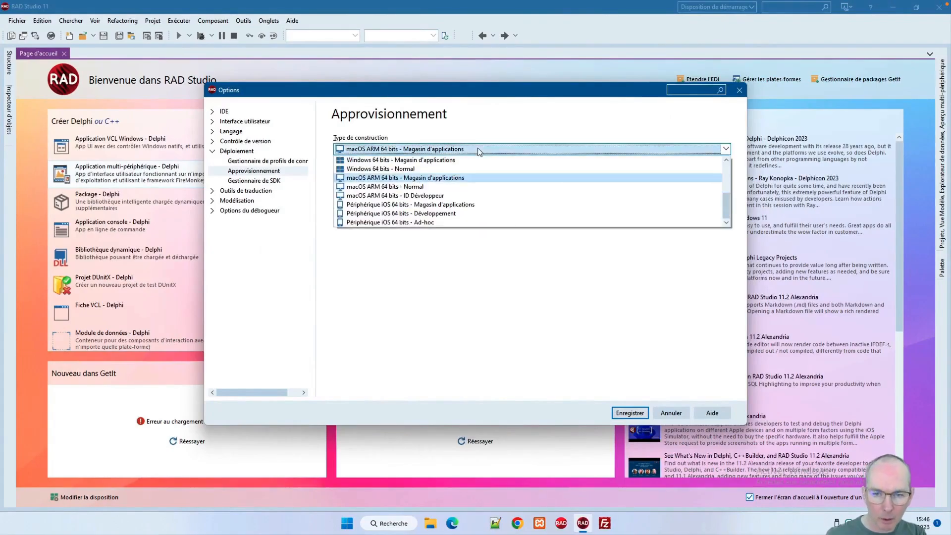
{"action": "scroll", "coordinate": [479, 184], "scroll_direction": "up", "scroll_amount": 5}
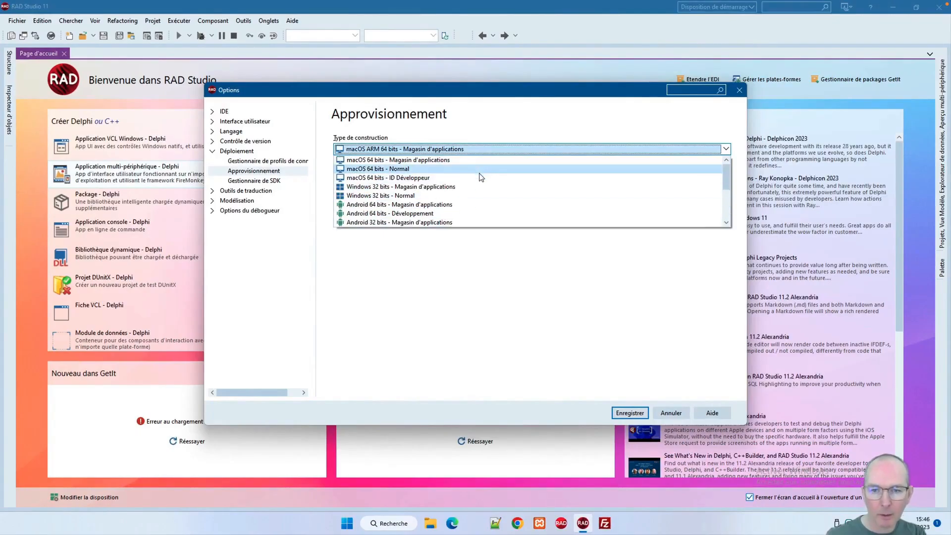
{"action": "left_click", "coordinate": [482, 178]}
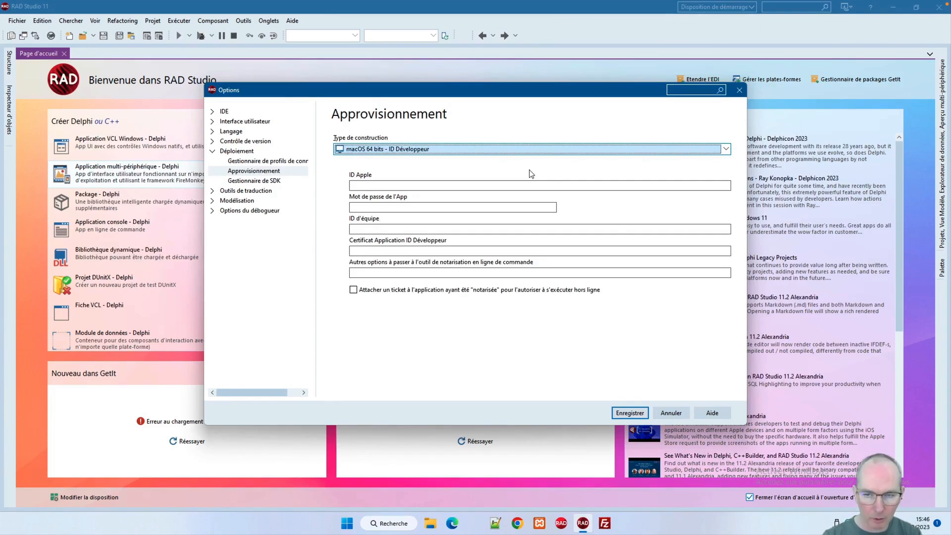
{"action": "left_click", "coordinate": [530, 188]}
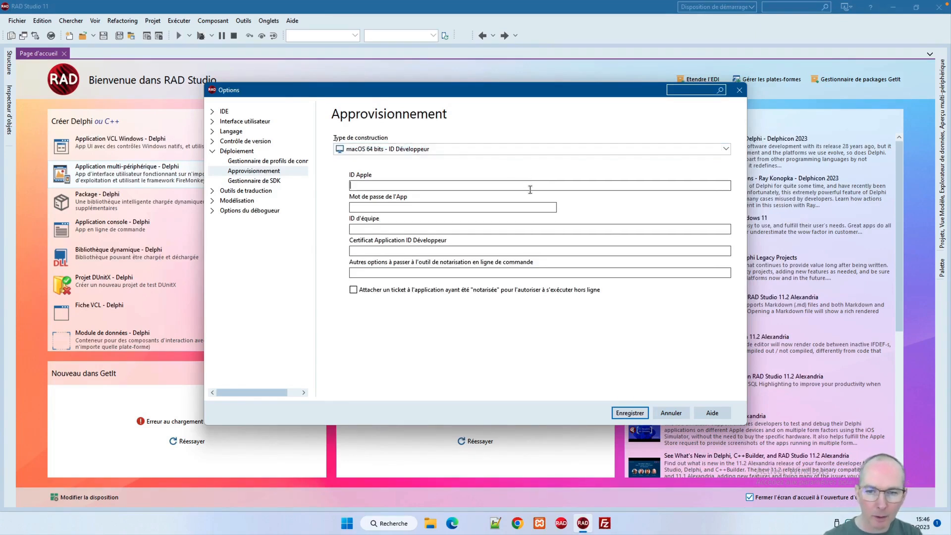
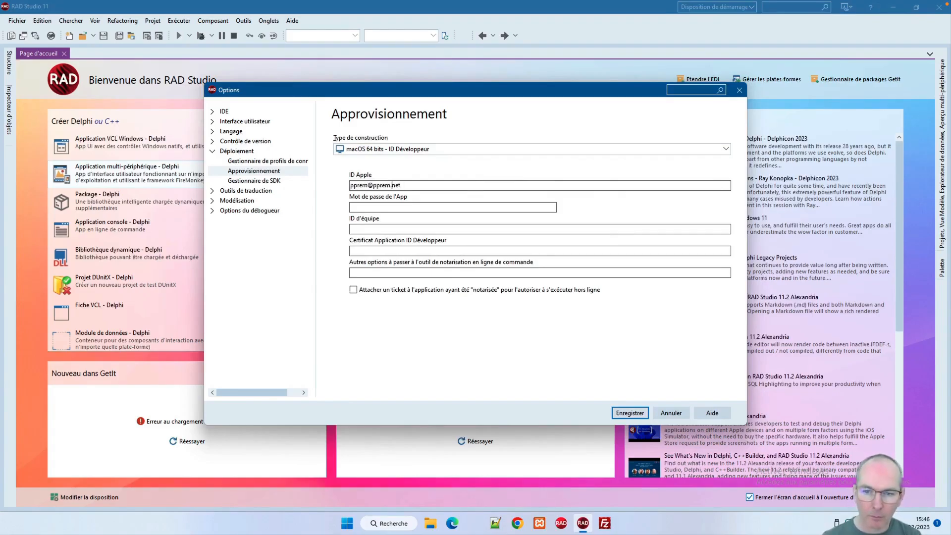
{"action": "left_click", "coordinate": [472, 210]}
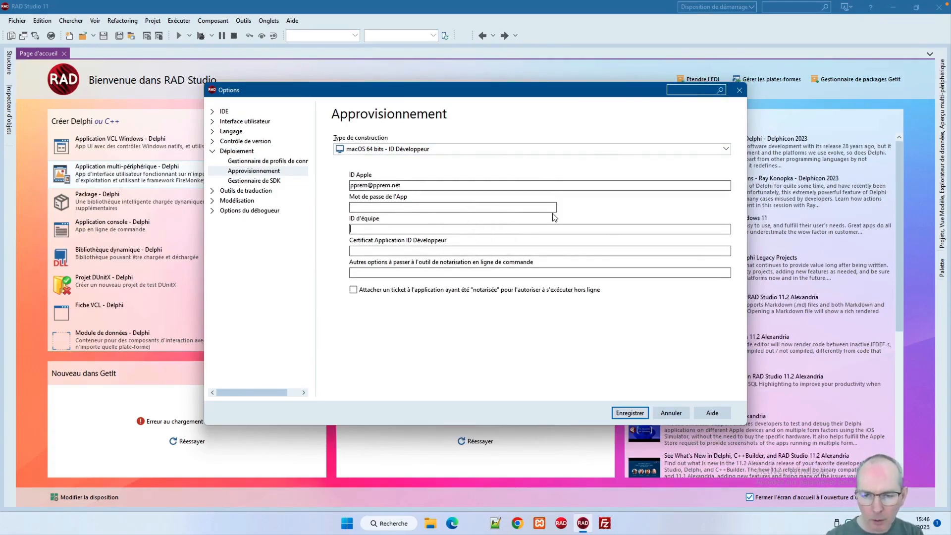
{"action": "key", "text": "Tab"}
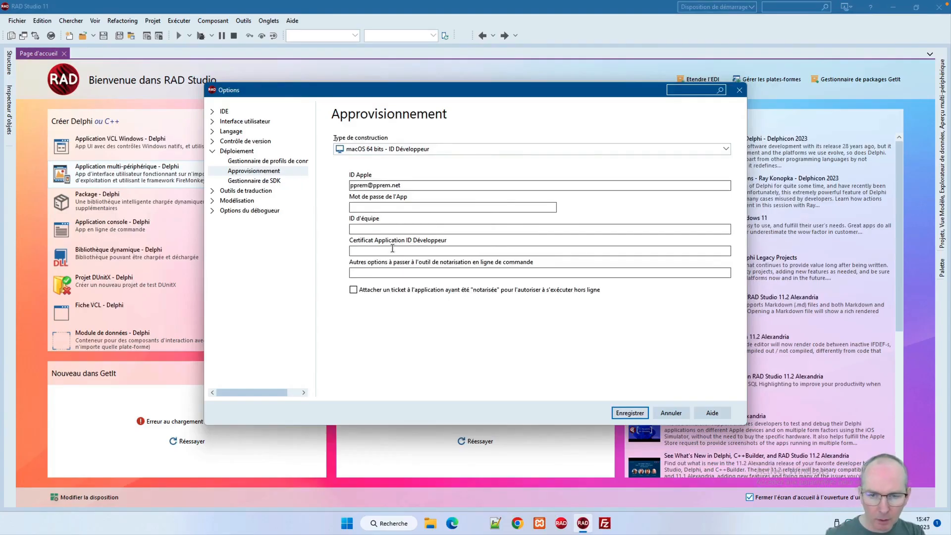
- In Trousseaux d'accès, copy the full name of the Developer ID Application certificate
{"action": "key", "text": "super+Tab"}
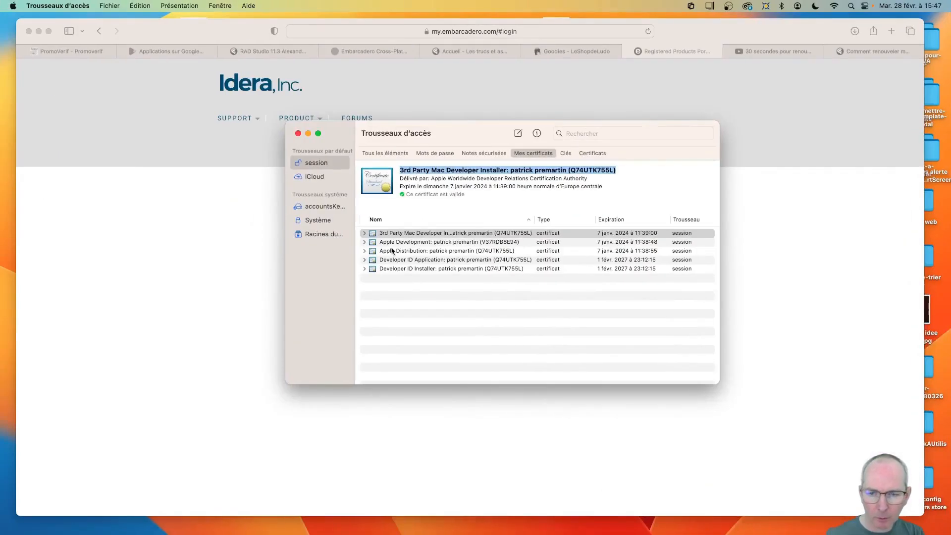
{"action": "left_click", "coordinate": [440, 260]}
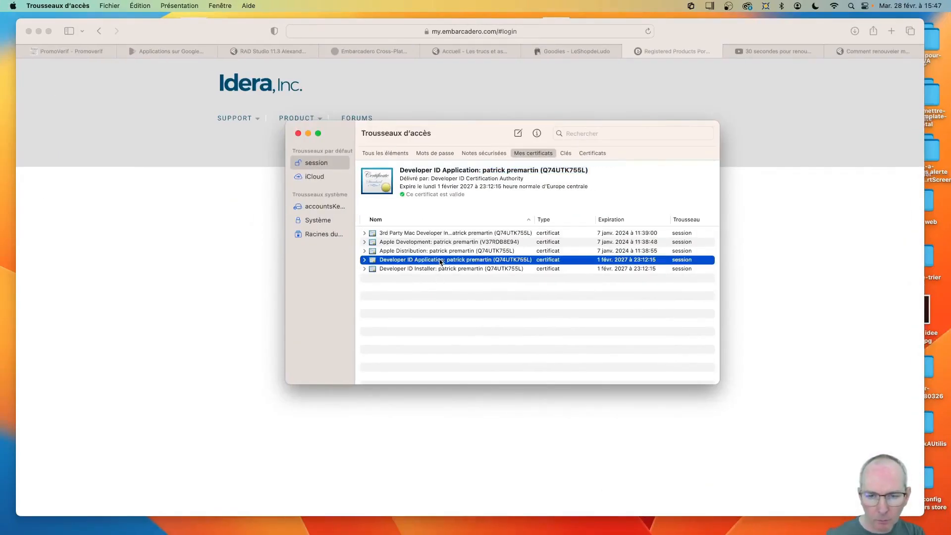
{"action": "key", "text": "super+Tab"}
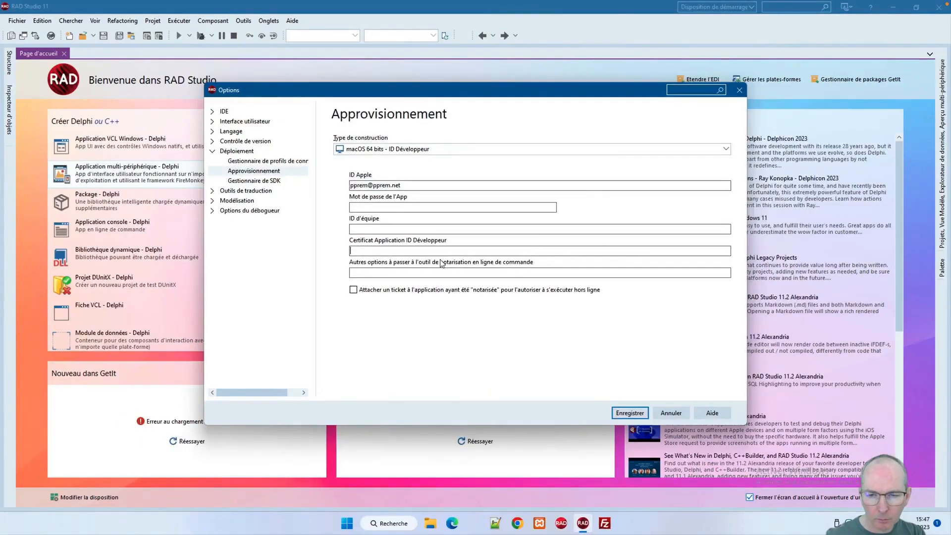
{"action": "key", "text": "super+Tab"}
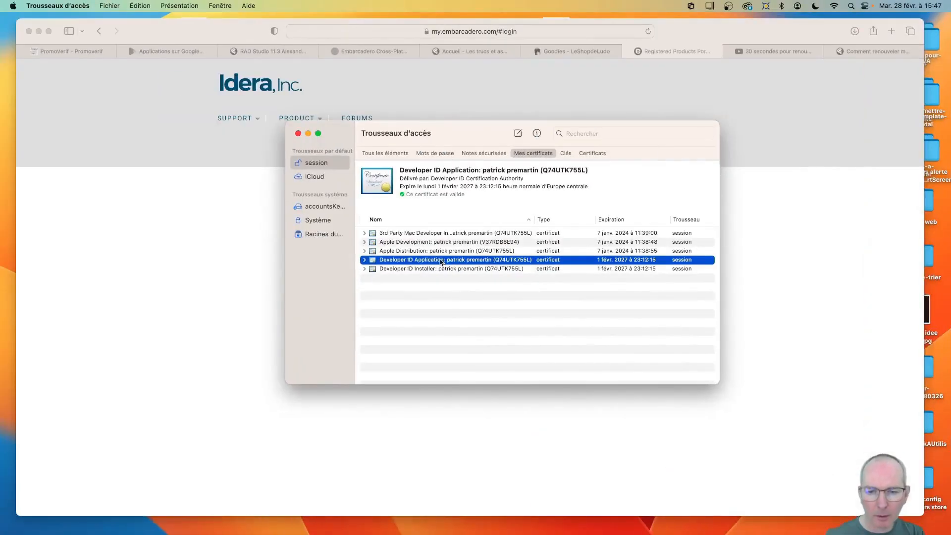
{"action": "left_click_drag", "start_coordinate": [589, 171], "coordinate": [402, 171]}
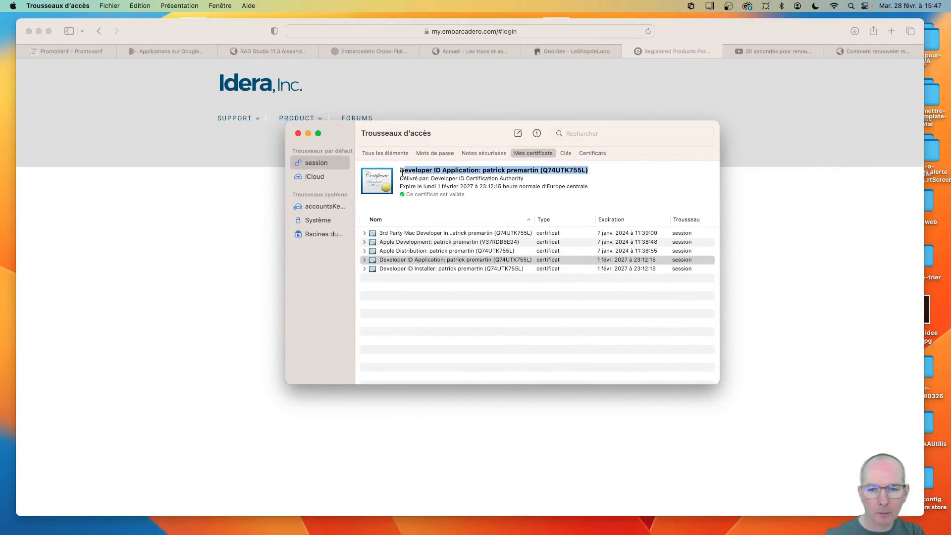
{"action": "right_click", "coordinate": [513, 171]}
{"action": "left_click", "coordinate": [532, 228]}
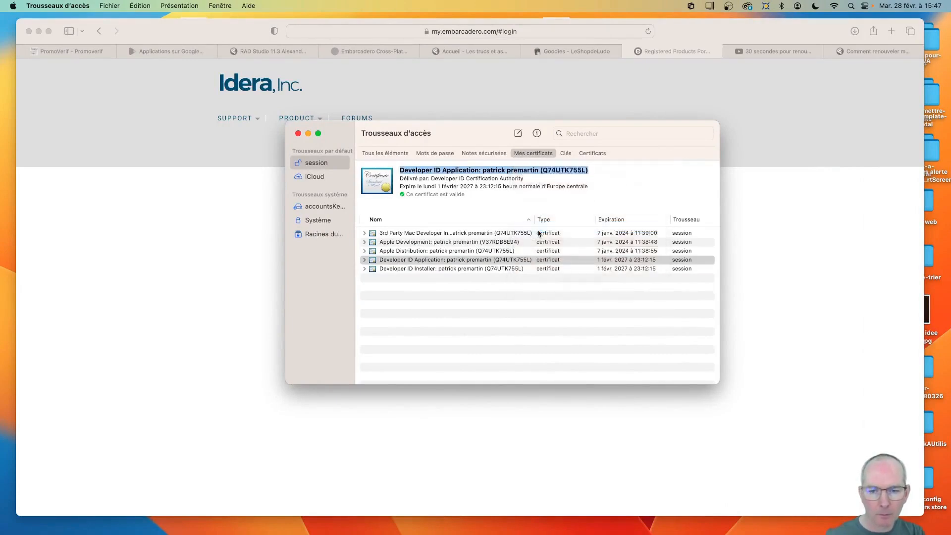
- In RAD Studio, paste the copied name as the Certificat Application ID Développeur and enable attaching a ticket to the notarized application for offline running
{"action": "key", "text": "super+Tab"}
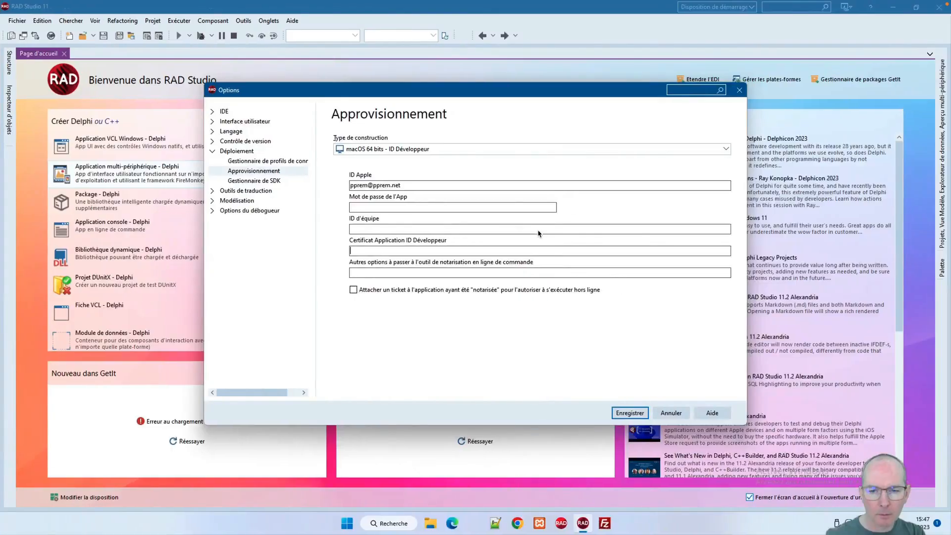
{"action": "right_click", "coordinate": [407, 251]}
{"action": "left_click", "coordinate": [457, 296]}
{"action": "left_click", "coordinate": [371, 292]}
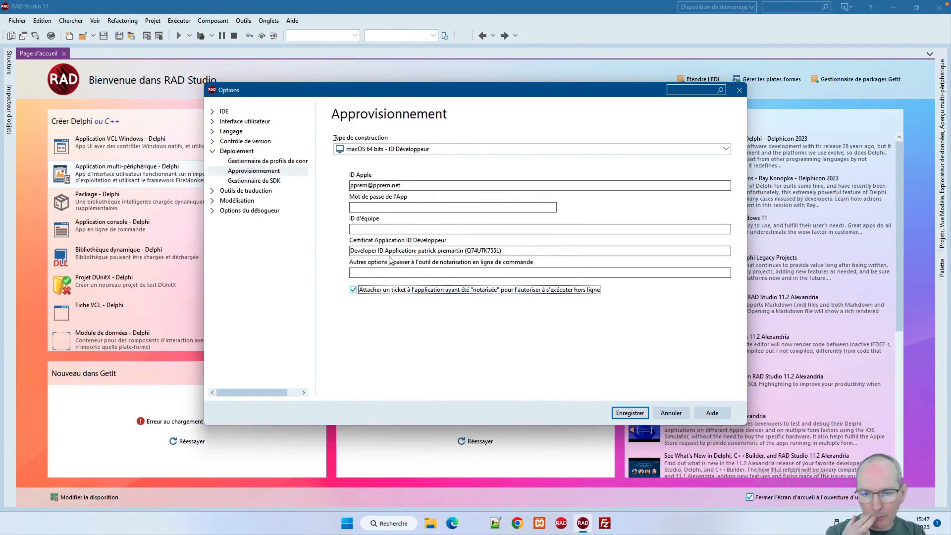
{"action": "left_click", "coordinate": [391, 228]}
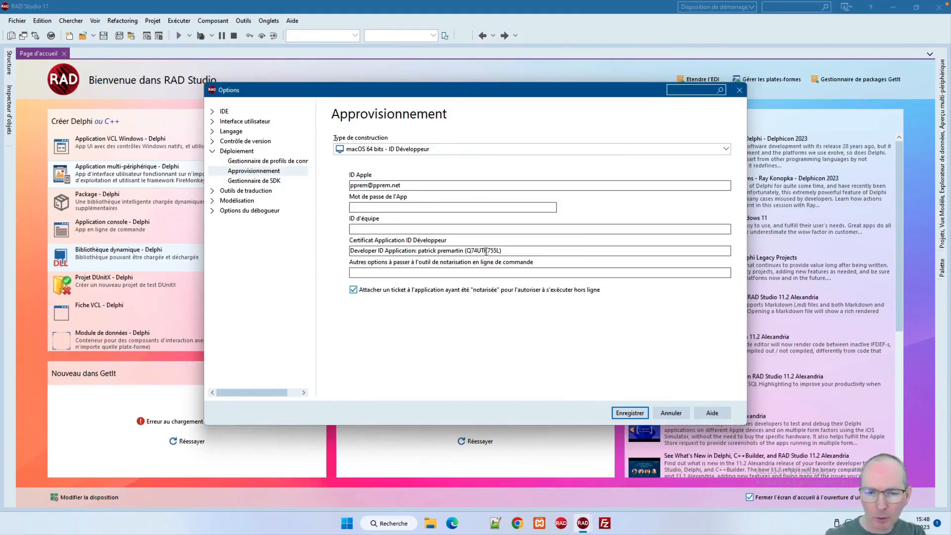
- Switch to Safari and open the appleid.apple.com site in a new tab
{"action": "key", "text": "ctrl+Left"}
{"action": "left_click", "coordinate": [201, 329]}
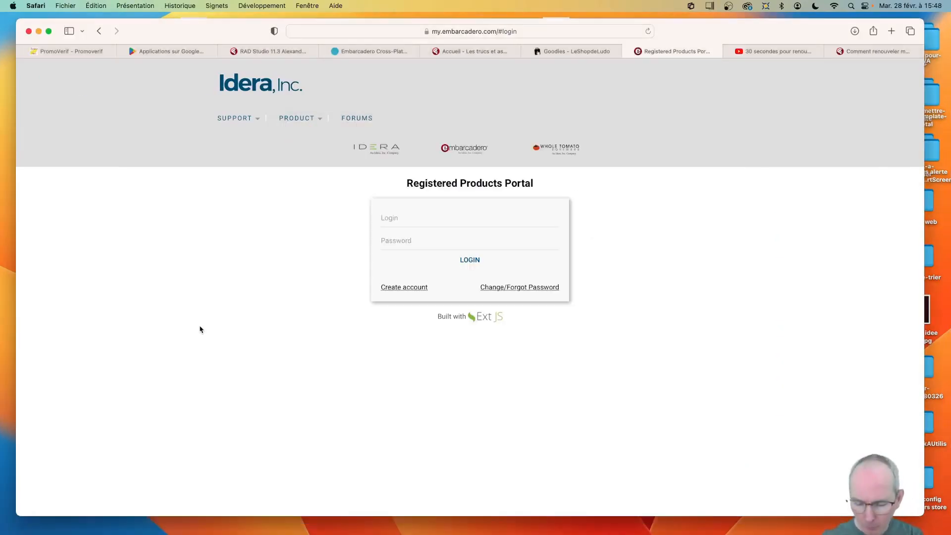
{"action": "key", "text": "super+t"}
{"action": "type", "text": "de"}
{"action": "key", "text": "BackSpace"}
{"action": "key", "text": "BackSpace"}
{"action": "key", "text": "BackSpace"}
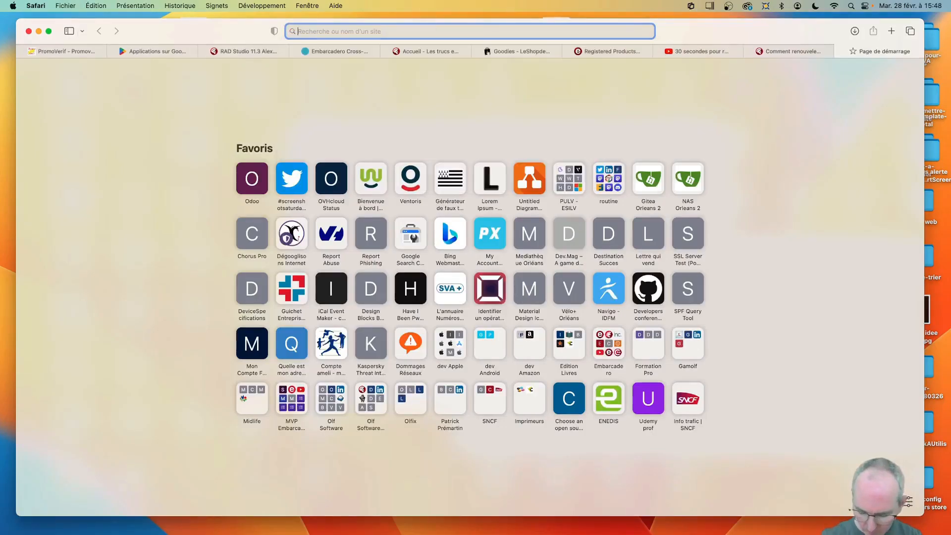
{"action": "type", "text": "appleid"}
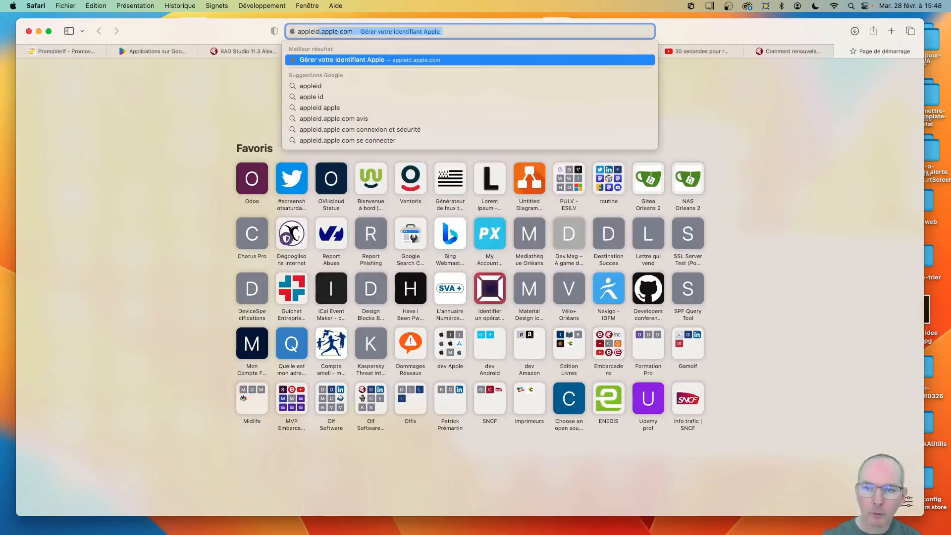
{"action": "key", "text": "Return"}
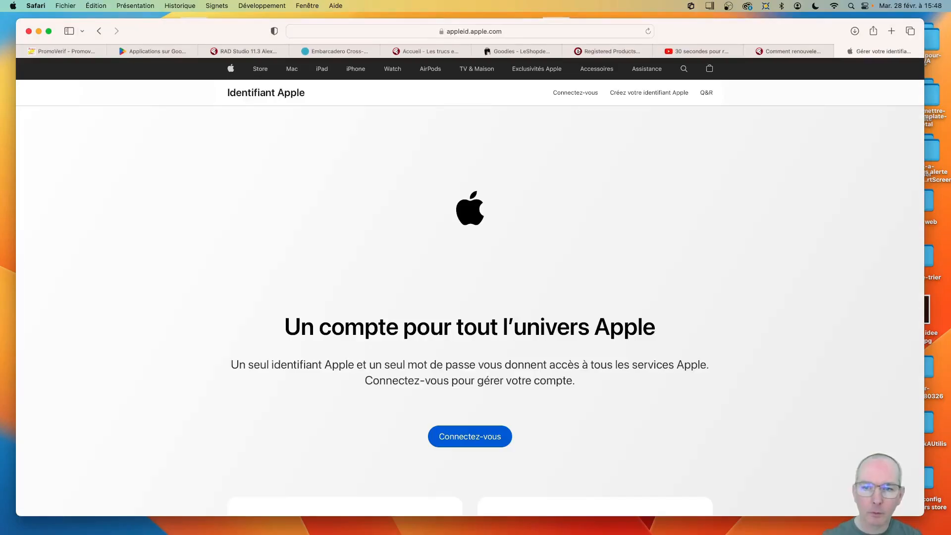
- Sign in to the proposed Apple account with its password and open the list of app-specific passwords (Mots de passe pour applications)
{"action": "left_click", "coordinate": [571, 93]}
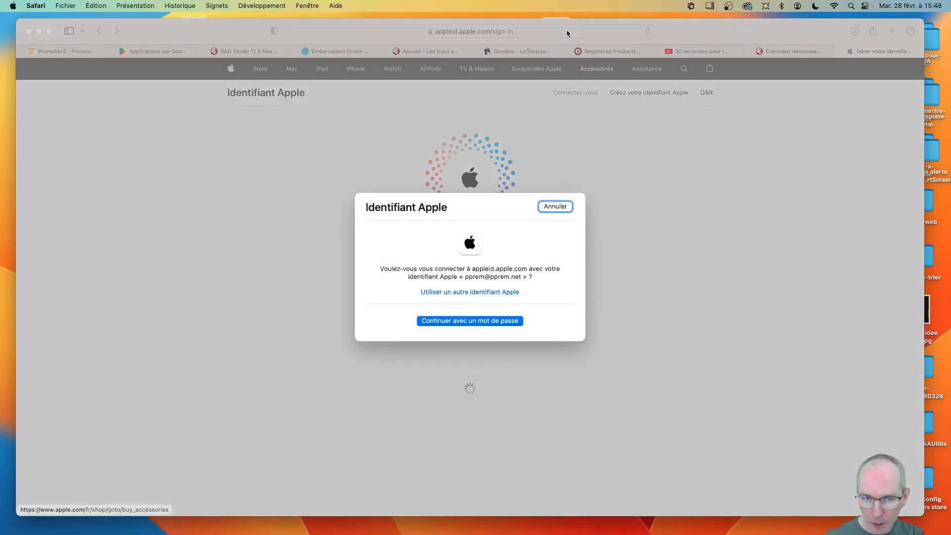
{"action": "left_click", "coordinate": [489, 321]}
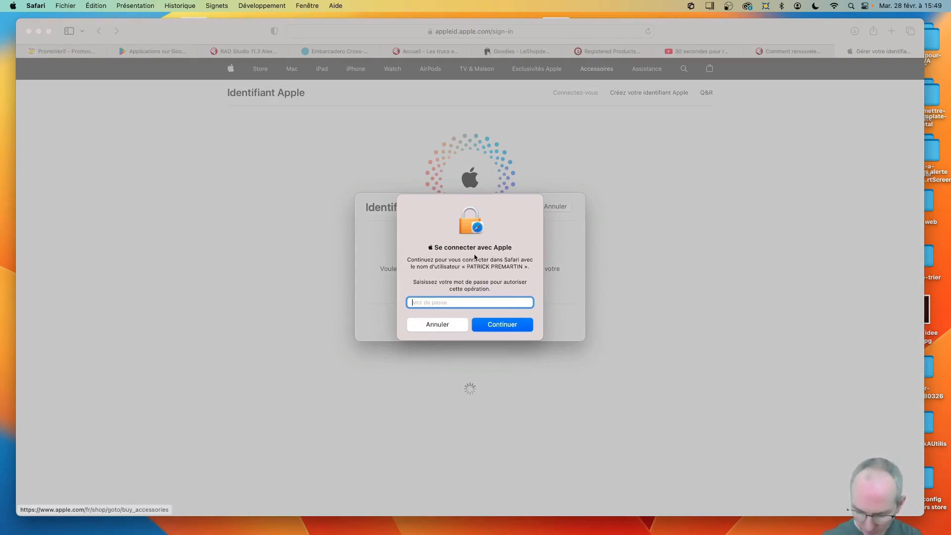
{"action": "type", "text": "•••••••••••"}
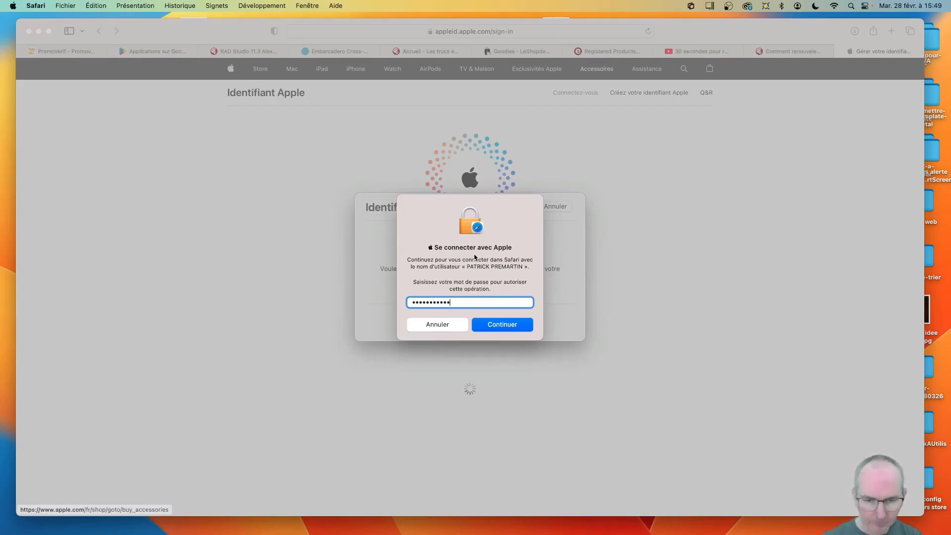
{"action": "key", "text": "Return"}
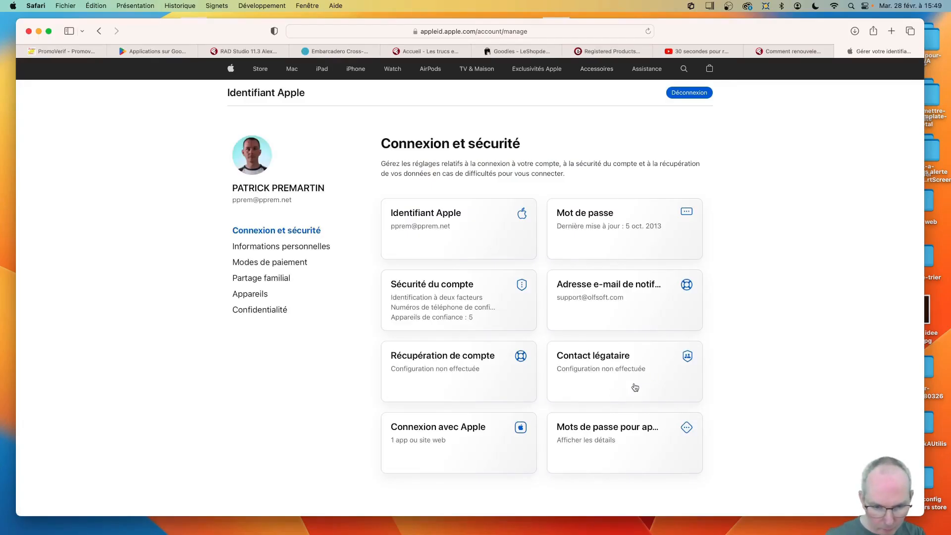
{"action": "left_click", "coordinate": [591, 433]}
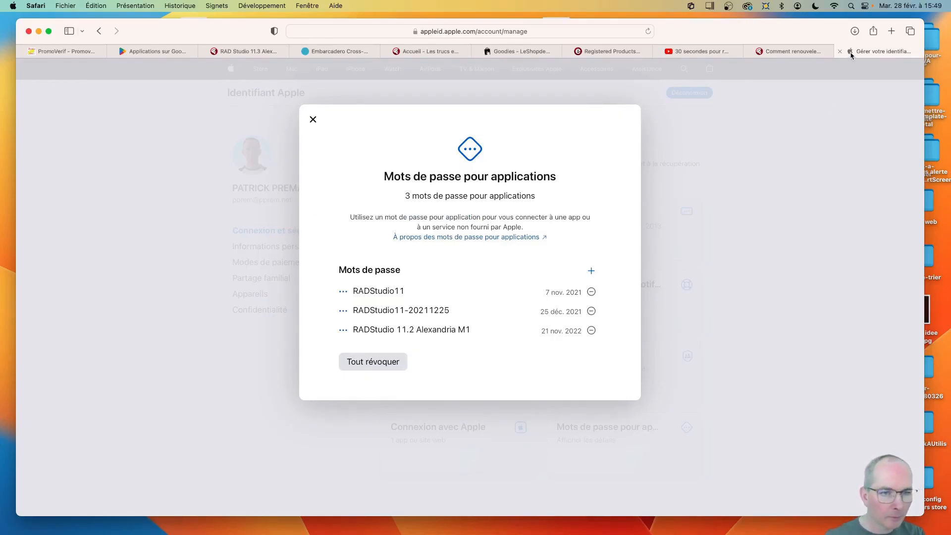
{"action": "left_click", "coordinate": [574, 29]}
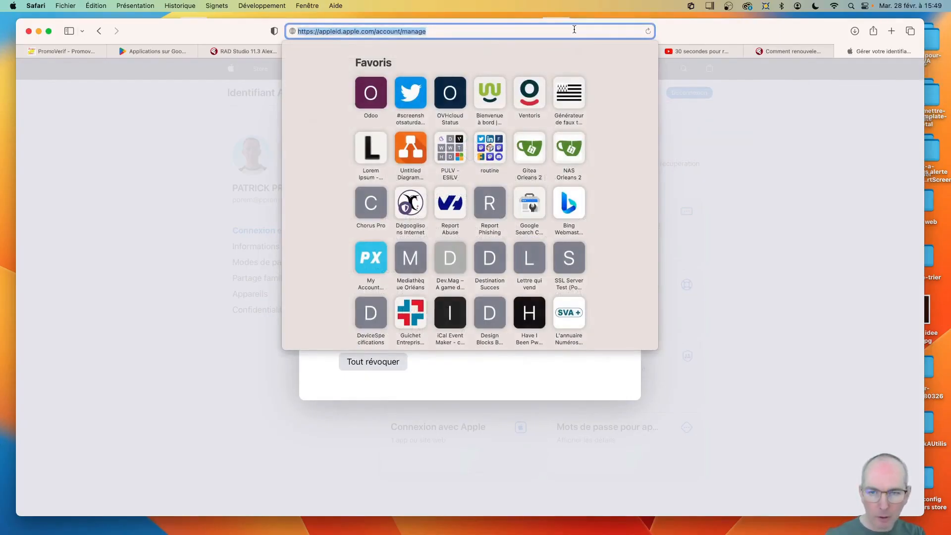
{"action": "key", "text": "BackSpace"}
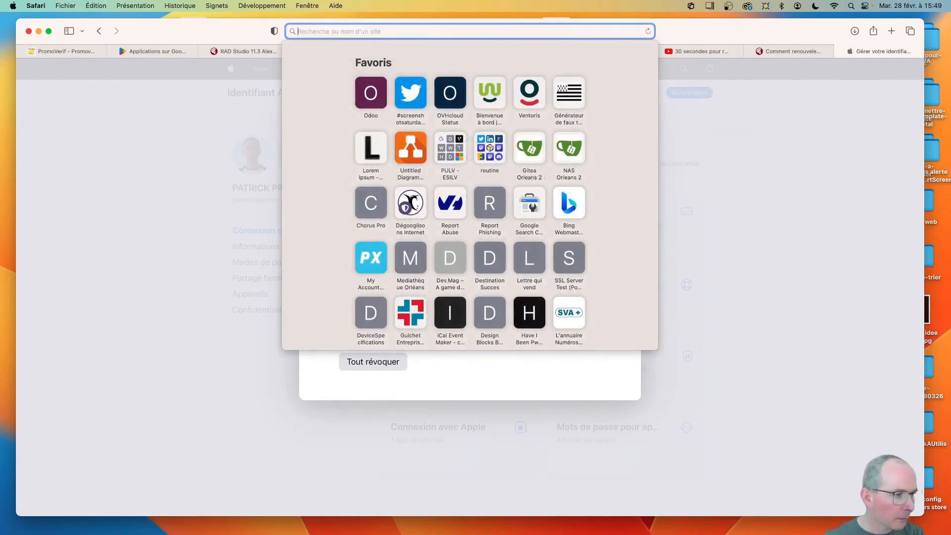
{"action": "key", "text": "super+Tab"}
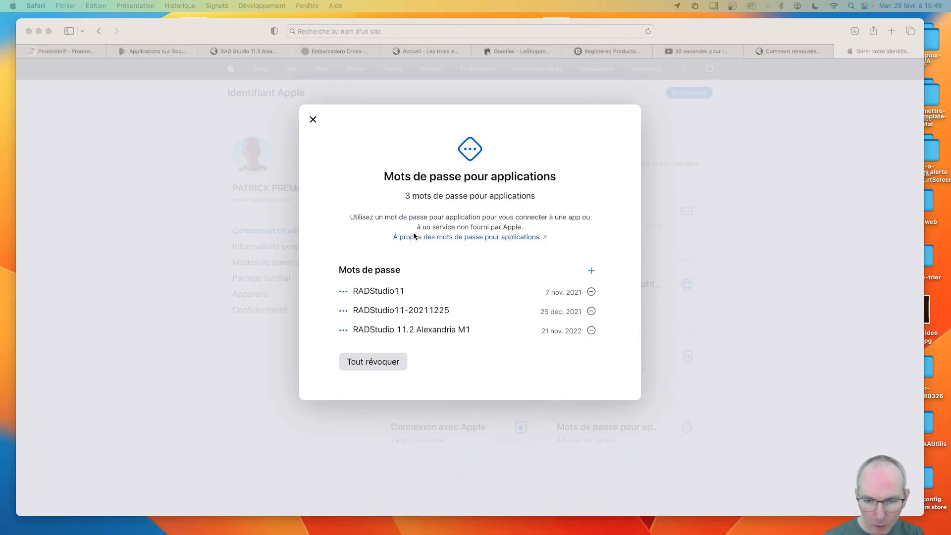
{"action": "left_click", "coordinate": [792, 33]}
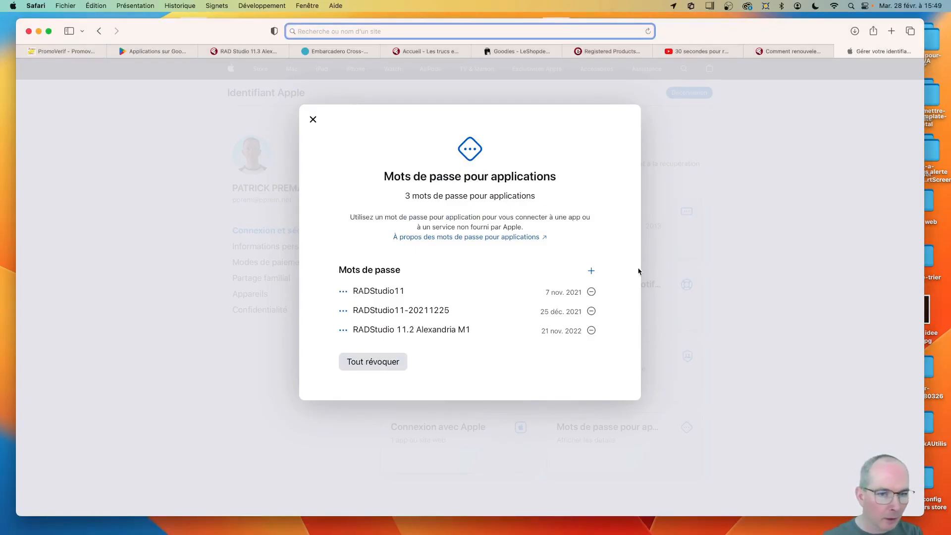
- Generate a new app-specific password named RADStudio11_3-Travail and confirm it with the Apple account password
{"action": "left_click", "coordinate": [591, 270]}
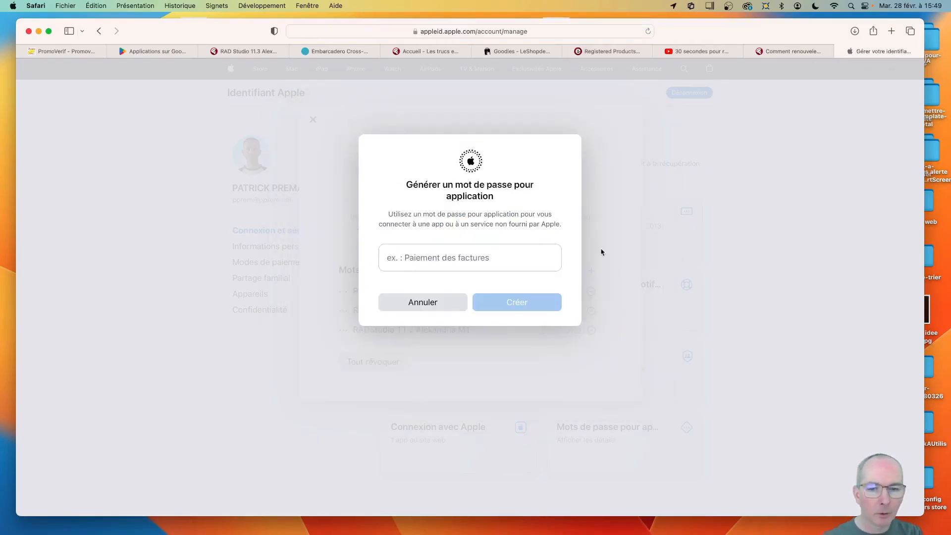
{"action": "left_click", "coordinate": [522, 260]}
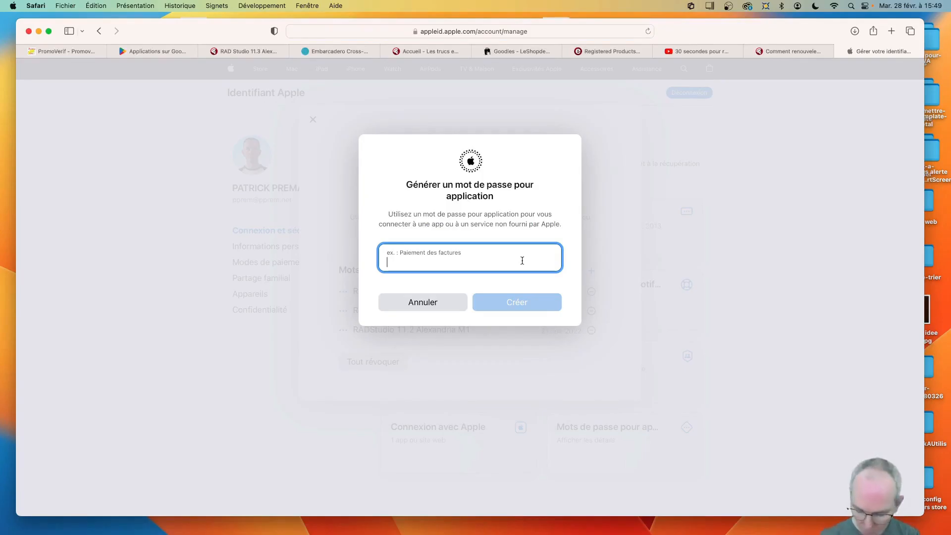
{"action": "type", "text": "RADStudio11_3"}
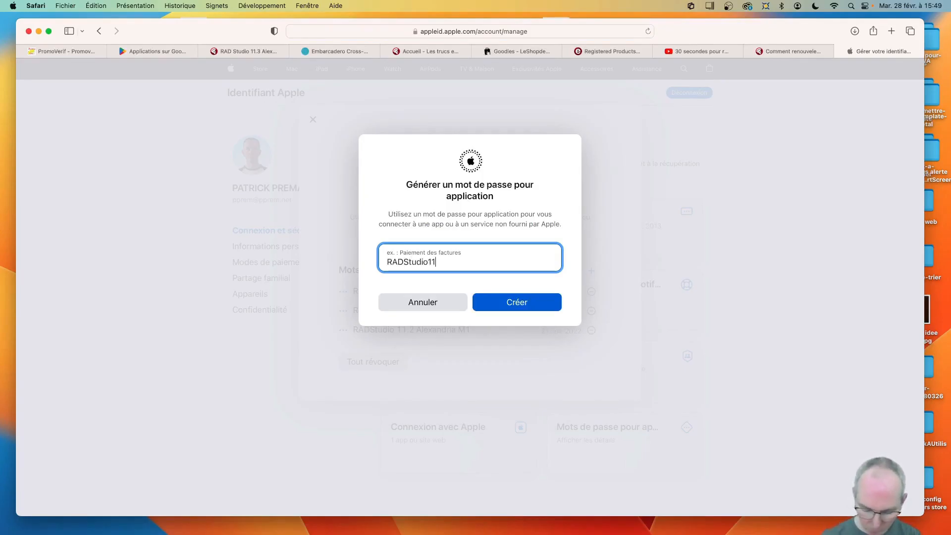
{"action": "type", "text": "-Travail"}
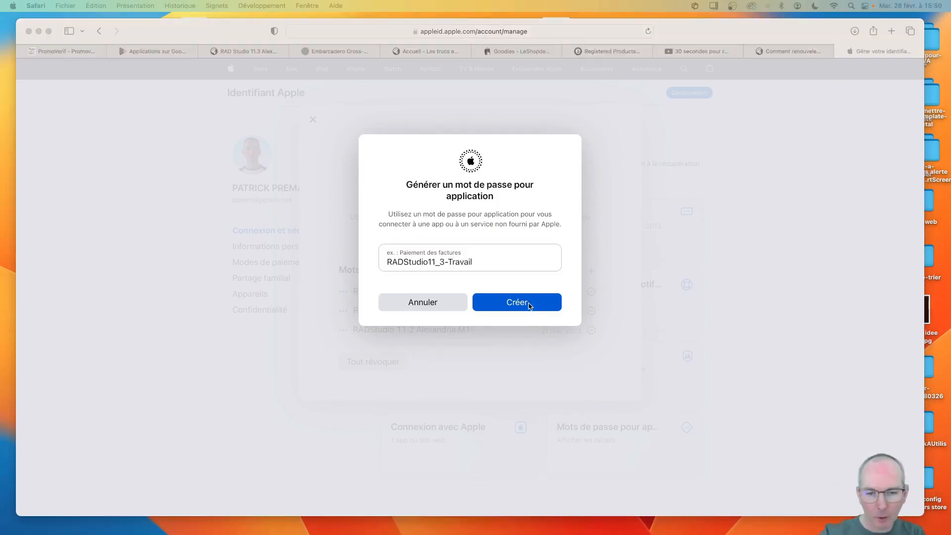
{"action": "left_click", "coordinate": [529, 305]}
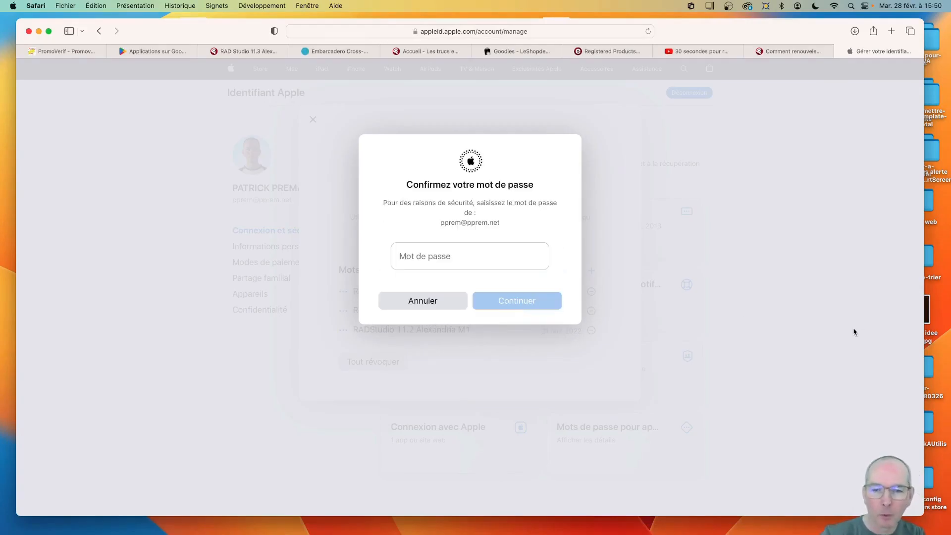
{"action": "left_click", "coordinate": [442, 260]}
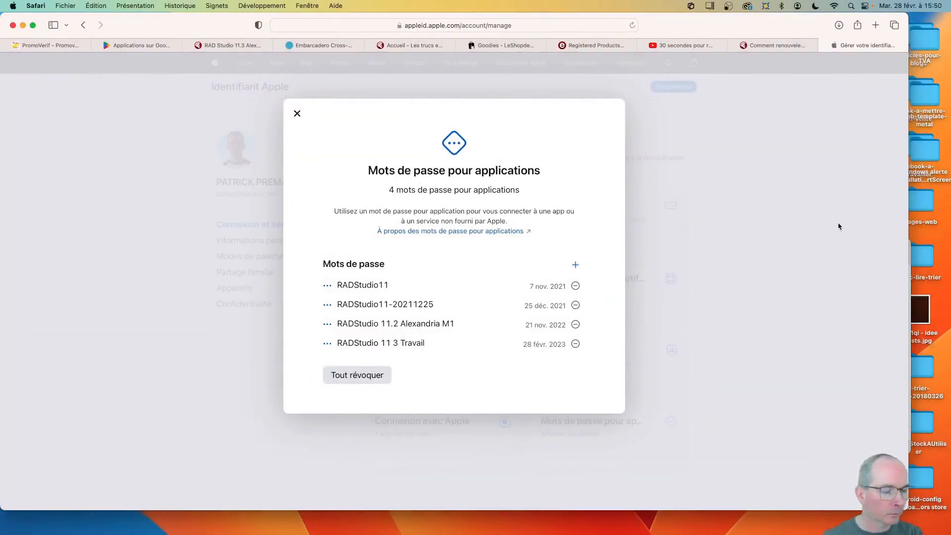
- Switch to RAD Studio, paste the app-specific password as the Mot de passe de l'App for macOS 64 bits - ID Développeur, and save the options
{"action": "key", "text": "ctrl+Right"}
{"action": "left_click", "coordinate": [497, 208]}
{"action": "right_click", "coordinate": [497, 208]}
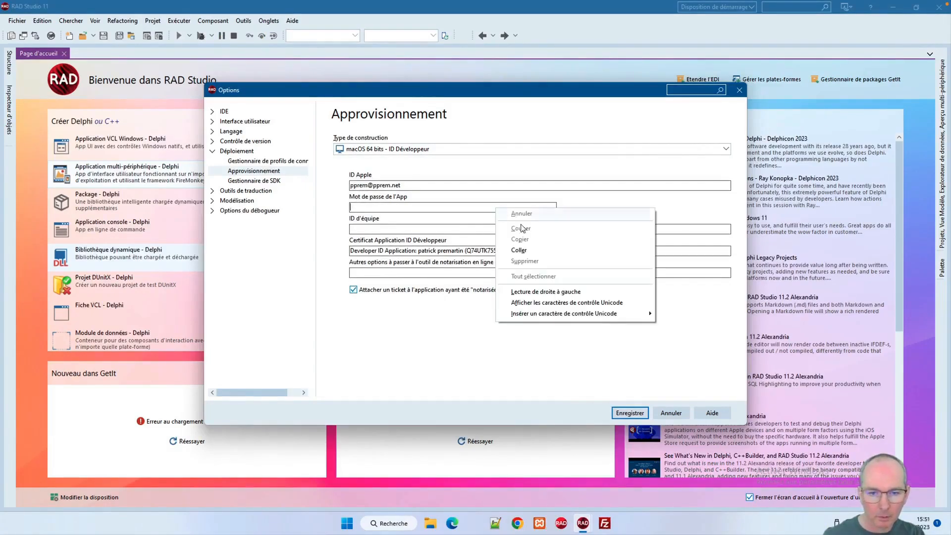
{"action": "left_click", "coordinate": [530, 252]}
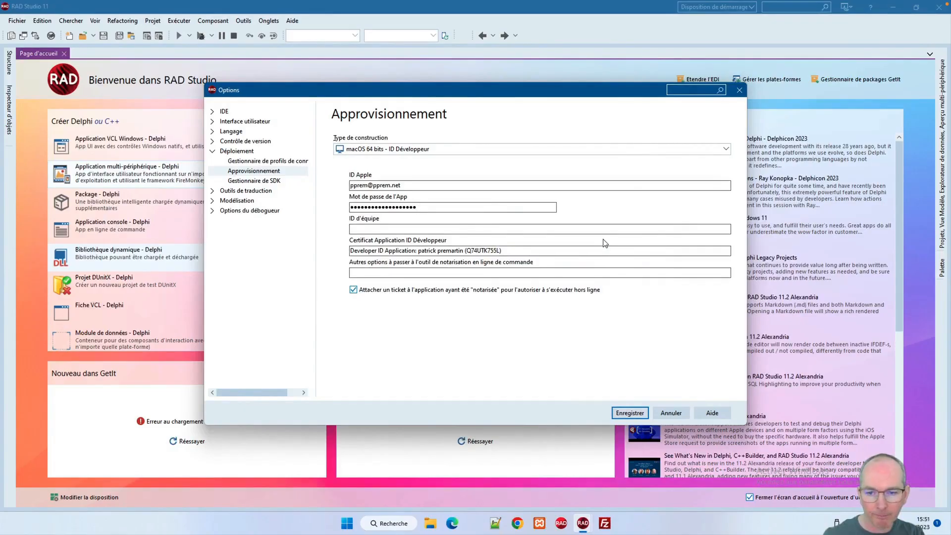
{"action": "key", "text": "Tab"}
{"action": "key", "text": "Tab"}
{"action": "key", "text": "Tab"}
{"action": "left_click", "coordinate": [629, 413]}
- Reopen the provisioning options and check the stored settings of the macOS 64 bits - ID Développeur build type
{"action": "left_click", "coordinate": [153, 21]}
{"action": "left_click", "coordinate": [243, 21]}
{"action": "left_click", "coordinate": [243, 20]}
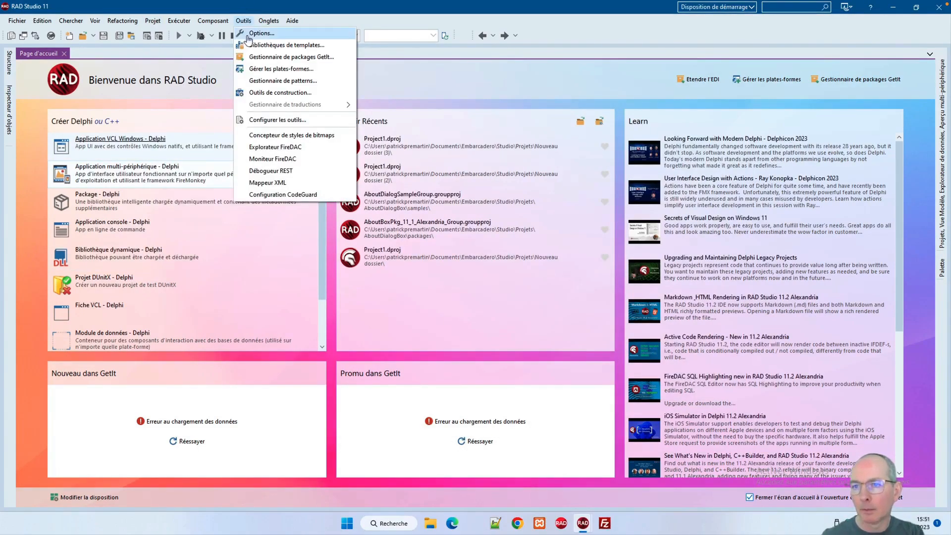
{"action": "left_click", "coordinate": [248, 35]}
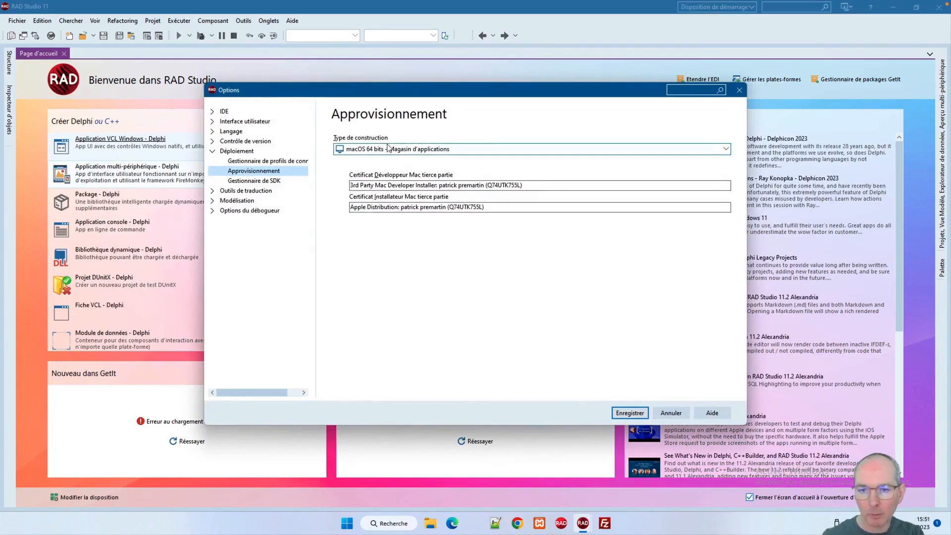
{"action": "left_click", "coordinate": [389, 149]}
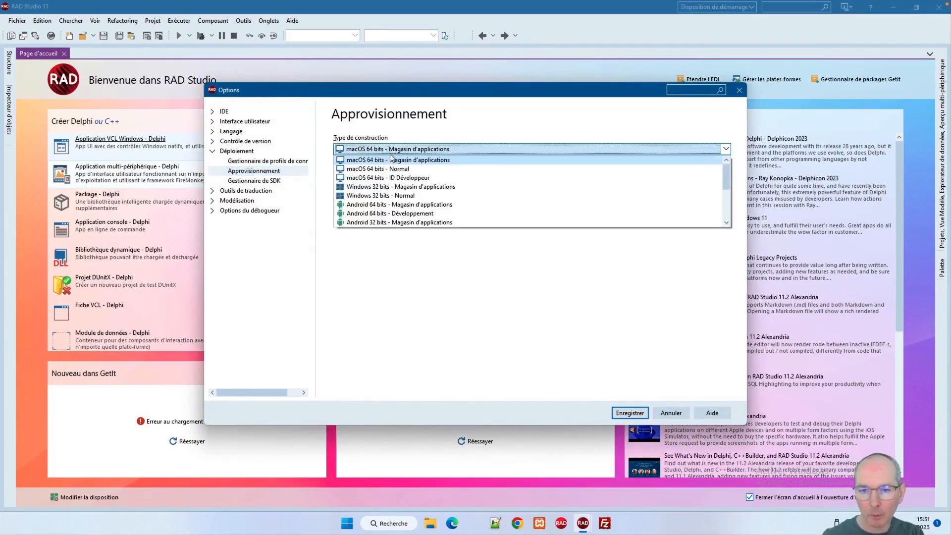
{"action": "left_click", "coordinate": [420, 178]}
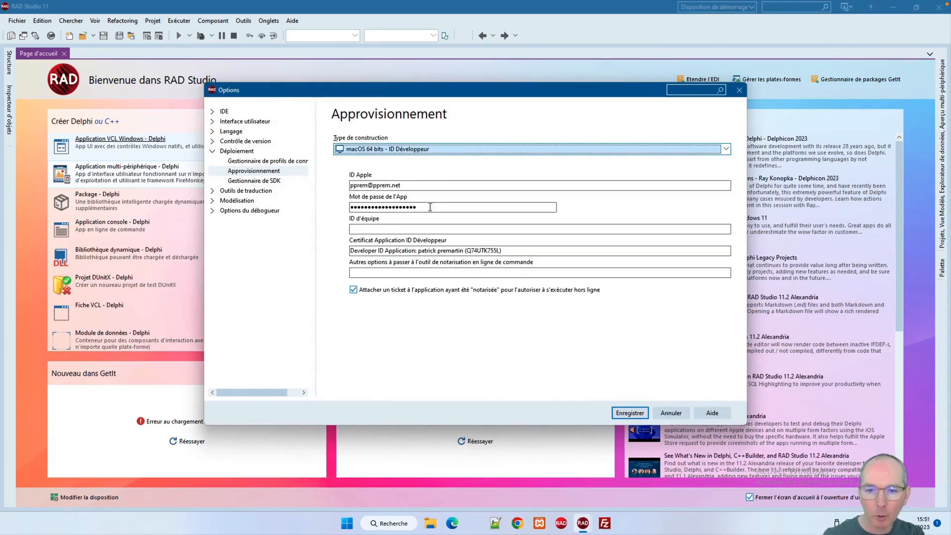
- For macOS ARM 64 bits - ID Développeur, enter the Apple ID e-mail, paste the app-specific password as the Mot de passe de l'App, and save
{"action": "left_click", "coordinate": [434, 150]}
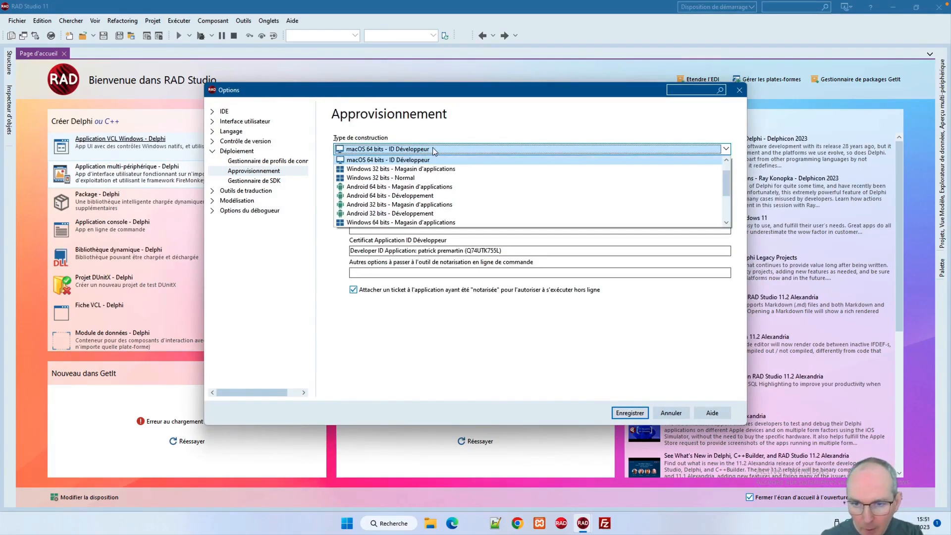
{"action": "scroll", "coordinate": [451, 214], "scroll_direction": "down", "scroll_amount": 2}
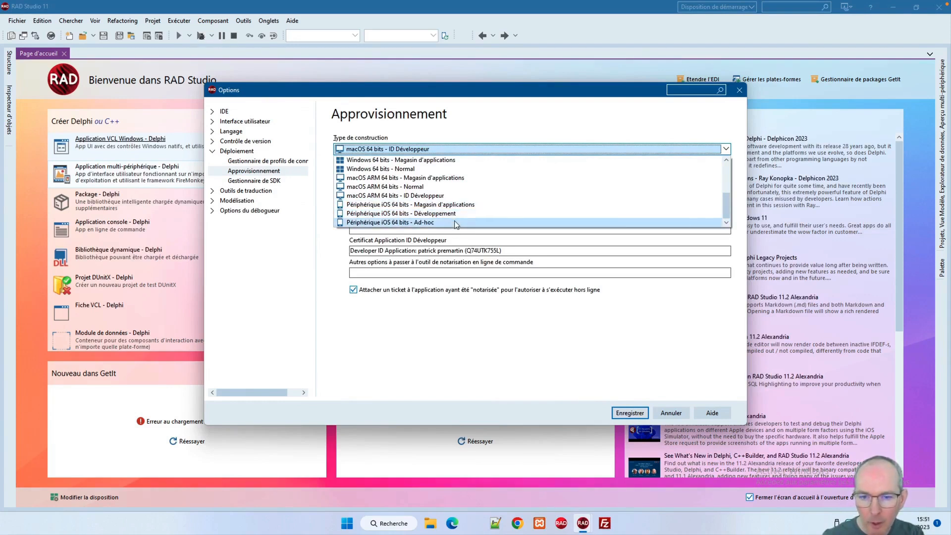
{"action": "left_click", "coordinate": [454, 196]}
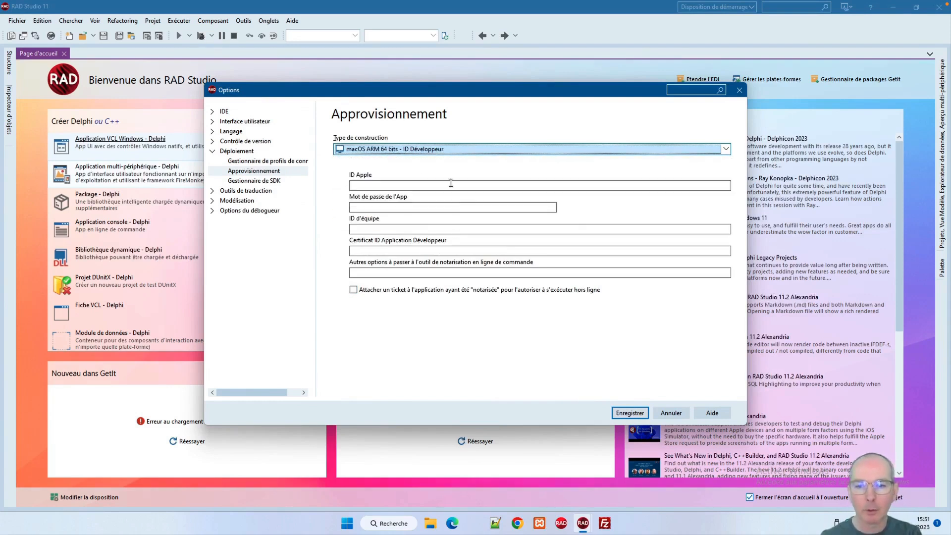
{"action": "left_click", "coordinate": [450, 185]}
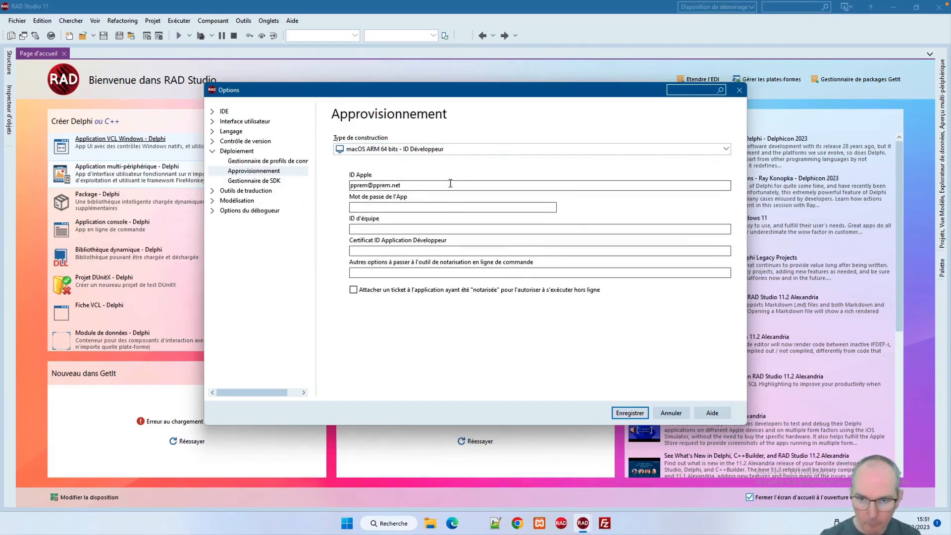
{"action": "key", "text": "Tab"}
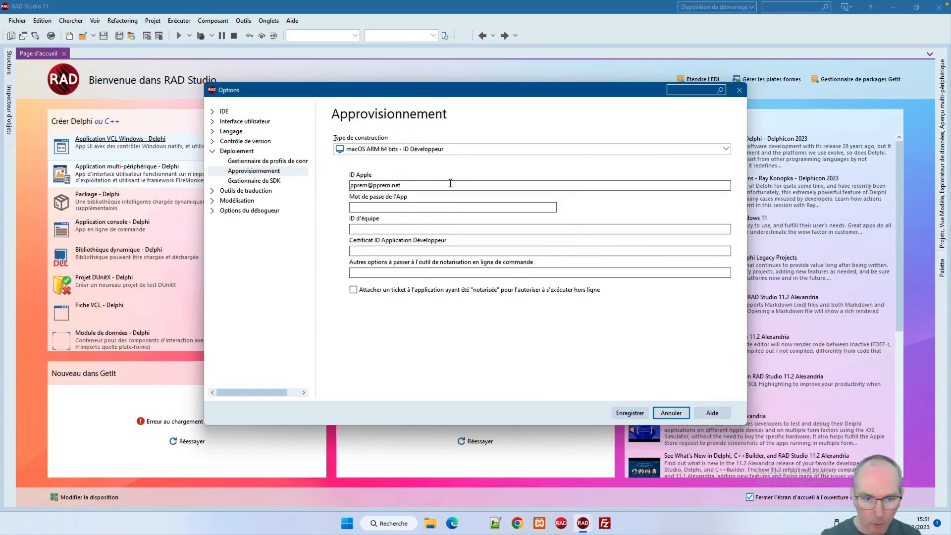
{"action": "left_click", "coordinate": [407, 207]}
{"action": "key", "text": "ctrl+v"}
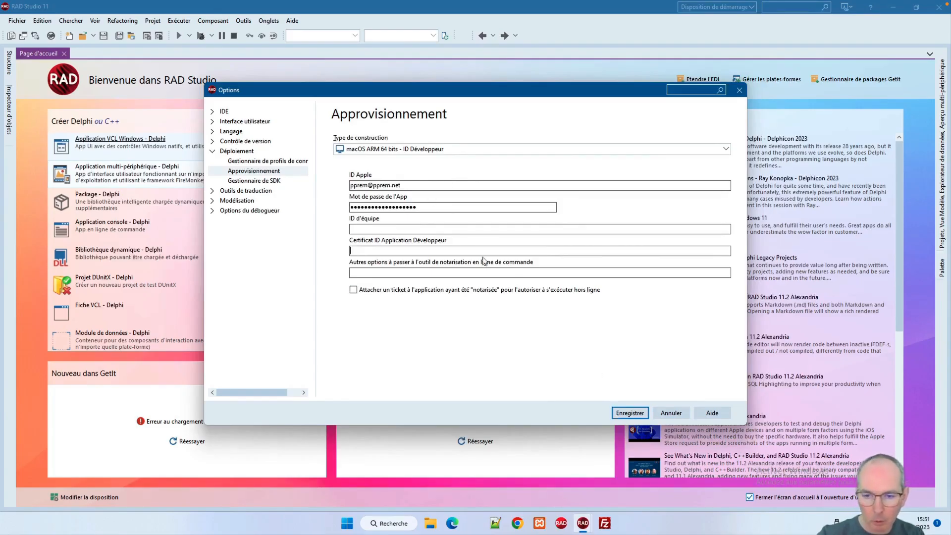
{"action": "left_click", "coordinate": [630, 413]}
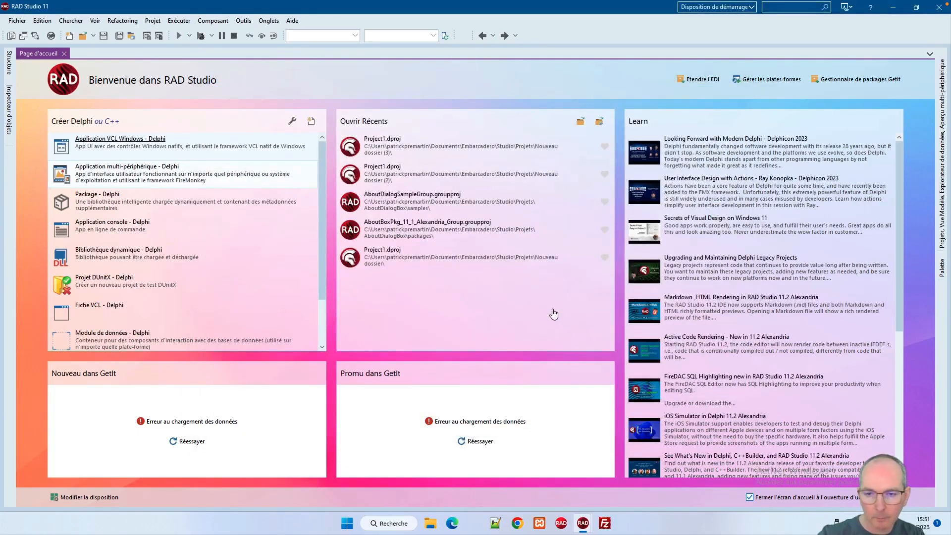
- Reopen the provisioning options and review the macOS 64 bits settings for ID Développeur and Normal
{"action": "left_click", "coordinate": [245, 20]}
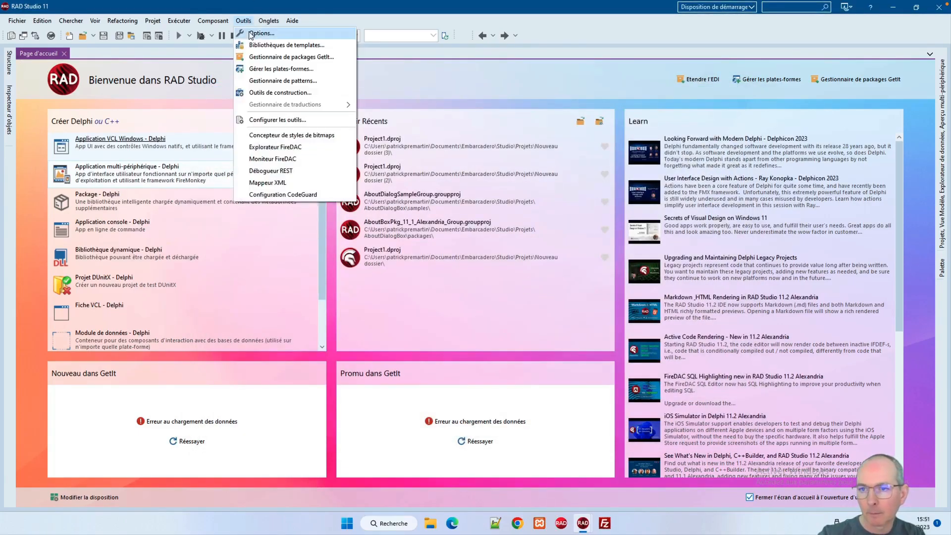
{"action": "left_click", "coordinate": [257, 31]}
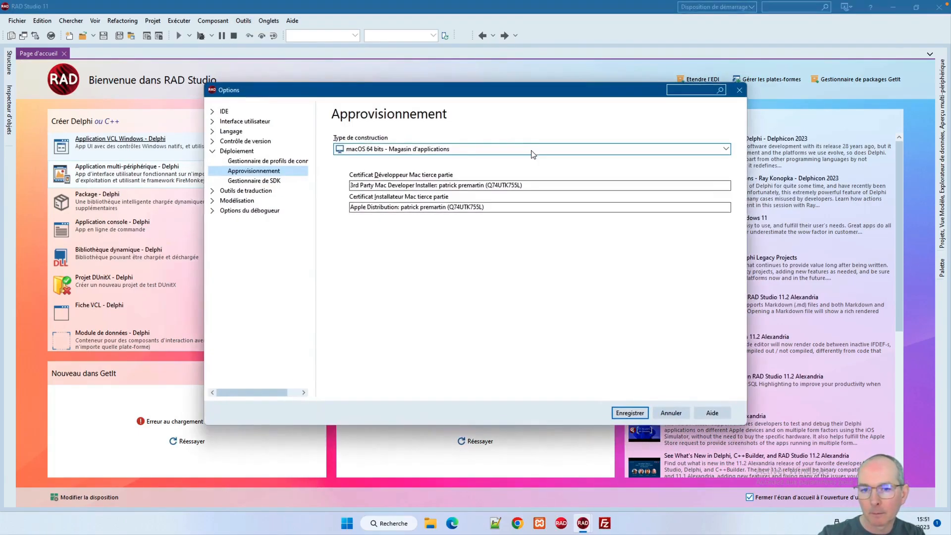
{"action": "left_click", "coordinate": [458, 149]}
{"action": "left_click", "coordinate": [456, 178]}
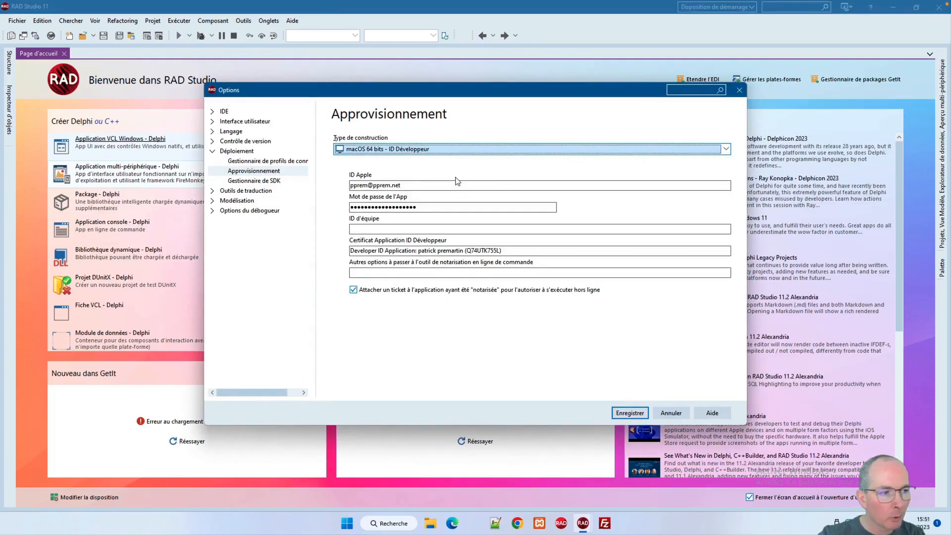
{"action": "left_click", "coordinate": [426, 149]}
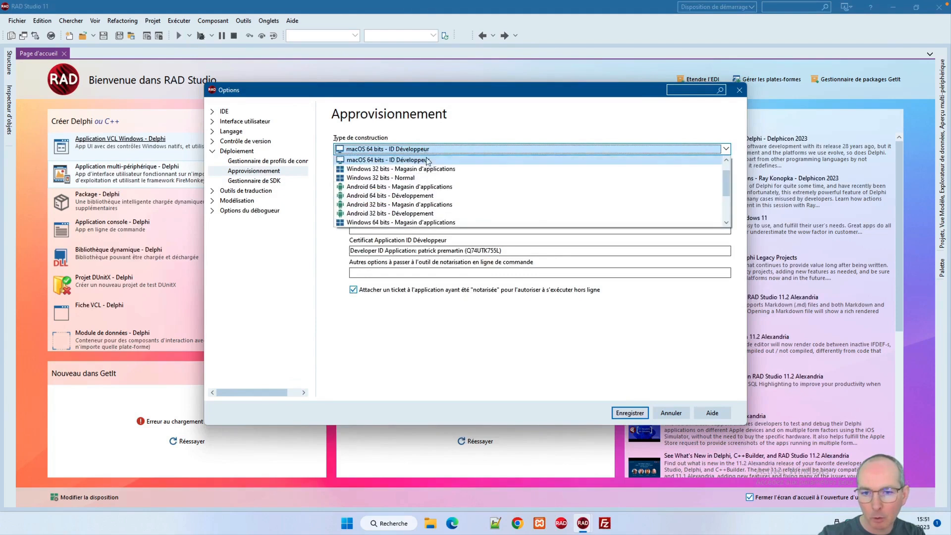
{"action": "scroll", "coordinate": [430, 175], "scroll_direction": "up", "scroll_amount": 1}
{"action": "scroll", "coordinate": [430, 175], "scroll_direction": "up", "scroll_amount": 1}
{"action": "left_click", "coordinate": [430, 174]}
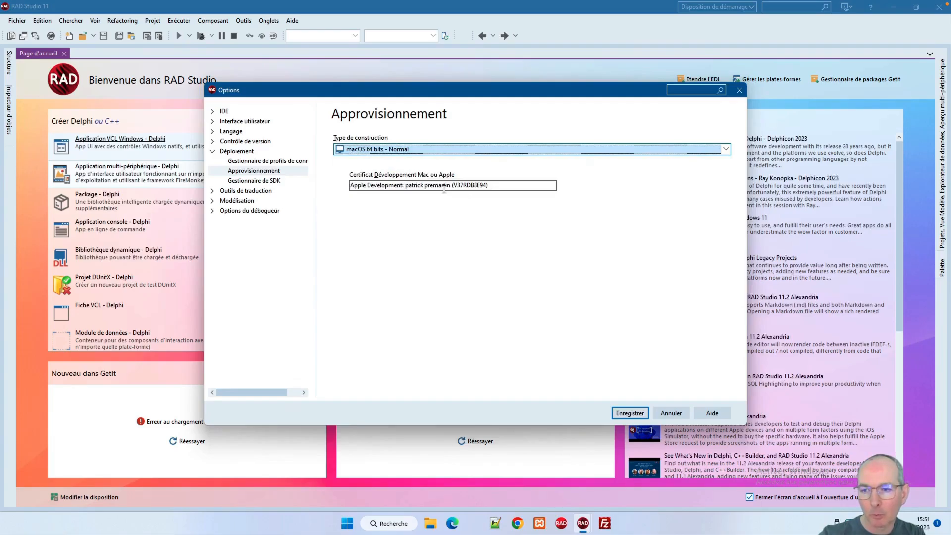
- Return to the macOS 64 bits - ID Développeur build type and save the provisioning options
{"action": "left_click", "coordinate": [441, 149]}
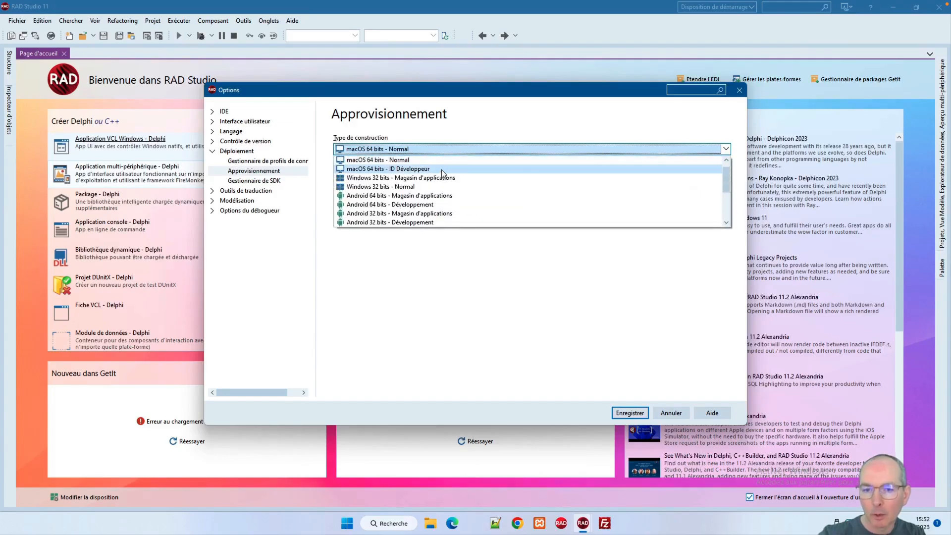
{"action": "left_click", "coordinate": [442, 169]}
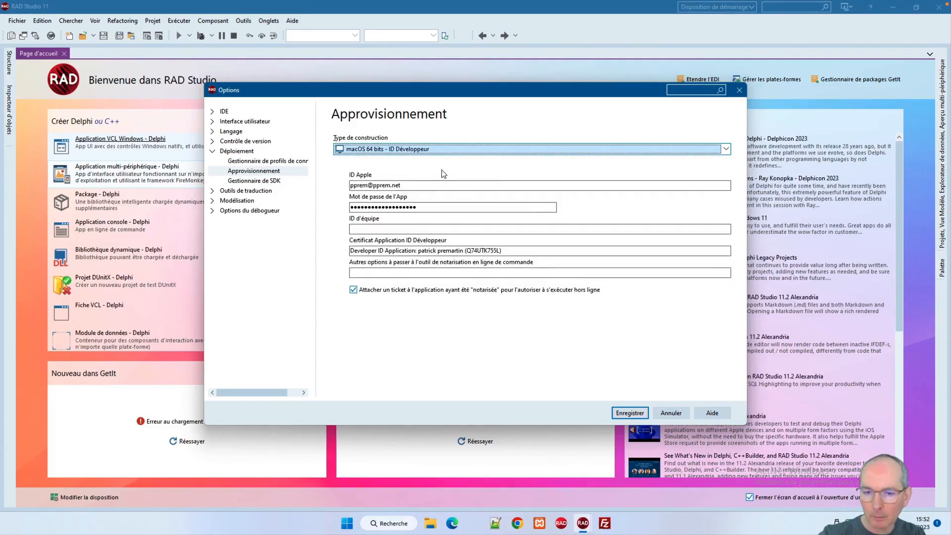
{"action": "left_click", "coordinate": [405, 271]}
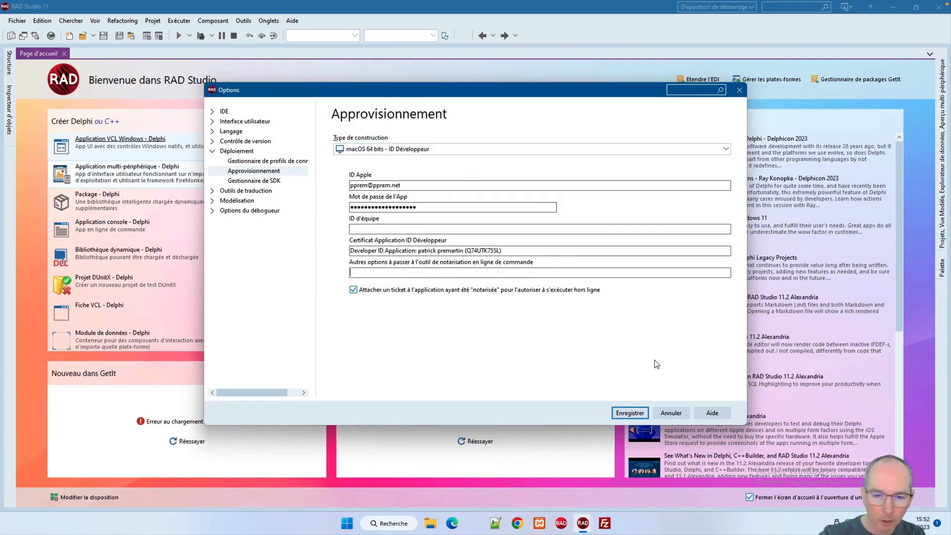
{"action": "left_click", "coordinate": [630, 414]}
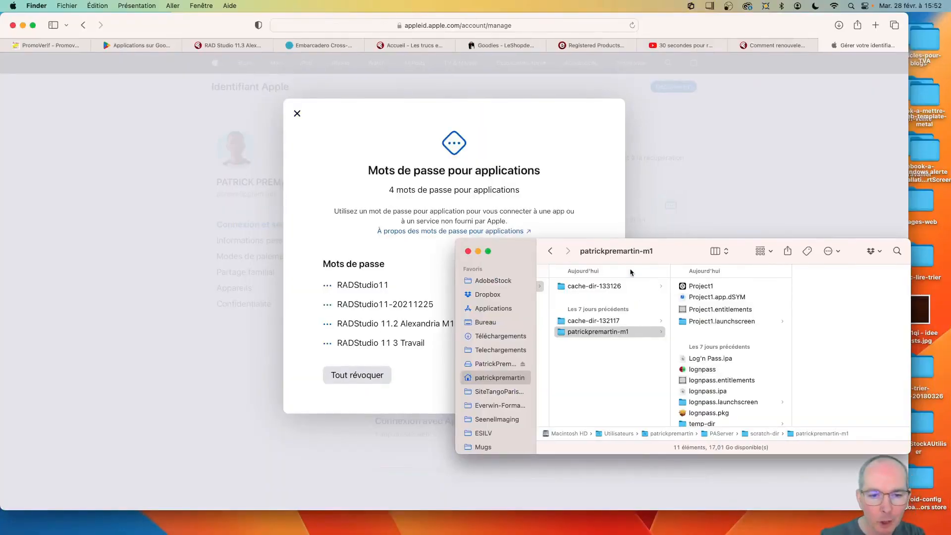
- Back in Safari, close the list of app-specific passwords and sign out of the Apple account
{"action": "left_click", "coordinate": [579, 174]}
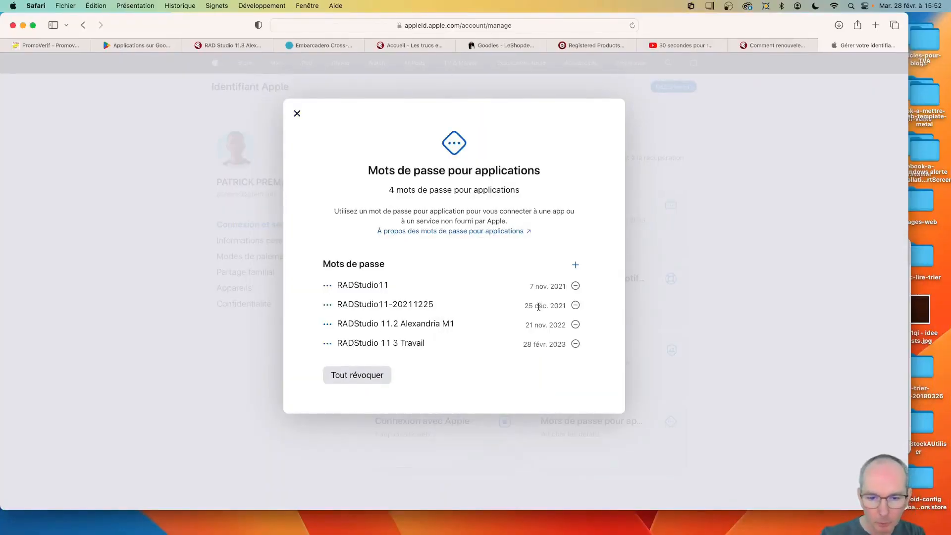
{"action": "left_click", "coordinate": [297, 113]}
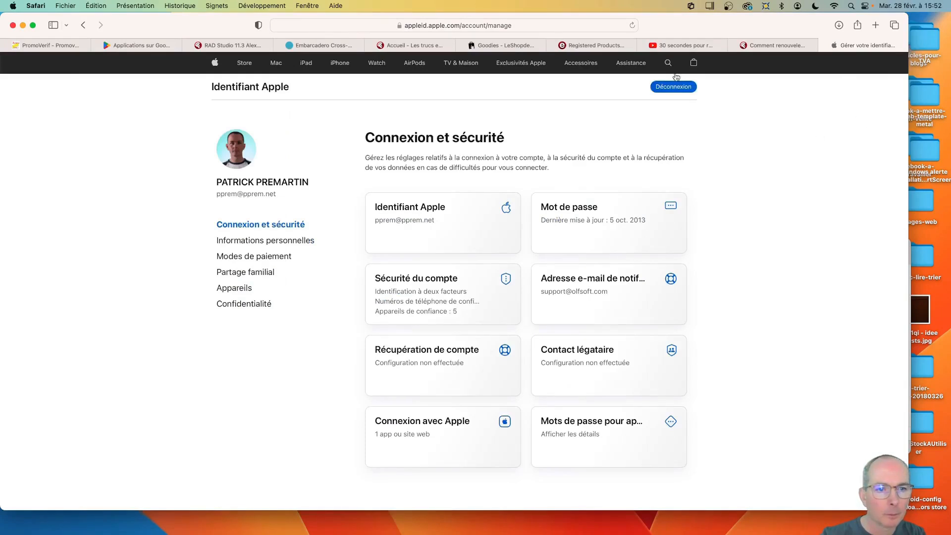
{"action": "left_click", "coordinate": [679, 92]}
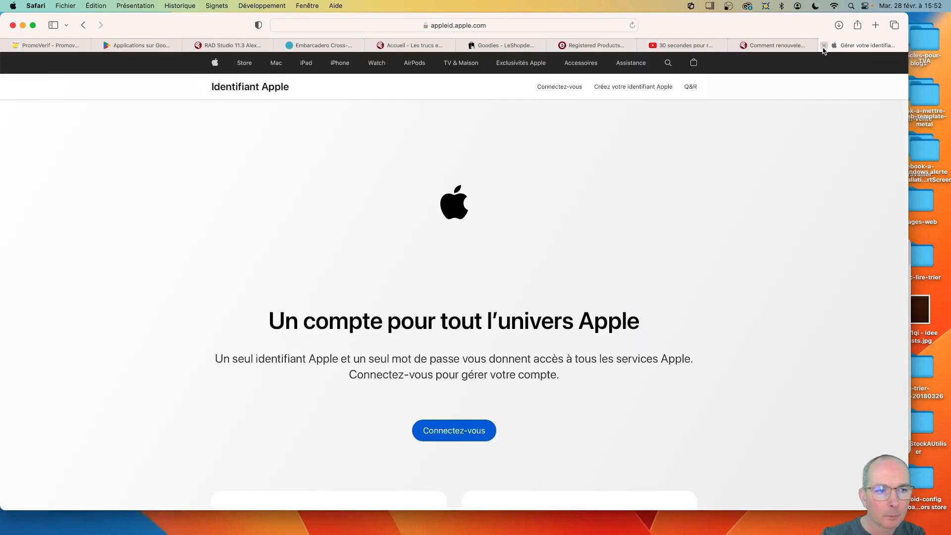
- Close the Apple ID page in Safari and return to the provisioning options in RAD Studio
{"action": "left_click", "coordinate": [824, 46]}
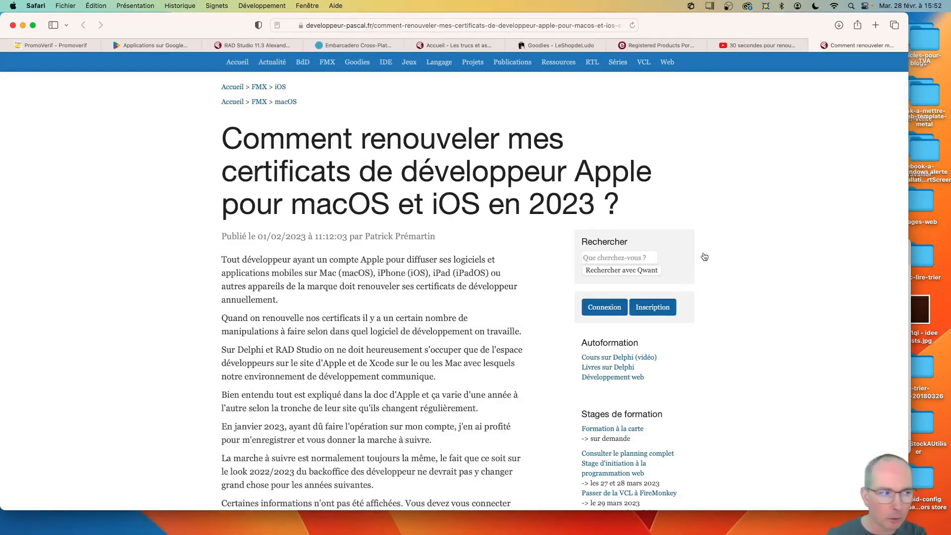
{"action": "key", "text": "super+Tab"}
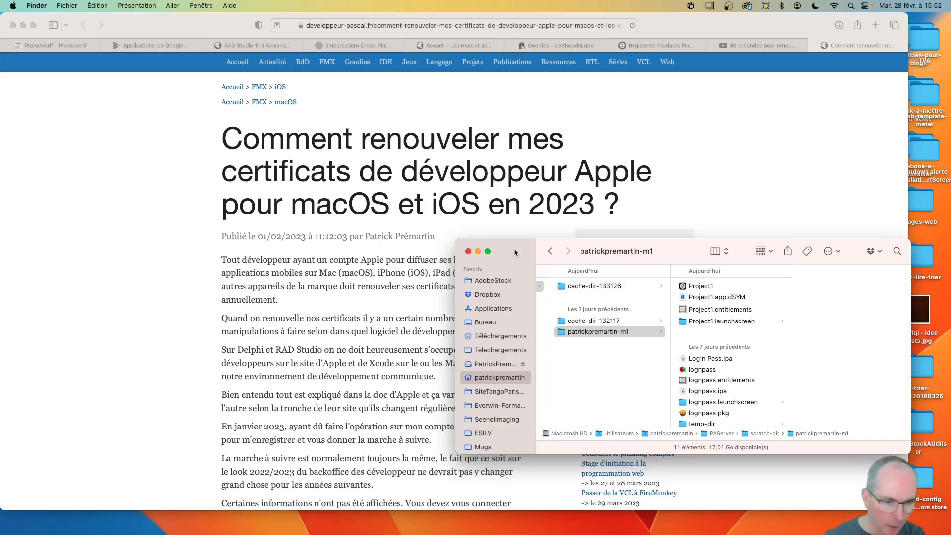
{"action": "left_click_drag", "start_coordinate": [514, 253], "coordinate": [0, 247]}
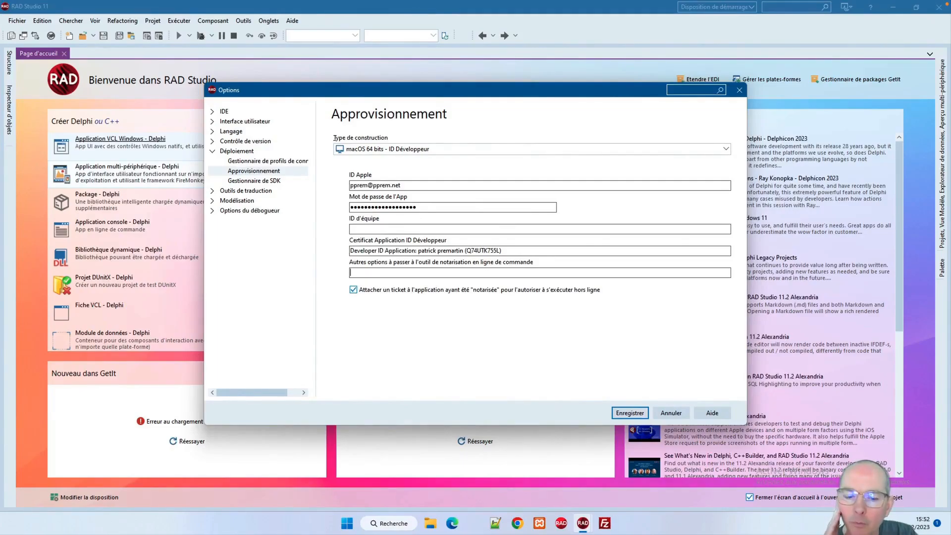
- Start the RADStudio-11_2.pvm virtual machine from Parallels Desktop on the Mac
{"action": "key", "text": "ctrl+Left"}
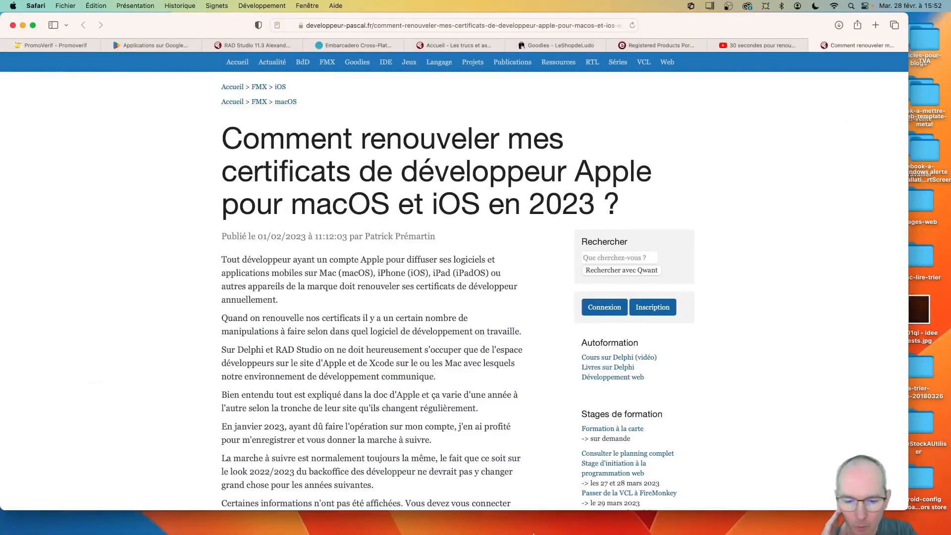
{"action": "mouse_move", "coordinate": [562, 534]}
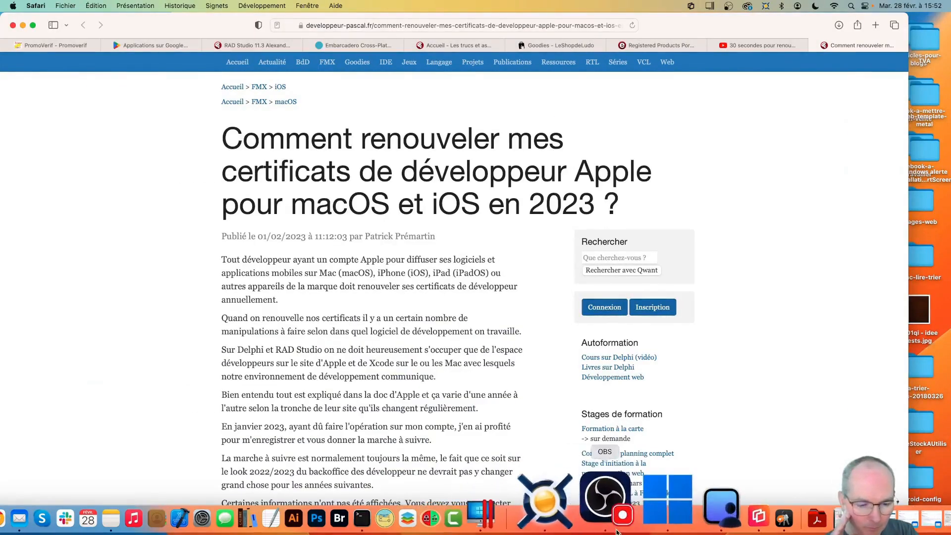
{"action": "right_click", "coordinate": [635, 521]}
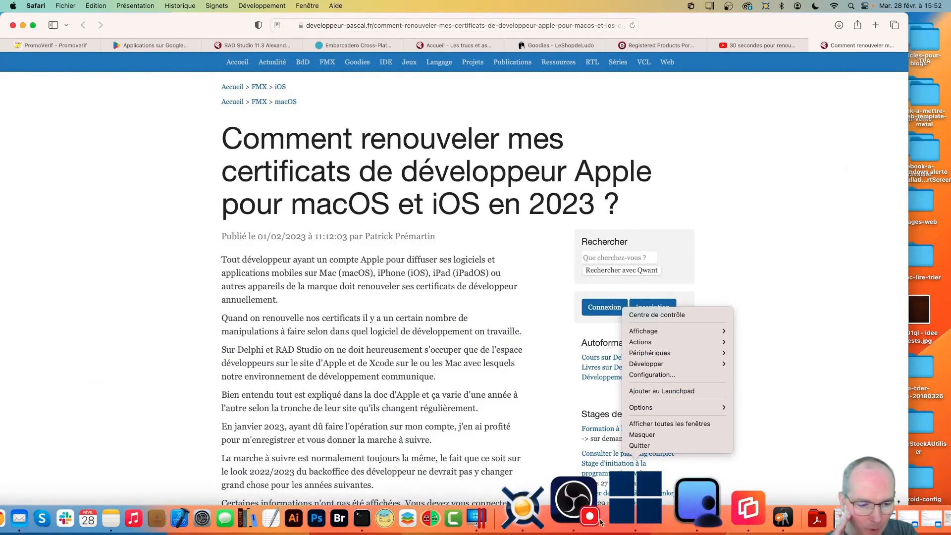
{"action": "left_click", "coordinate": [479, 519]}
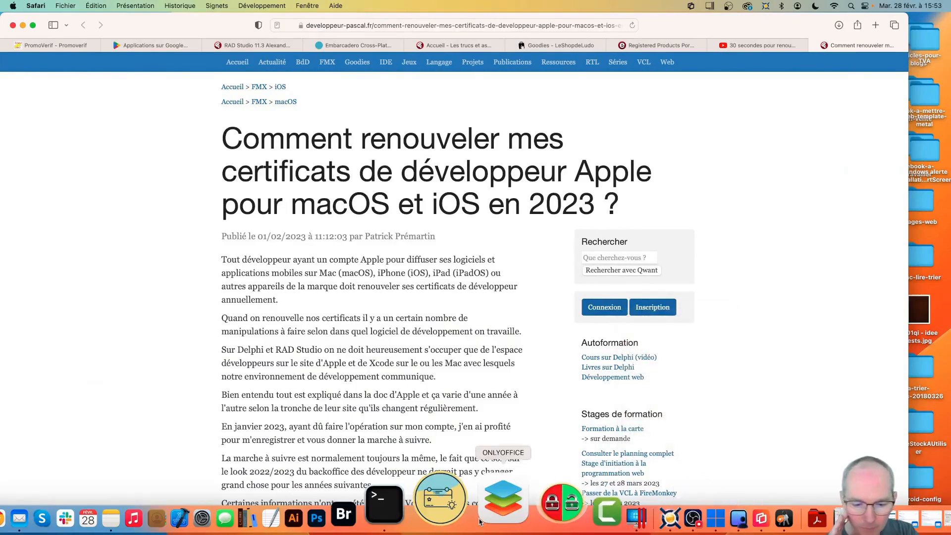
{"action": "right_click", "coordinate": [554, 515]}
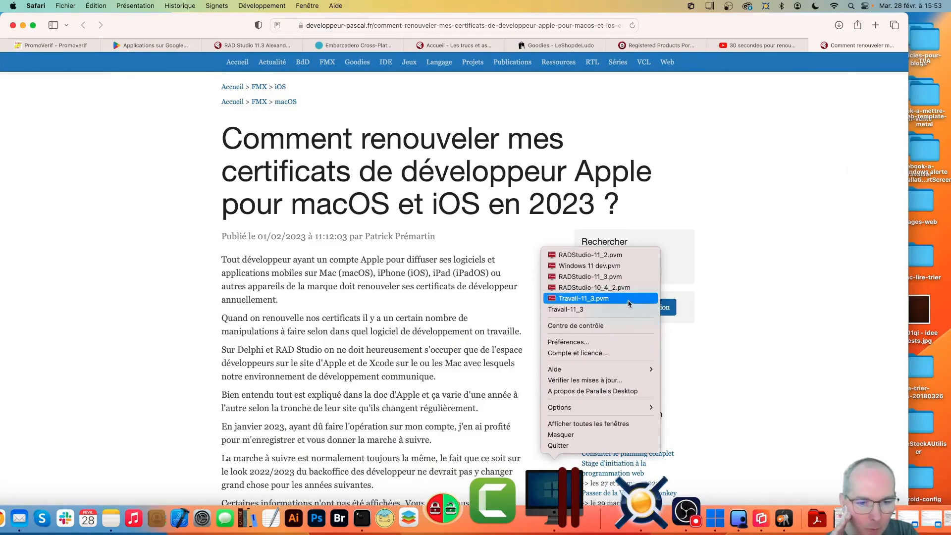
{"action": "left_click", "coordinate": [631, 255]}
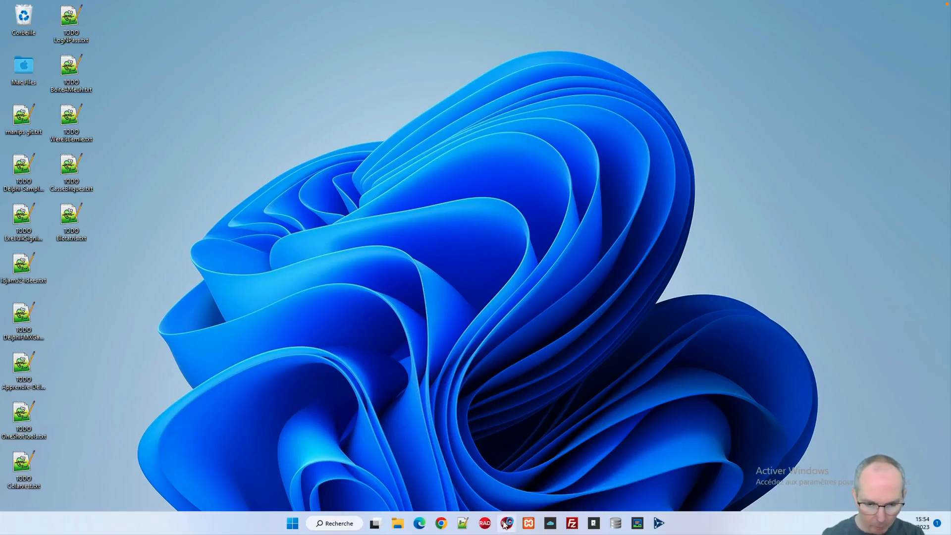
- Launch RAD Studio 11.2 in the virtual machine and dismiss its startup error dialog
{"action": "left_click", "coordinate": [505, 523]}
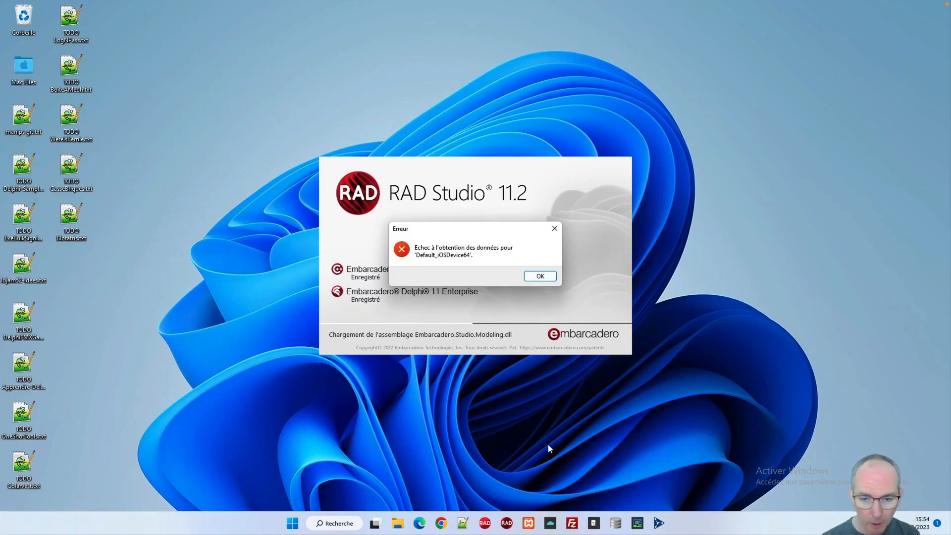
{"action": "left_click", "coordinate": [548, 278]}
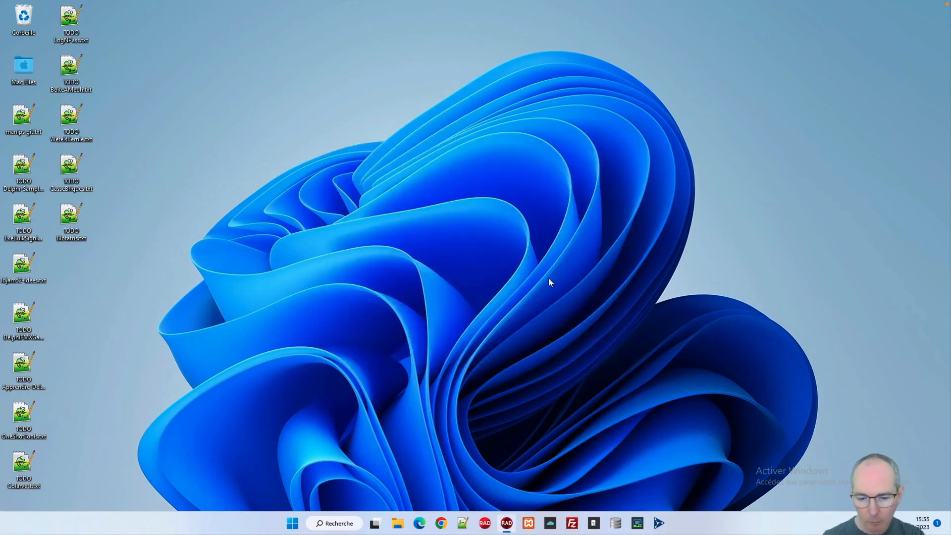
{"action": "key", "text": "ctrl+Left"}
{"action": "key", "text": "ctrl+Right"}
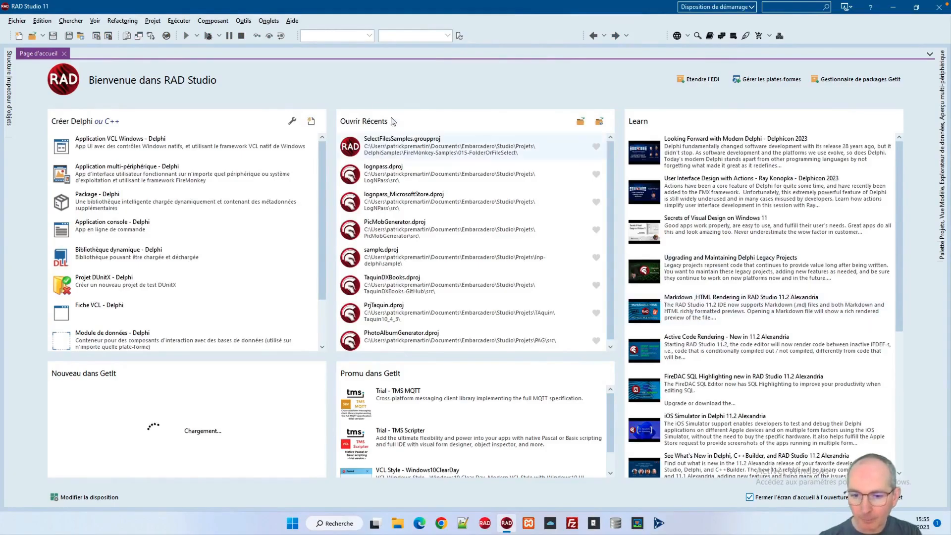
- Open the deployment provisioning options in RAD Studio 11.2 and select the macOS 64 bits - ID Développeur build type
{"action": "left_click", "coordinate": [248, 22]}
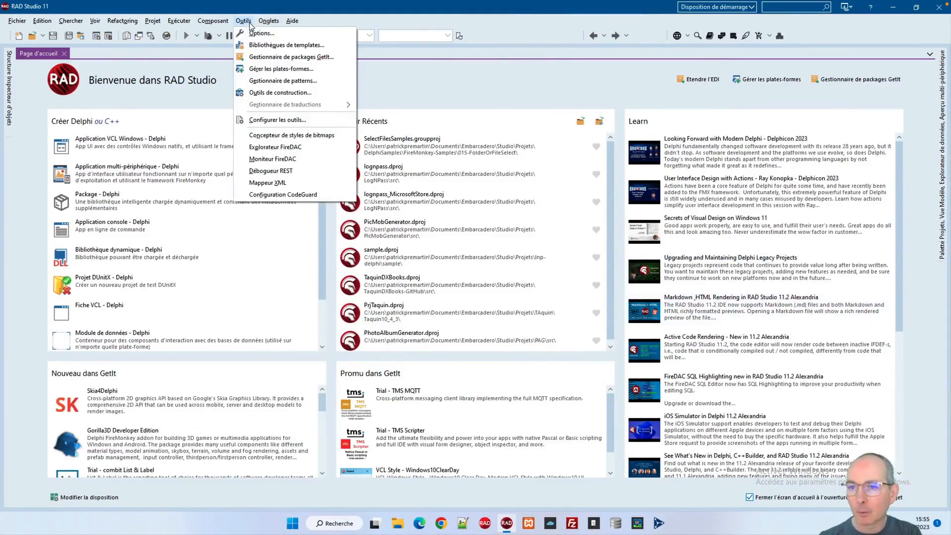
{"action": "left_click", "coordinate": [247, 34]}
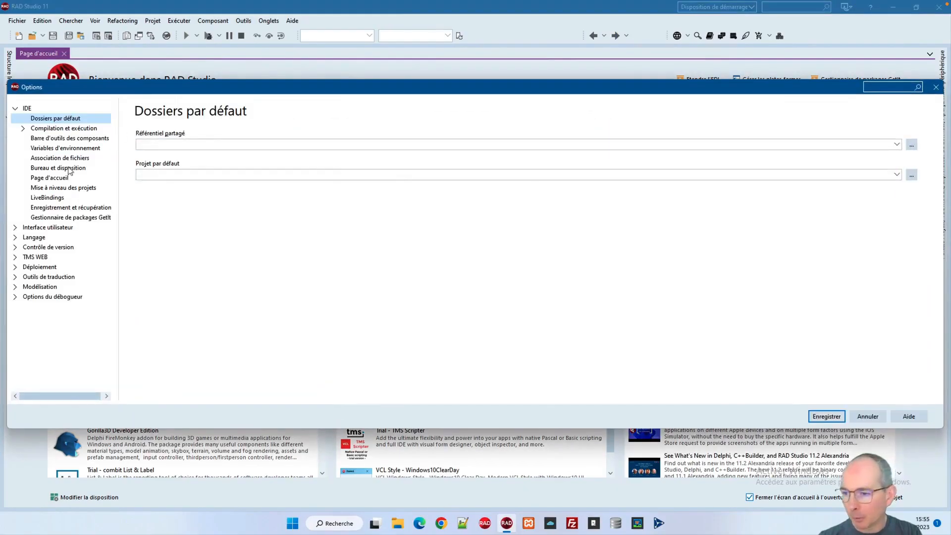
{"action": "left_click", "coordinate": [40, 267]}
{"action": "left_click", "coordinate": [58, 288]}
{"action": "left_click", "coordinate": [251, 146]}
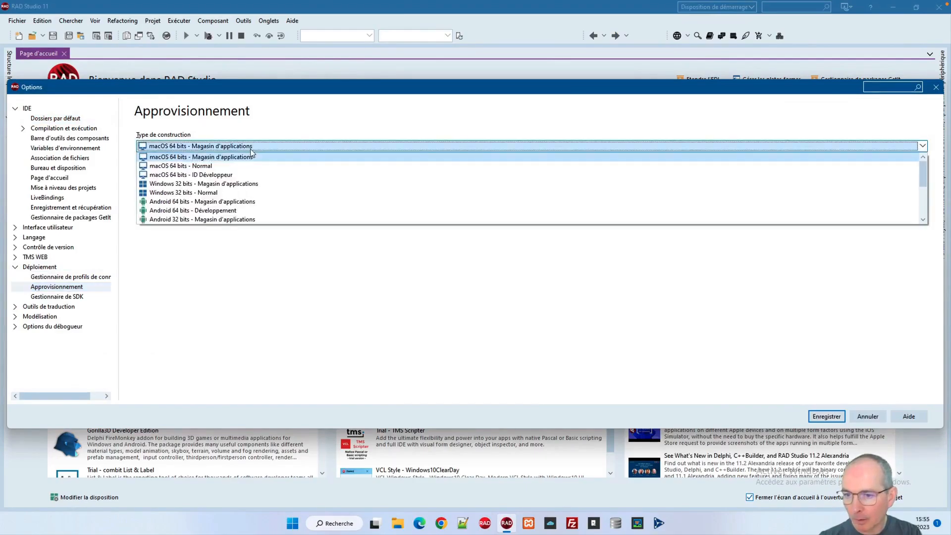
{"action": "left_click", "coordinate": [249, 175]}
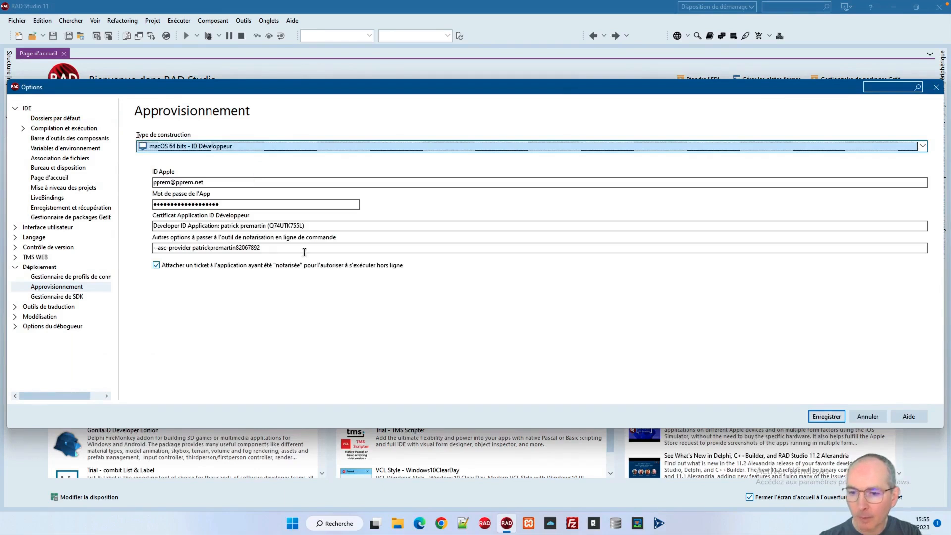
- Copy the --asc-provider notarization option from RAD Studio 11.2 into the other RAD Studio's additional notarization options for macOS 64 bits - ID Développeur
{"action": "left_click_drag", "start_coordinate": [270, 248], "coordinate": [135, 247]}
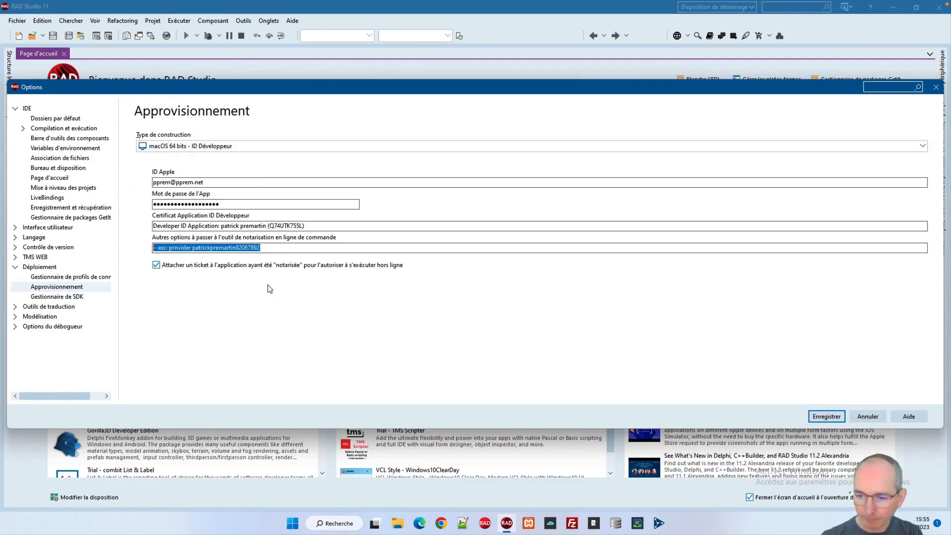
{"action": "right_click", "coordinate": [243, 249]}
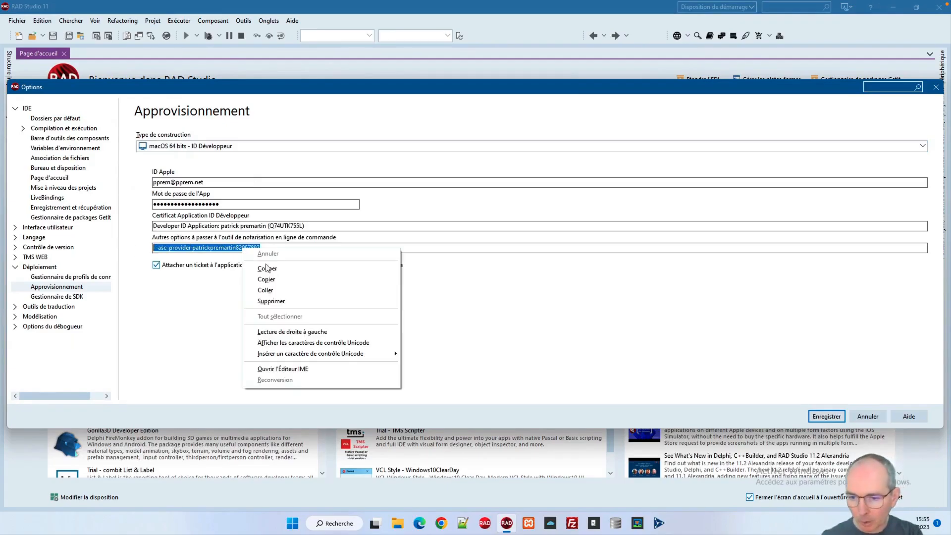
{"action": "left_click", "coordinate": [273, 280]}
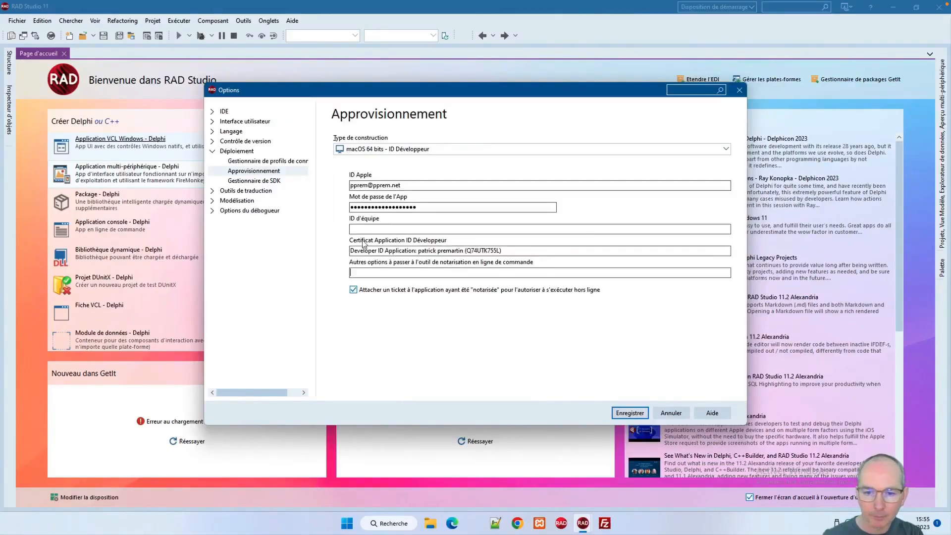
{"action": "right_click", "coordinate": [367, 273]}
{"action": "left_click", "coordinate": [356, 271]}
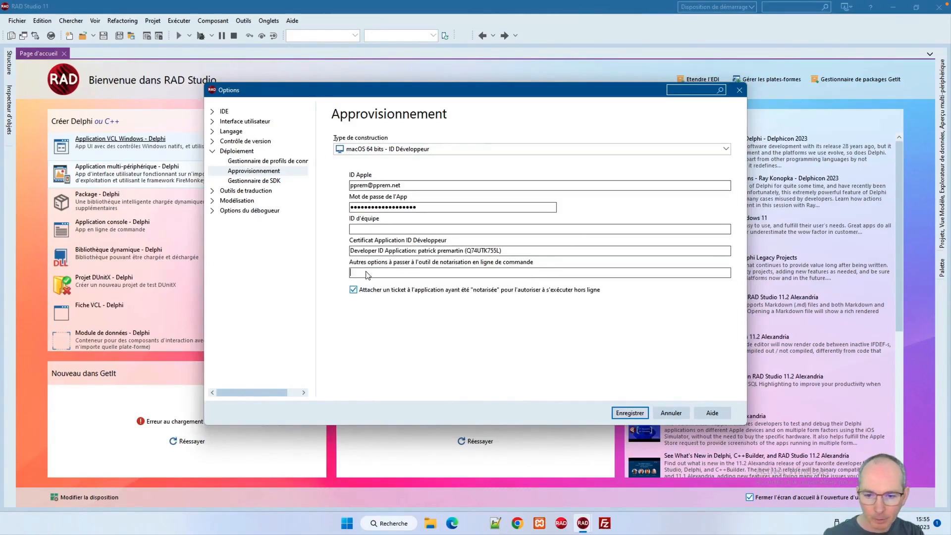
{"action": "right_click", "coordinate": [367, 274]}
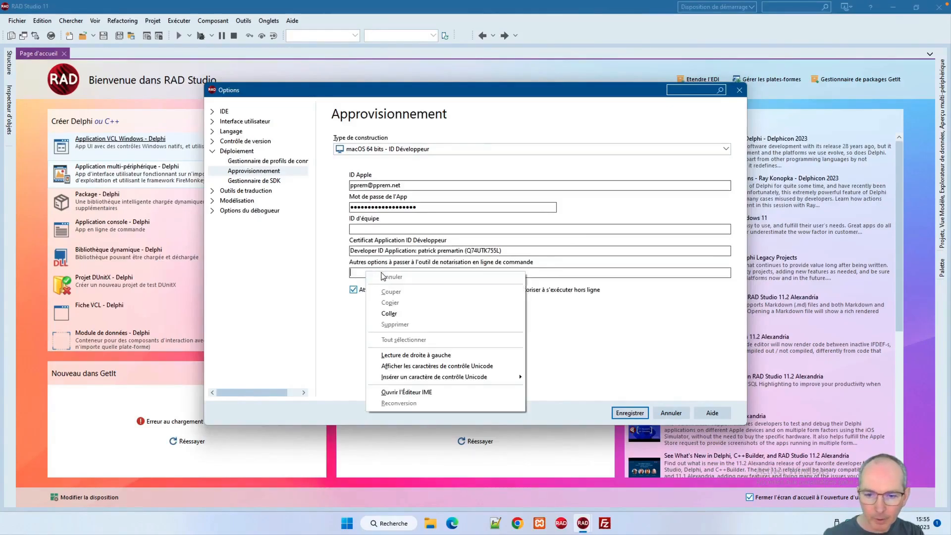
{"action": "left_click", "coordinate": [422, 321]}
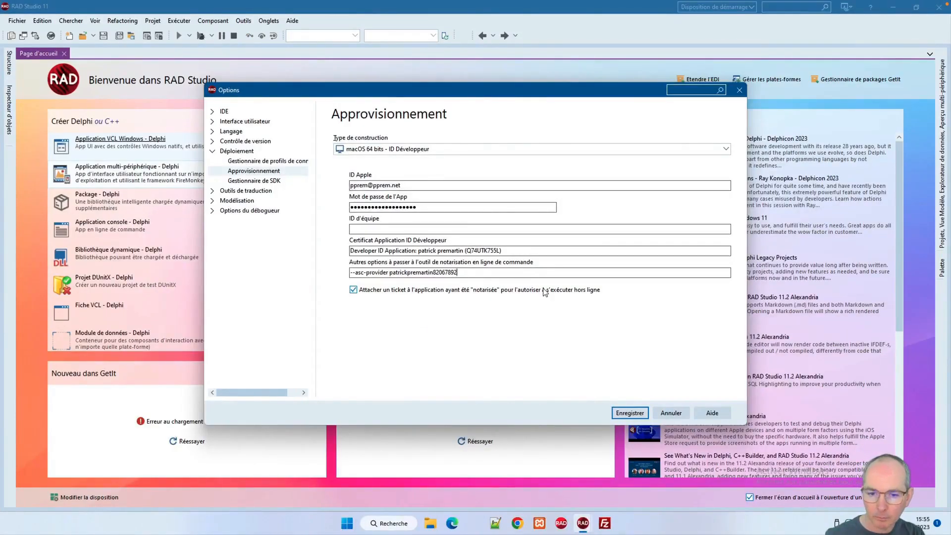
{"action": "key", "text": "Tab"}
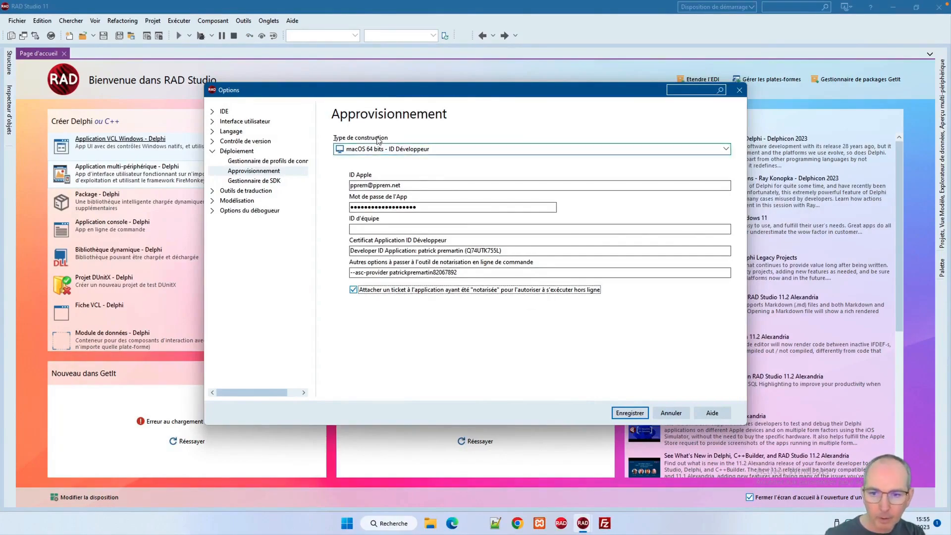
- For macOS ARM 64 bits - ID Développeur, paste the --asc-provider notarization option and enable attaching a ticket to the notarized application
{"action": "left_click", "coordinate": [422, 150]}
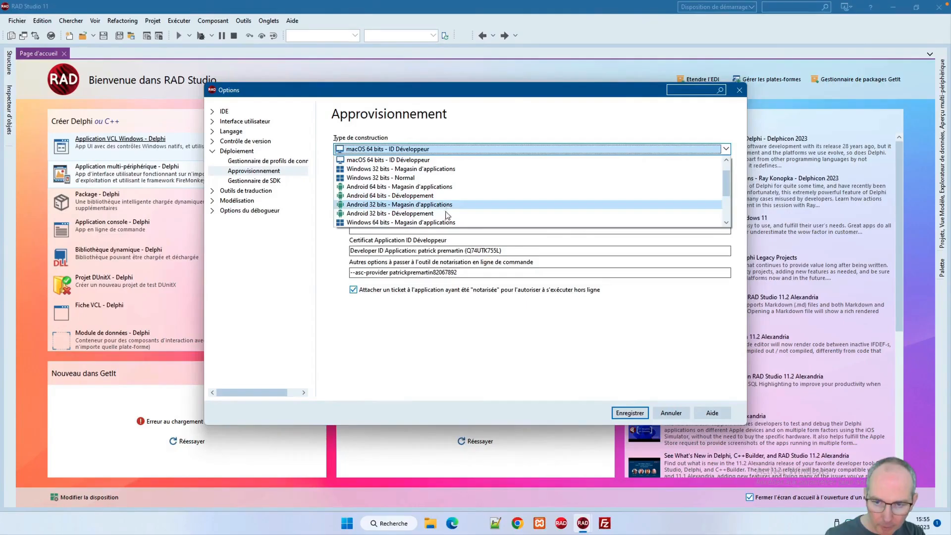
{"action": "scroll", "coordinate": [448, 217], "scroll_direction": "down", "scroll_amount": 3}
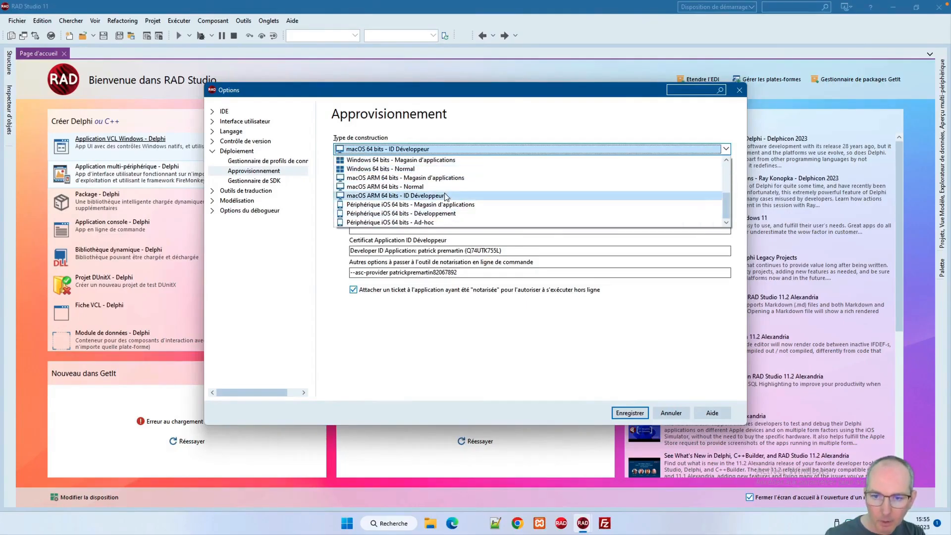
{"action": "left_click", "coordinate": [448, 197]}
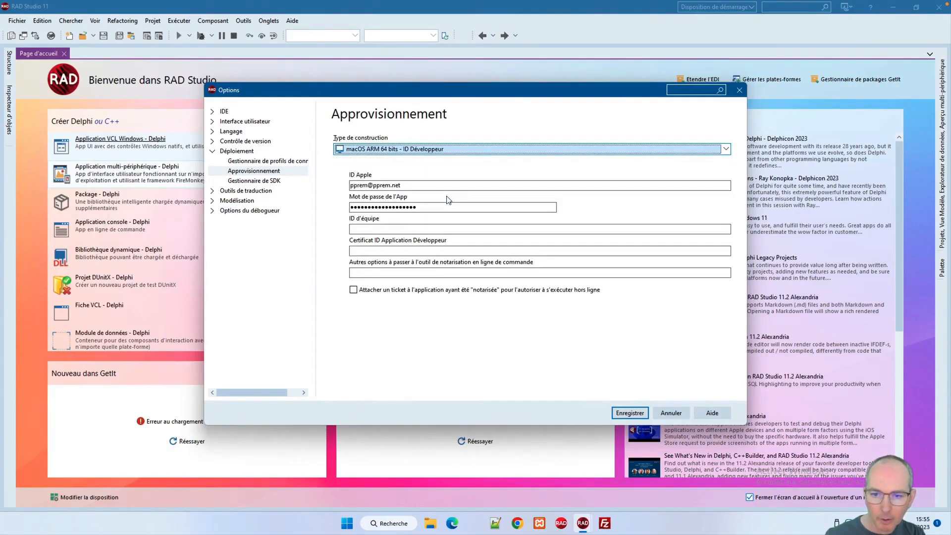
{"action": "right_click", "coordinate": [386, 272]}
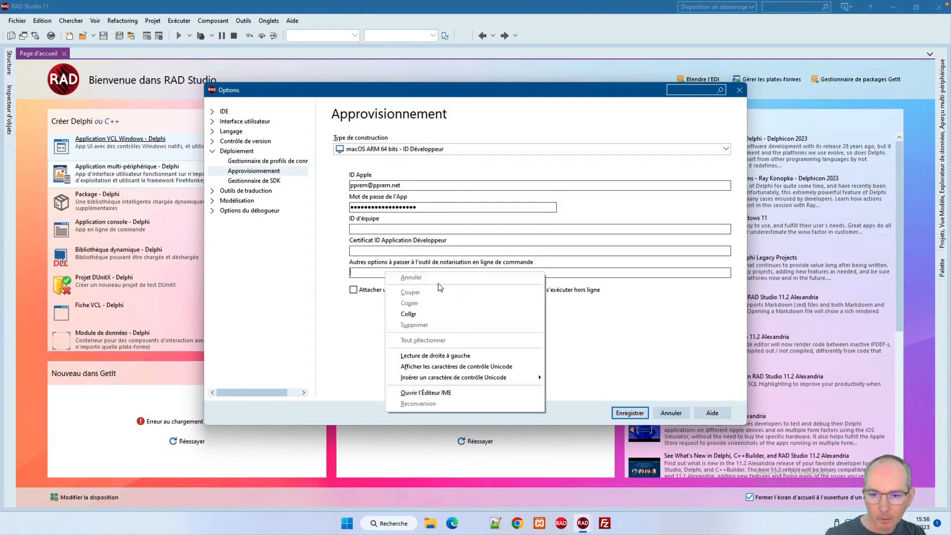
{"action": "left_click", "coordinate": [408, 314]}
{"action": "left_click", "coordinate": [353, 289]}
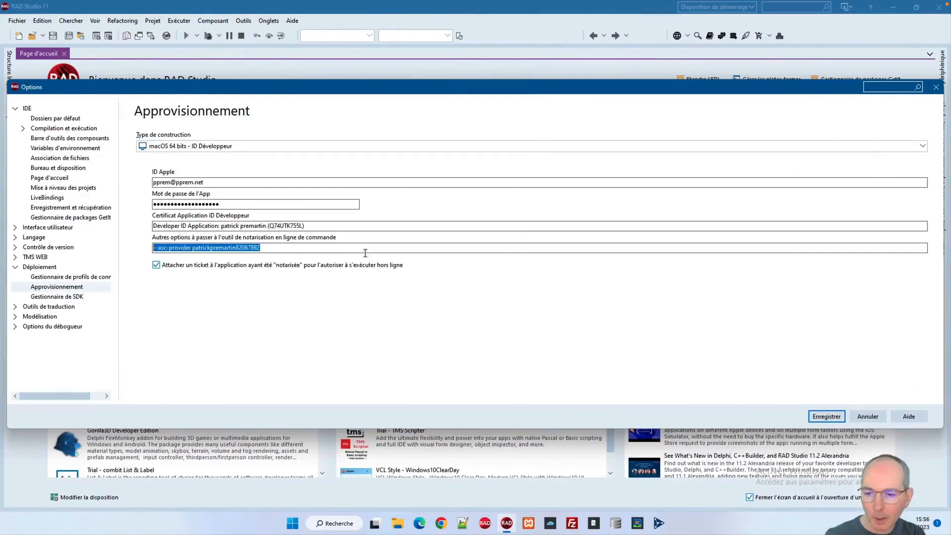
- Try to copy the Developer ID Application certificate name from RAD Studio 11.2 into the macOS ARM 64 bits certificate field
{"action": "left_click_drag", "start_coordinate": [336, 226], "coordinate": [144, 227]}
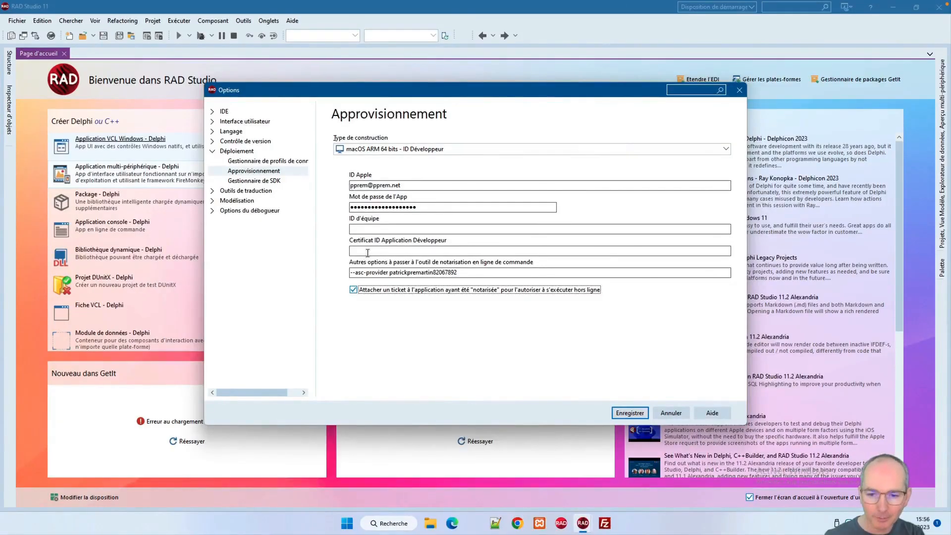
{"action": "left_click", "coordinate": [367, 251]}
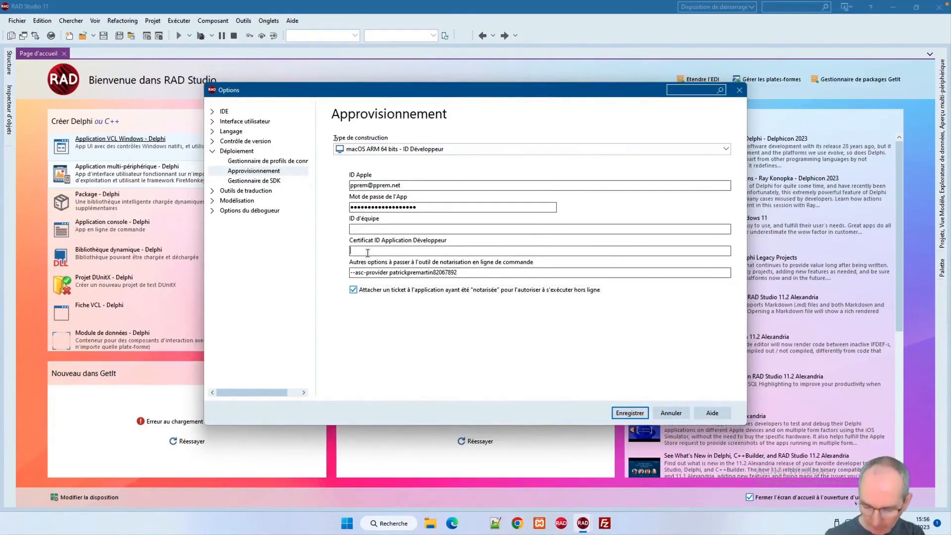
{"action": "key", "text": "ctrl+v"}
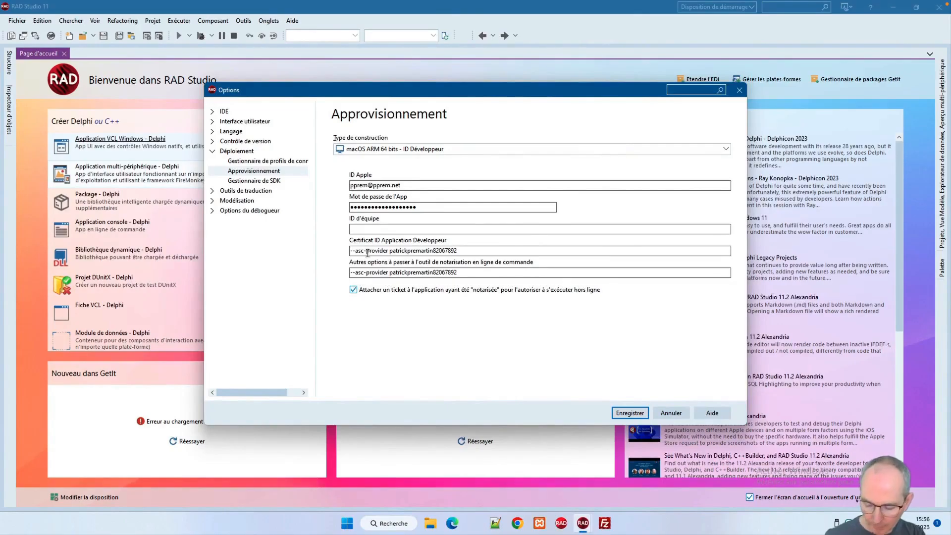
{"action": "key", "text": "ctrl+a"}
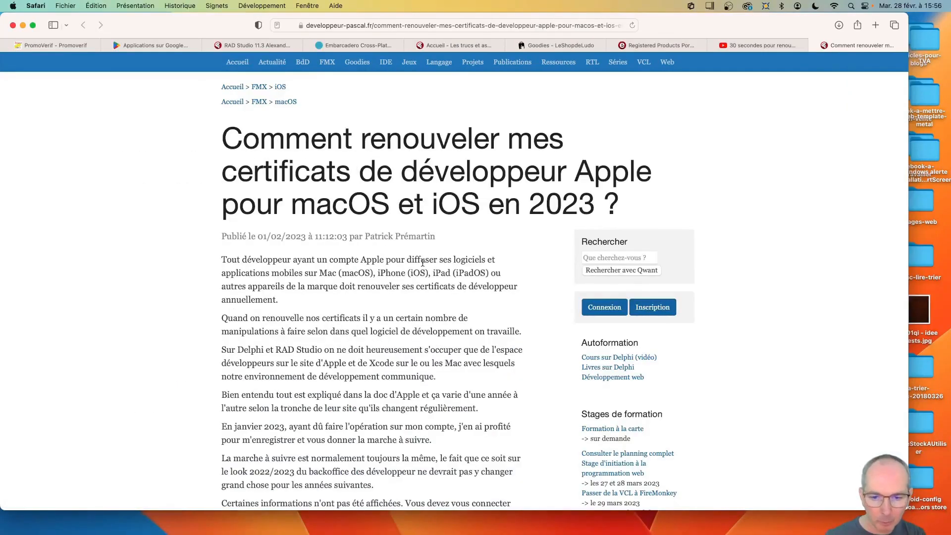
- Switch to Keychain Access (Trousseaux d'accès) and copy the name of the Developer ID Application certificate
{"action": "key", "text": "super+Tab"}
{"action": "key", "text": "super+Tab"}
{"action": "key", "text": "super+Tab"}
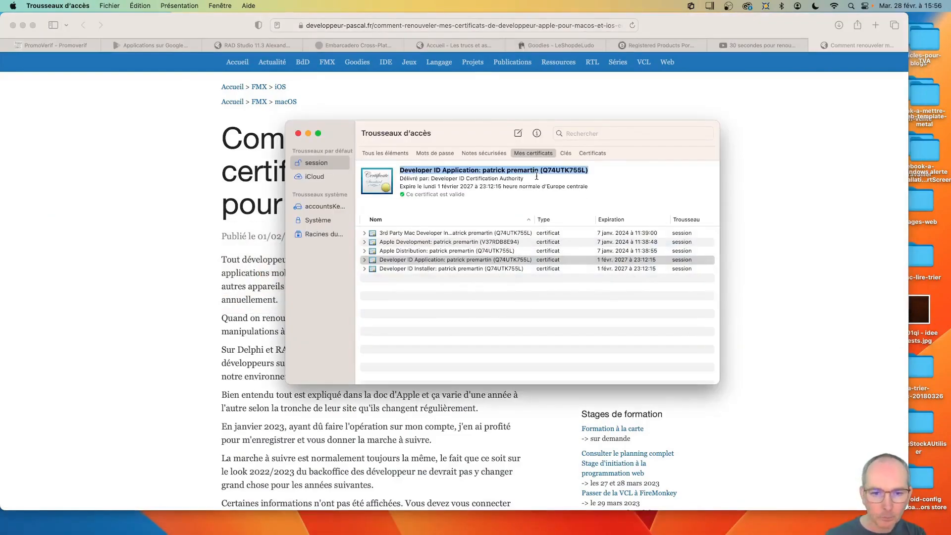
{"action": "right_click", "coordinate": [536, 175]}
{"action": "left_click", "coordinate": [566, 235]}
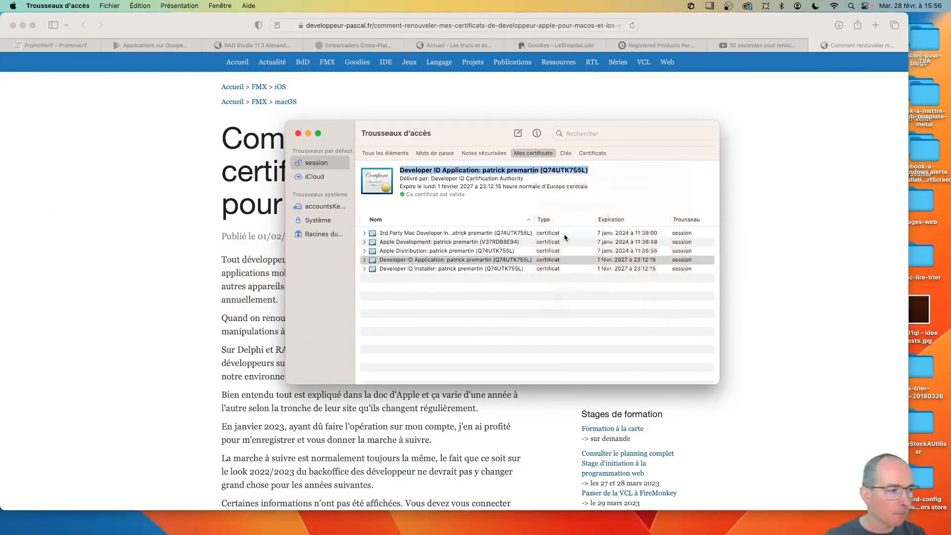
- Back in RAD Studio, paste the name into the Developer ID Application certificate field for macOS ARM 64 bits - ID Développeur and save the options
{"action": "key", "text": "super+Tab"}
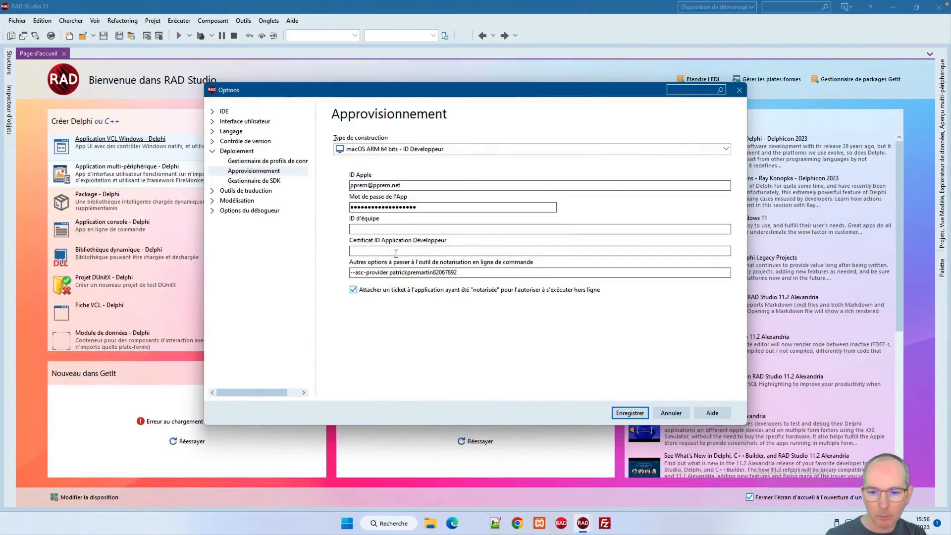
{"action": "right_click", "coordinate": [396, 251]}
{"action": "left_click", "coordinate": [444, 294]}
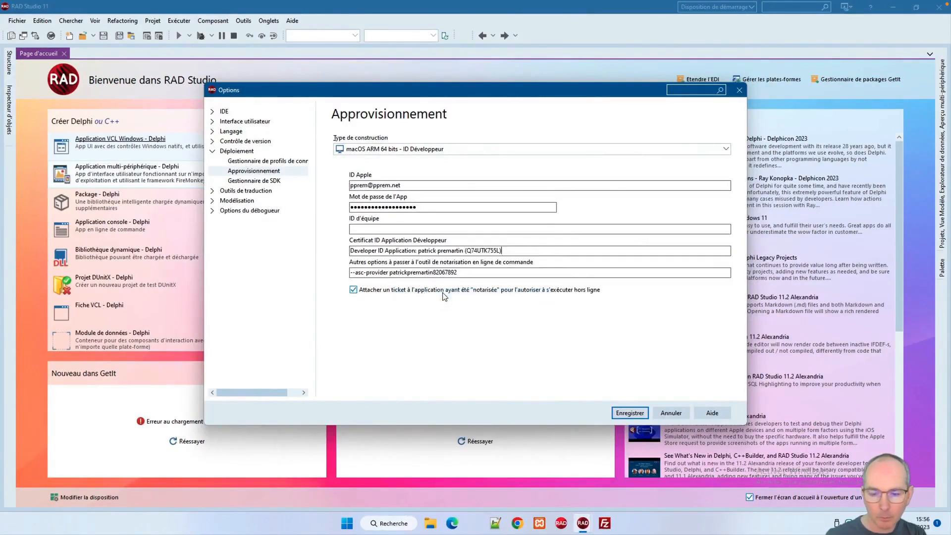
{"action": "key", "text": "Tab"}
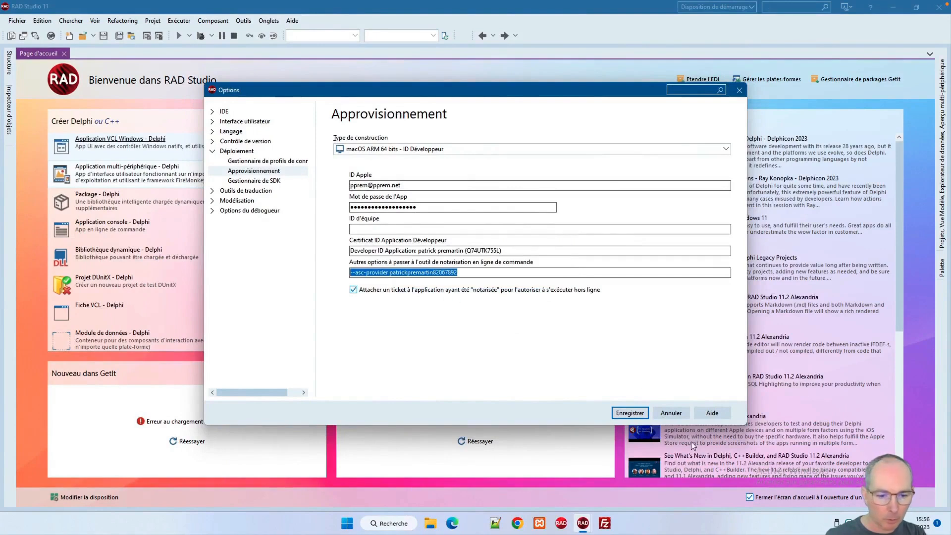
{"action": "left_click", "coordinate": [629, 413]}
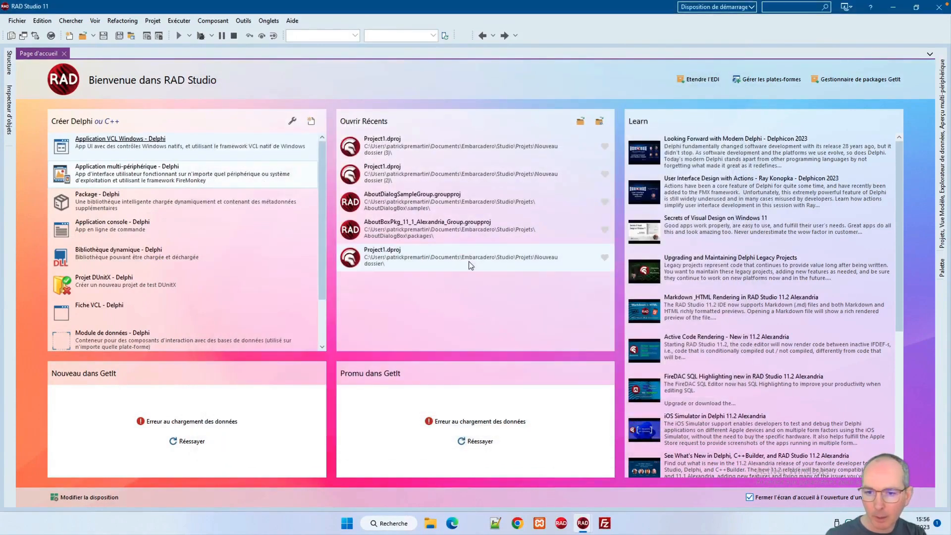
- Reopen the deployment provisioning options and select the Windows 32 bits - Magasin d'applications build type
{"action": "left_click", "coordinate": [243, 20]}
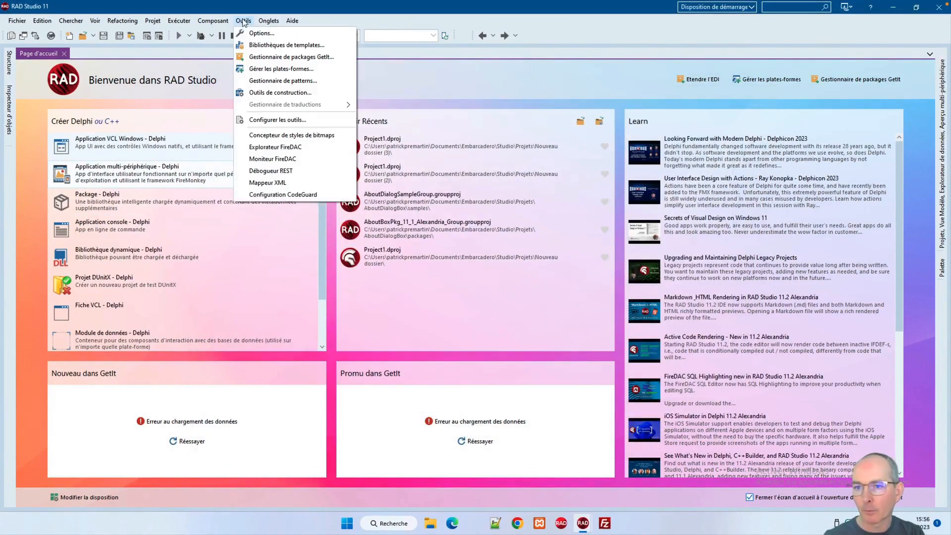
{"action": "left_click", "coordinate": [244, 34]}
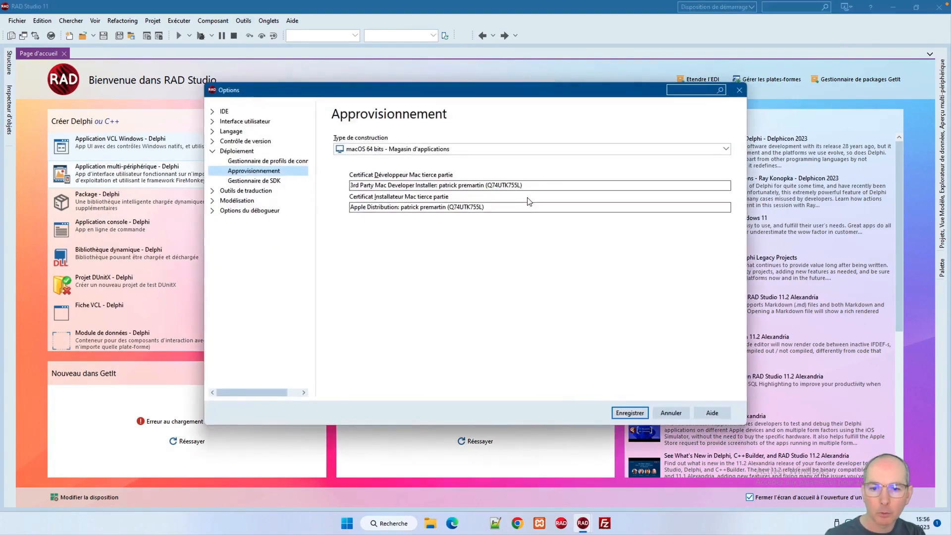
{"action": "left_click", "coordinate": [435, 150]}
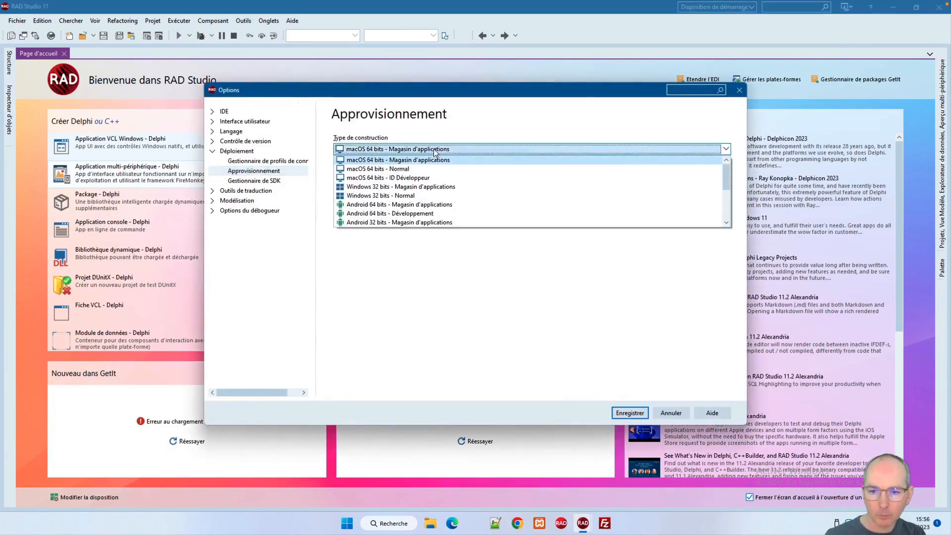
{"action": "left_click", "coordinate": [438, 169]}
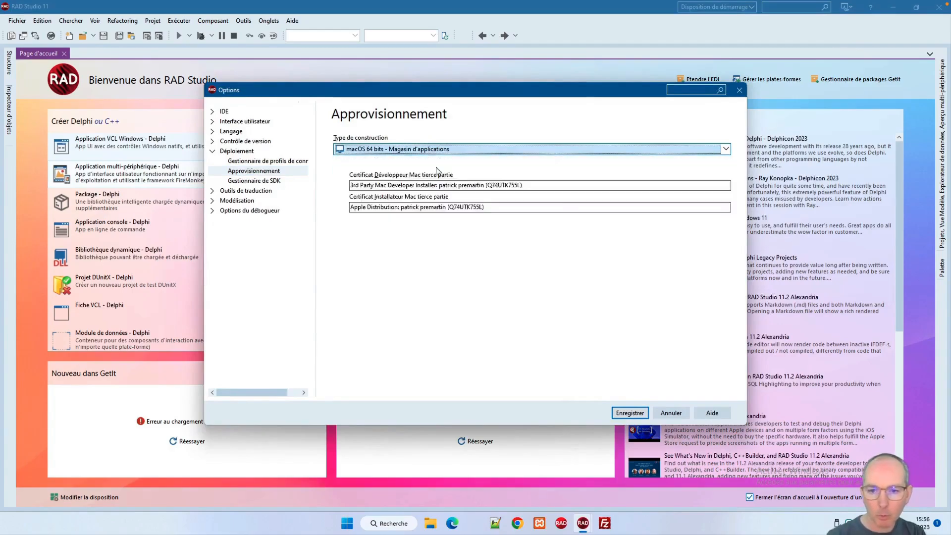
{"action": "left_click", "coordinate": [439, 150]}
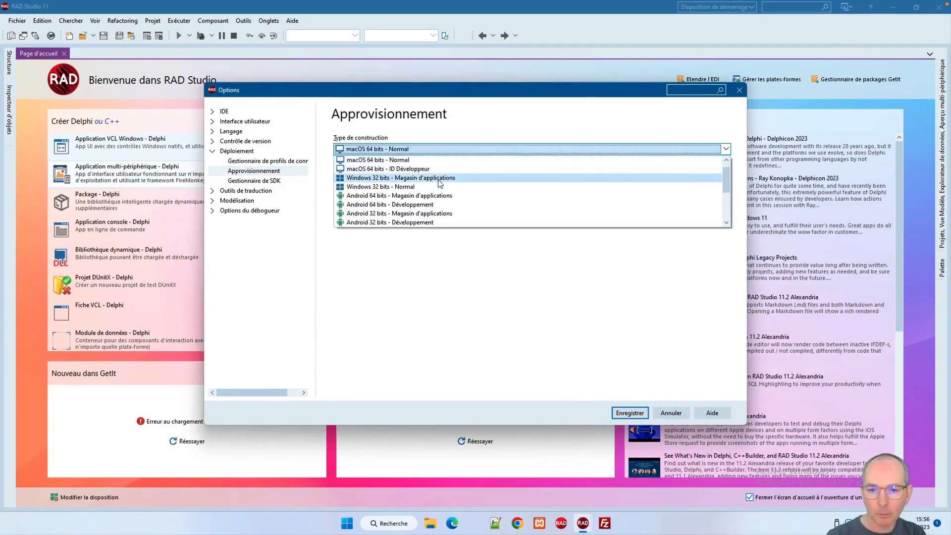
{"action": "left_click", "coordinate": [437, 169]}
{"action": "left_click", "coordinate": [436, 149]}
{"action": "left_click", "coordinate": [435, 177]}
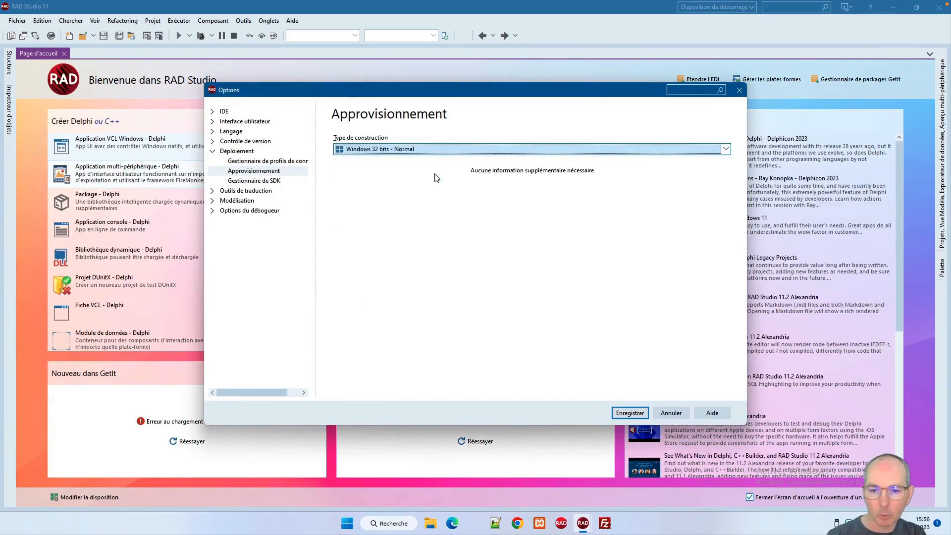
{"action": "left_click", "coordinate": [436, 149]}
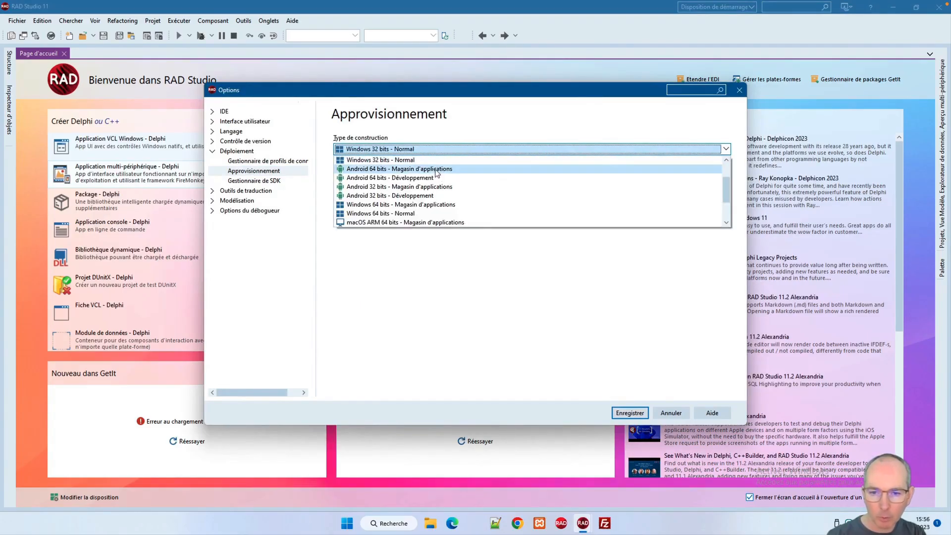
{"action": "left_click", "coordinate": [435, 169]}
{"action": "left_click", "coordinate": [437, 150]}
{"action": "scroll", "coordinate": [439, 173], "scroll_direction": "up", "scroll_amount": 2}
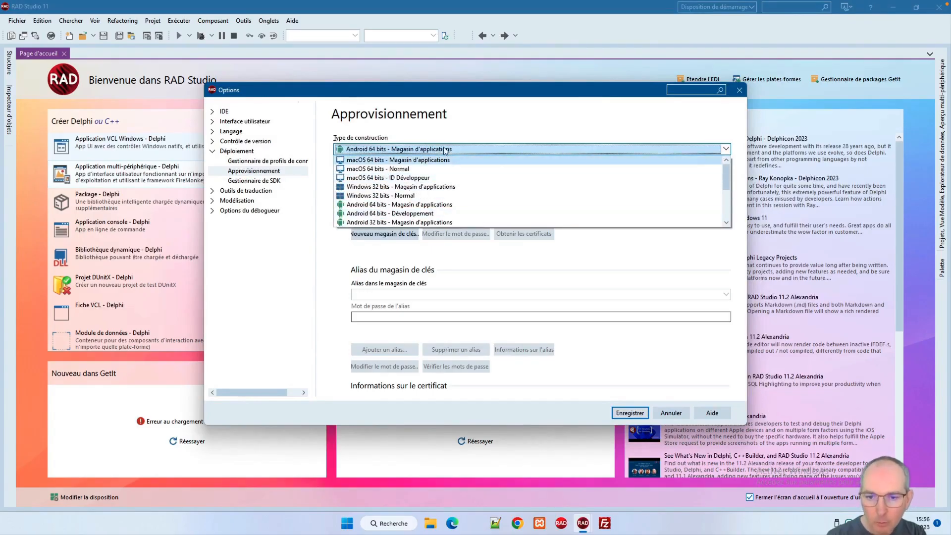
{"action": "left_click", "coordinate": [445, 187]}
- Keep the Ad-hoc distribution type and choose Z:\CSC-OlfSoftware-20220622.pfx as the certificate file for Windows 32 bits - Magasin d'applications
{"action": "left_click", "coordinate": [443, 184]}
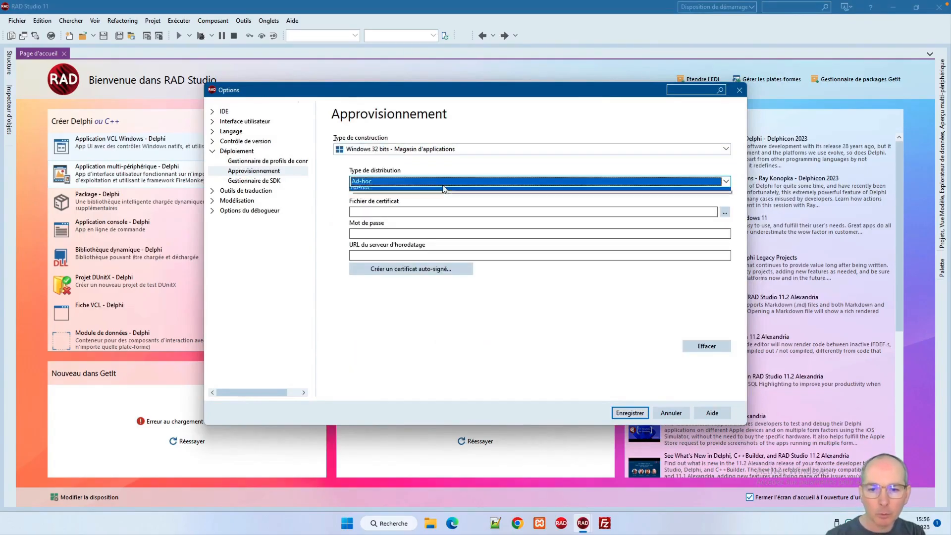
{"action": "left_click", "coordinate": [443, 182]}
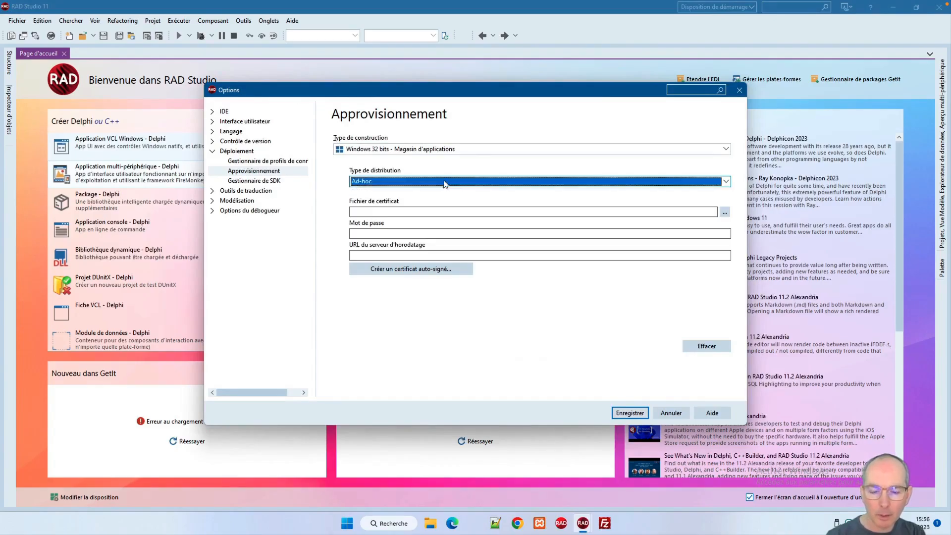
{"action": "left_click", "coordinate": [440, 213]}
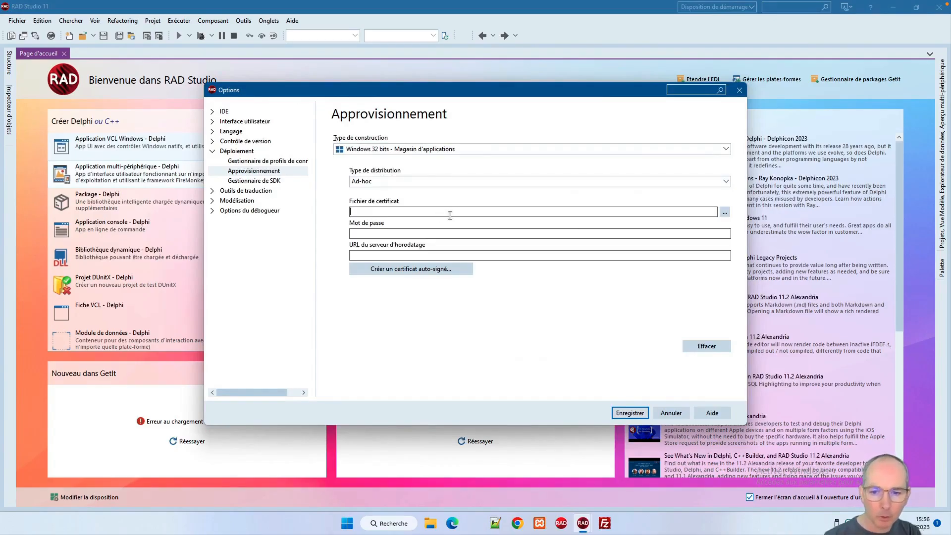
{"action": "left_click", "coordinate": [724, 213]}
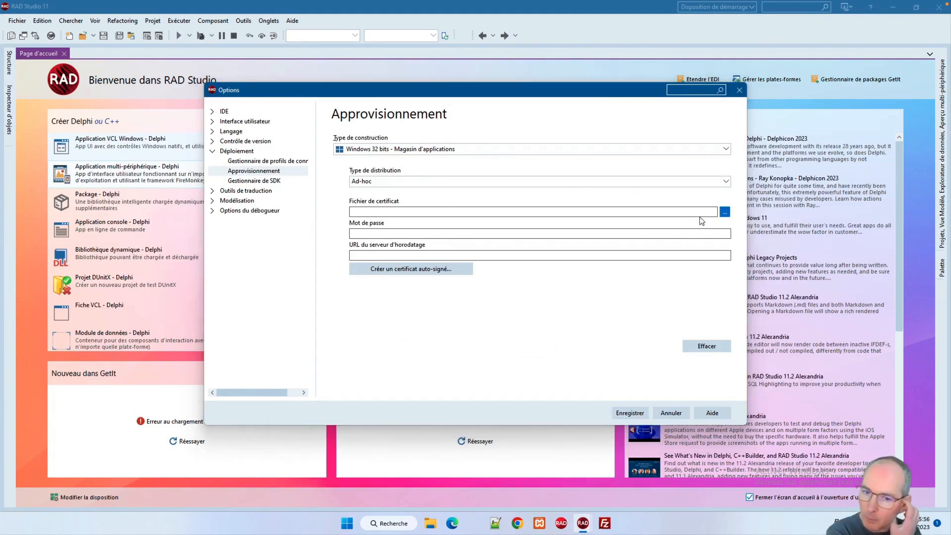
{"action": "scroll", "coordinate": [259, 166], "scroll_direction": "down", "scroll_amount": 3}
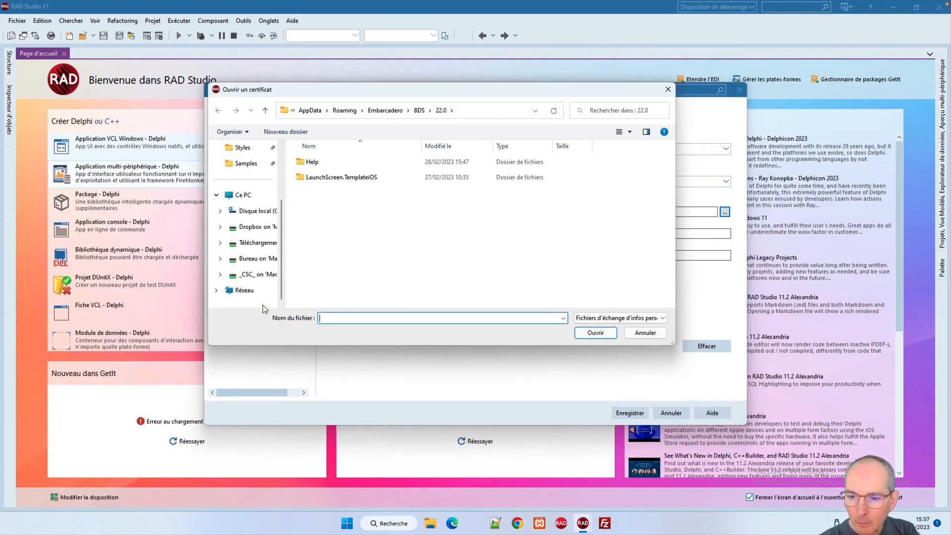
{"action": "left_click", "coordinate": [250, 275]}
{"action": "left_click", "coordinate": [371, 160]}
{"action": "left_click", "coordinate": [582, 331]}
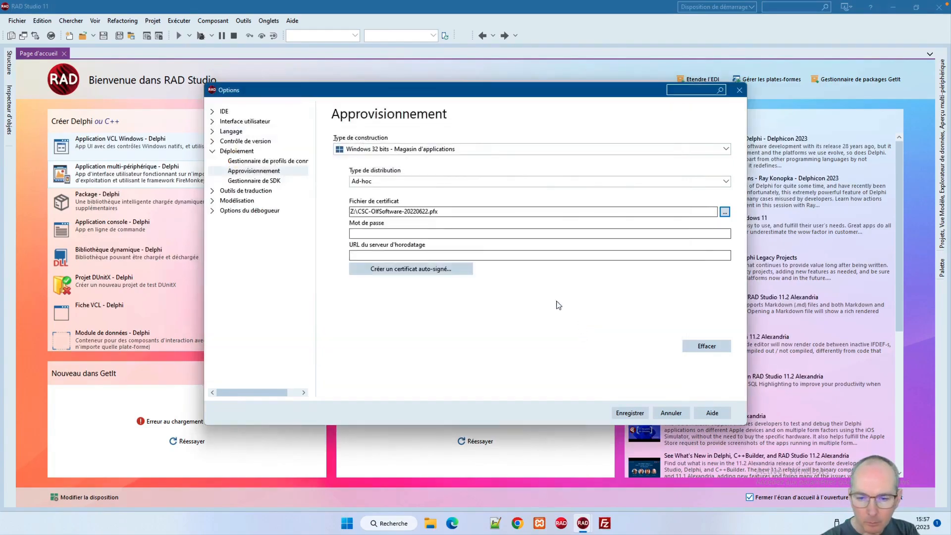
{"action": "left_click", "coordinate": [441, 233]}
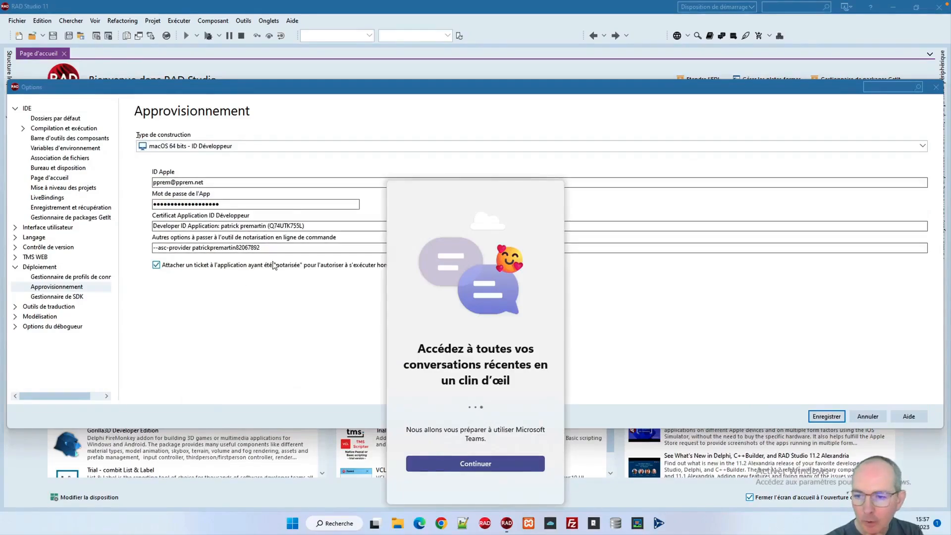
- Save the provisioning options in RAD Studio 11.2, then copy the time stamp server URL from the EXE / MSIX Bulk Signing Tool
{"action": "left_click", "coordinate": [826, 416]}
{"action": "left_click", "coordinate": [596, 525]}
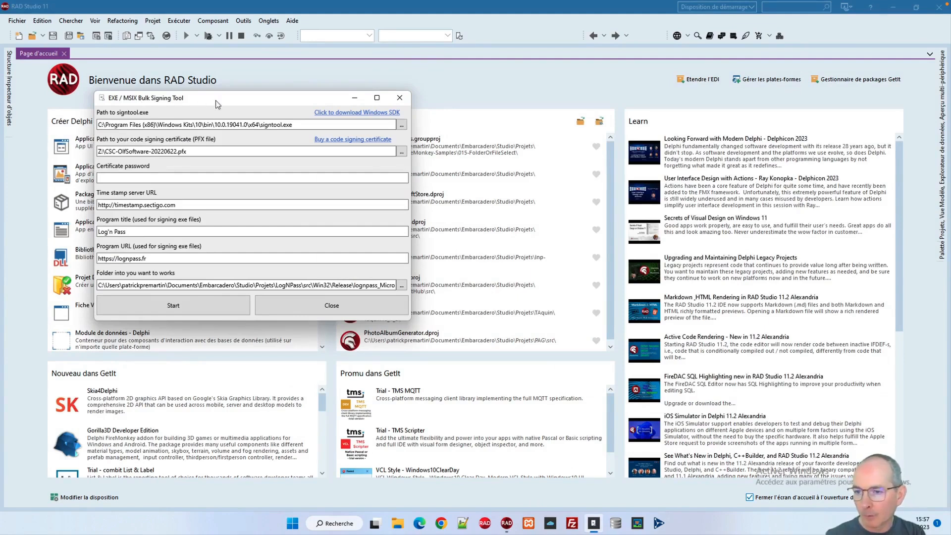
{"action": "left_click", "coordinate": [183, 204]}
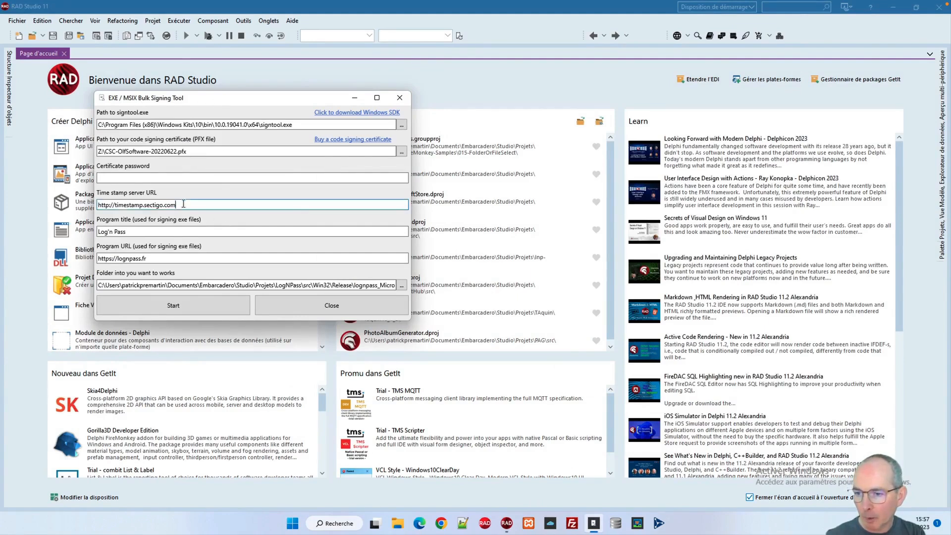
{"action": "double_click", "coordinate": [183, 204]}
{"action": "key", "text": "super+c"}
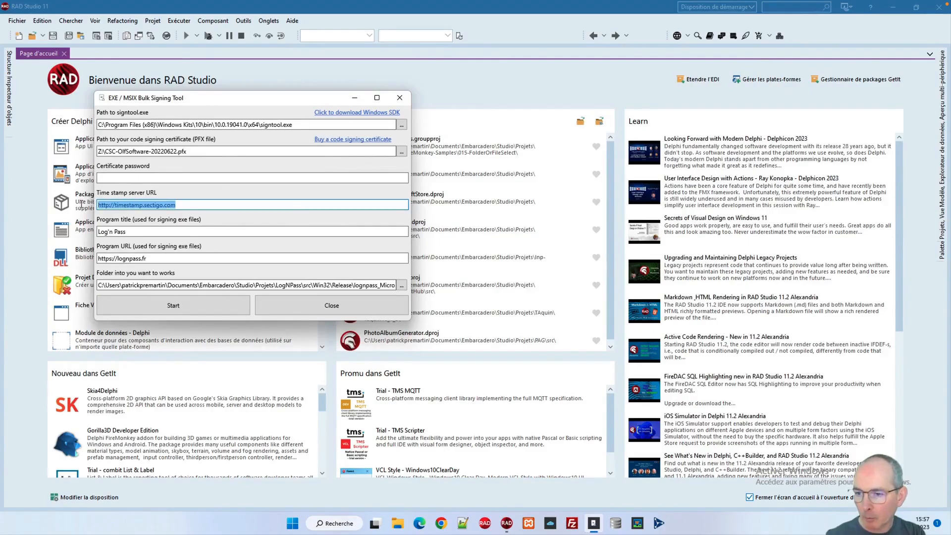
{"action": "right_click", "coordinate": [139, 206]}
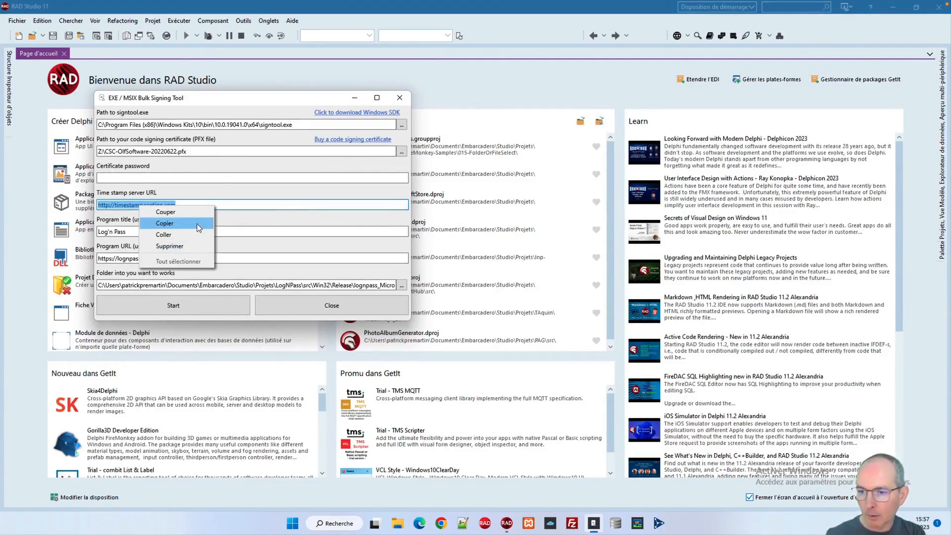
{"action": "left_click", "coordinate": [197, 224]}
{"action": "key", "text": "ctrl+super+Right"}
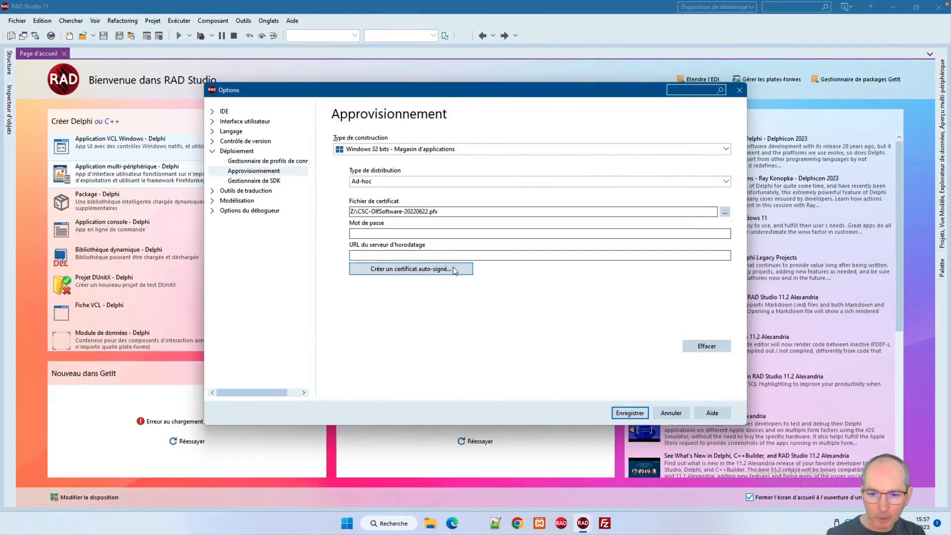
{"action": "right_click", "coordinate": [454, 252]}
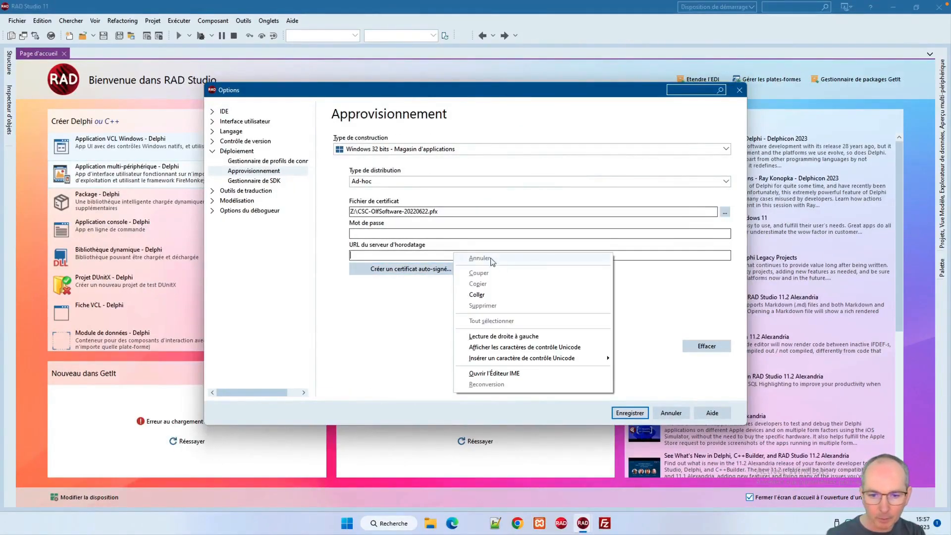
{"action": "left_click", "coordinate": [499, 295]}
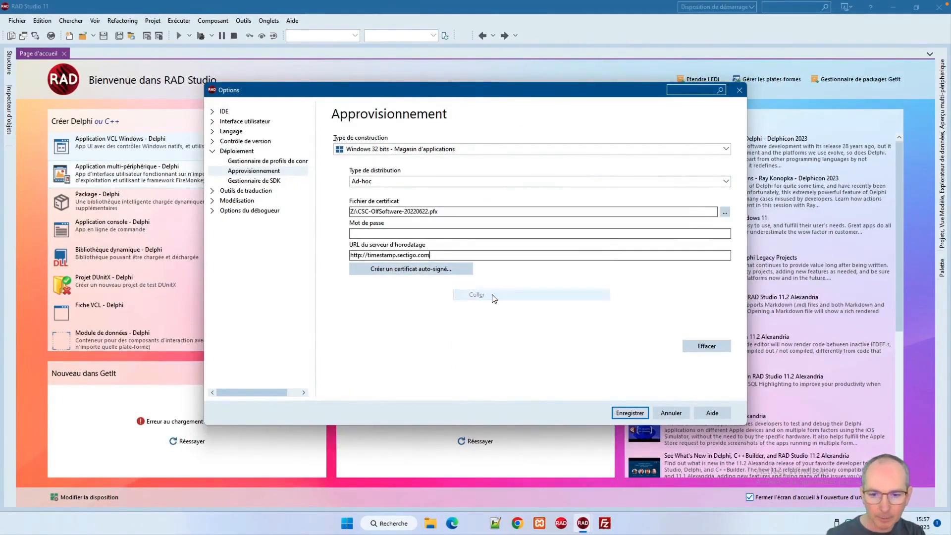
{"action": "left_click", "coordinate": [478, 233]}
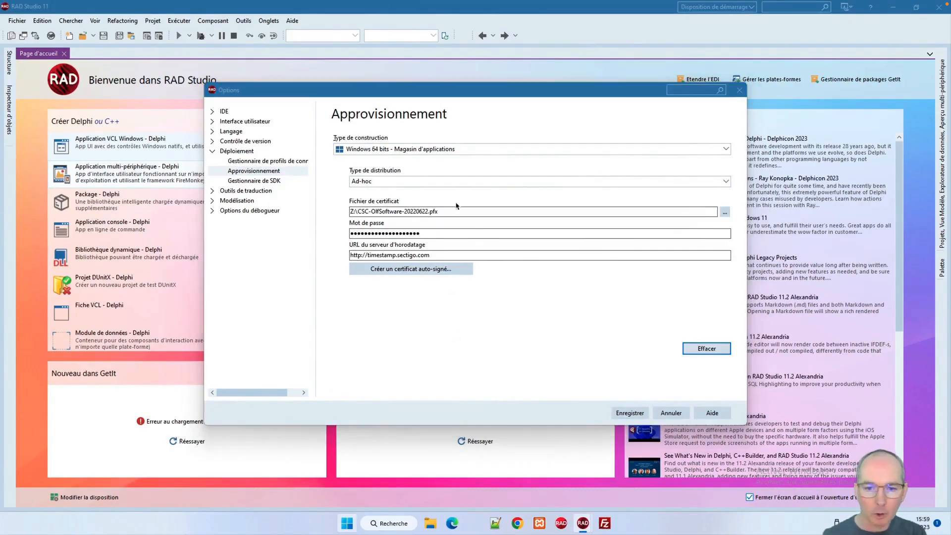
- Display the certificate information for Windows 64 bits - Magasin d'applications, and return to the Windows 32 bits - Magasin d'applications build type to check it
{"action": "key", "text": "super"}
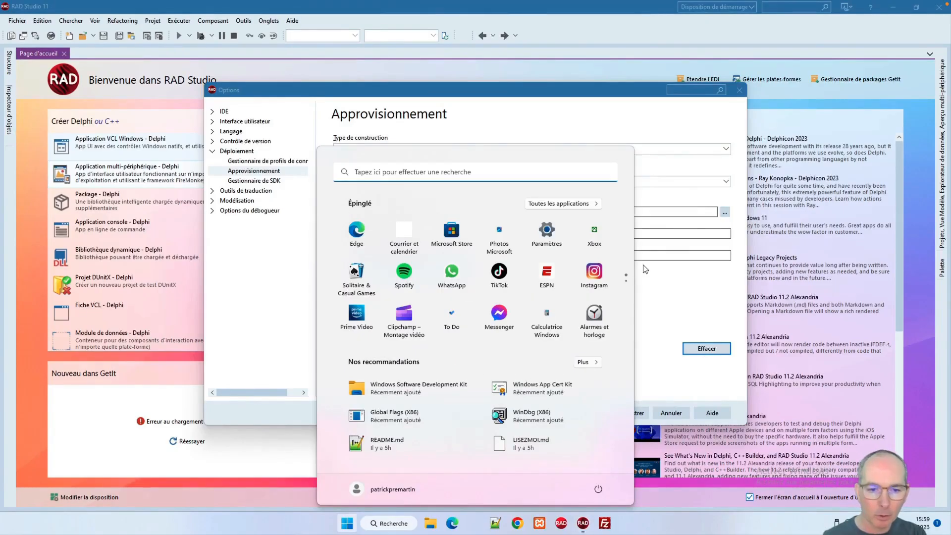
{"action": "key", "text": "super"}
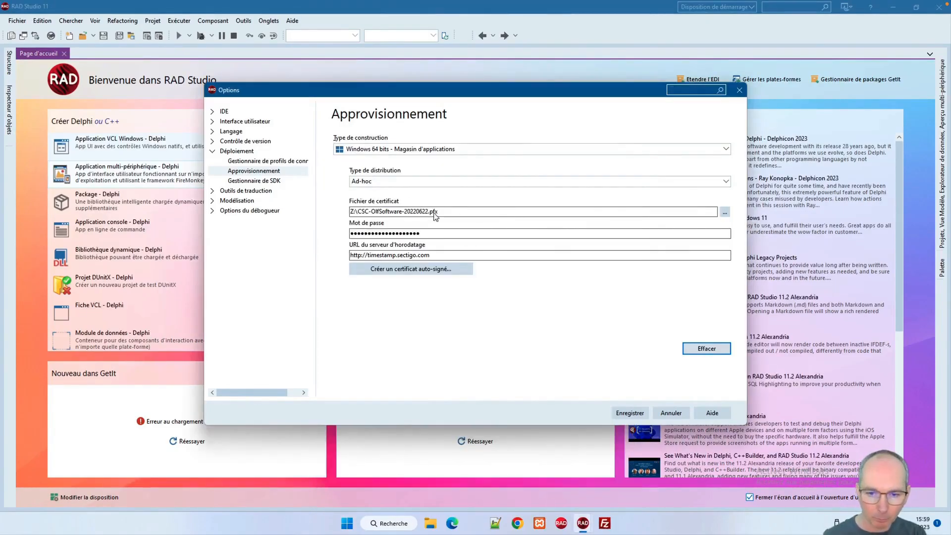
{"action": "left_click", "coordinate": [444, 255]}
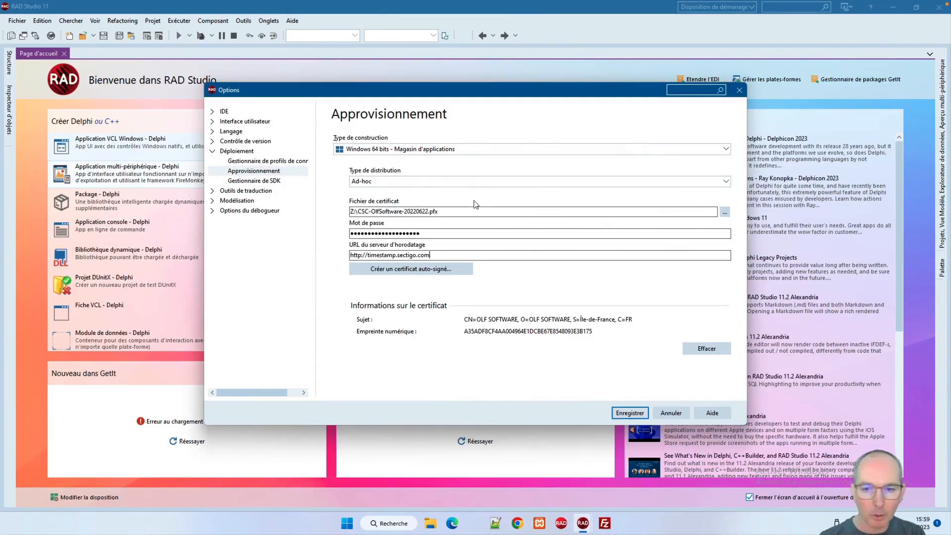
{"action": "left_click", "coordinate": [417, 151]}
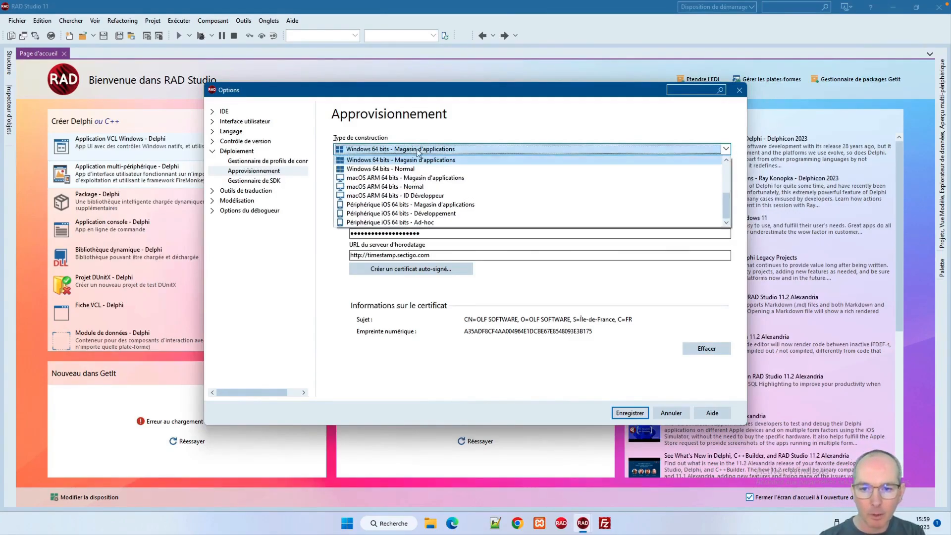
{"action": "scroll", "coordinate": [417, 164], "scroll_direction": "up", "scroll_amount": 3}
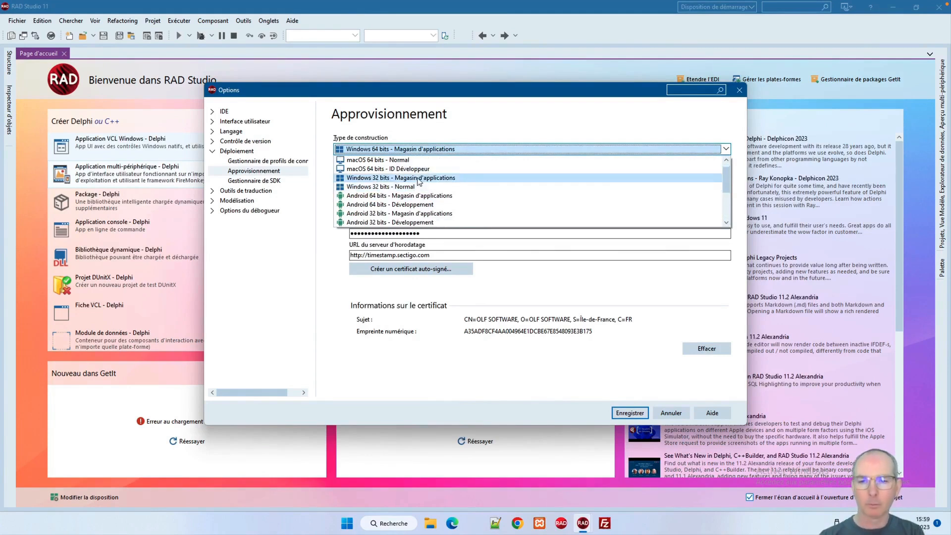
{"action": "left_click", "coordinate": [418, 180]}
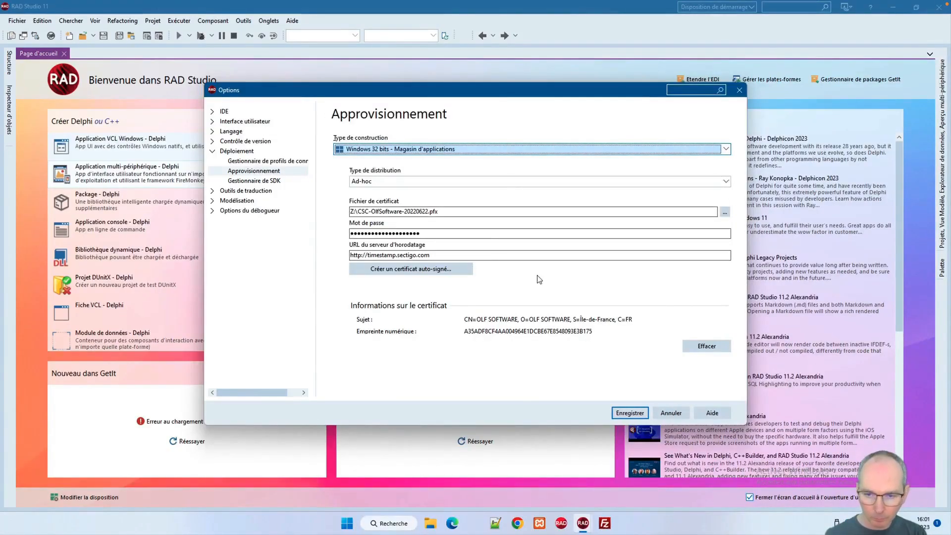
- Save the provisioning options and close the Rubriques RAD Studio help window
{"action": "left_click", "coordinate": [630, 414]}
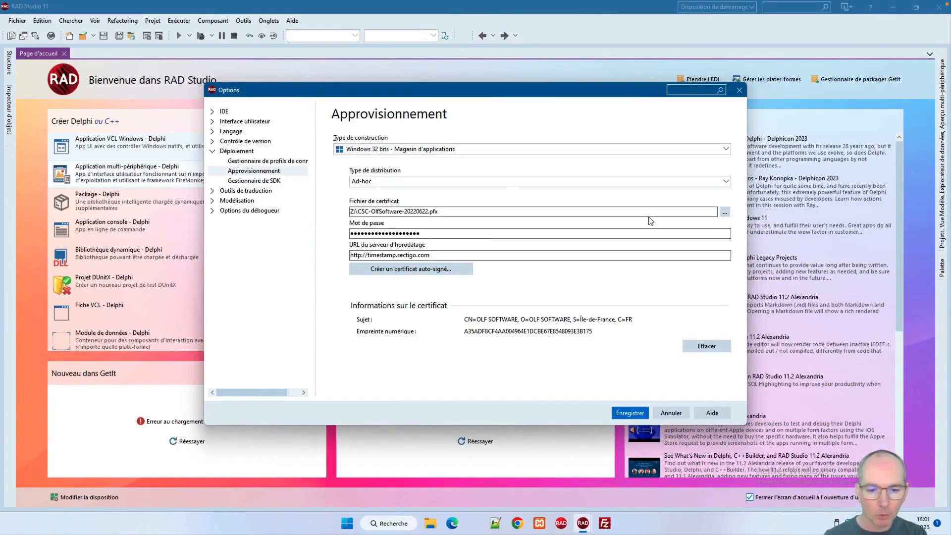
{"action": "left_click", "coordinate": [636, 415]}
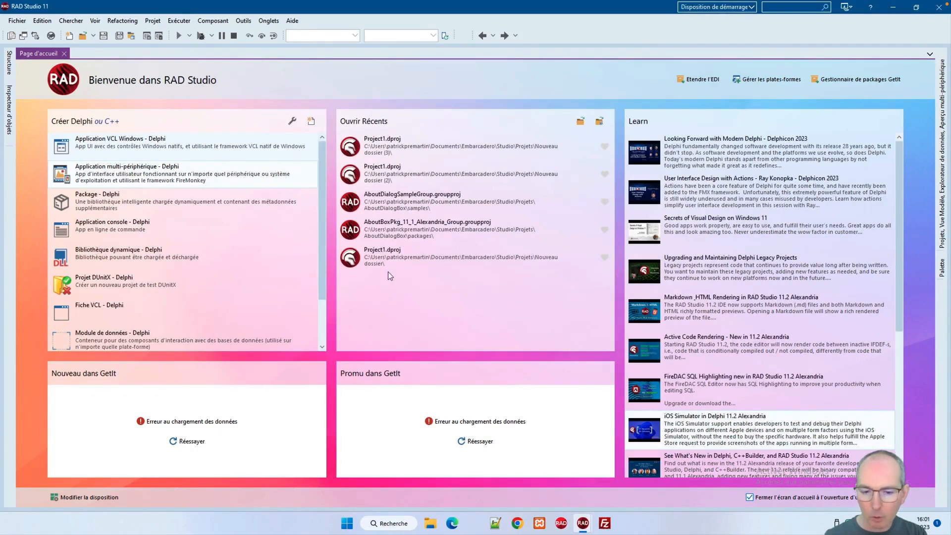
{"action": "key", "text": "alt+Tab"}
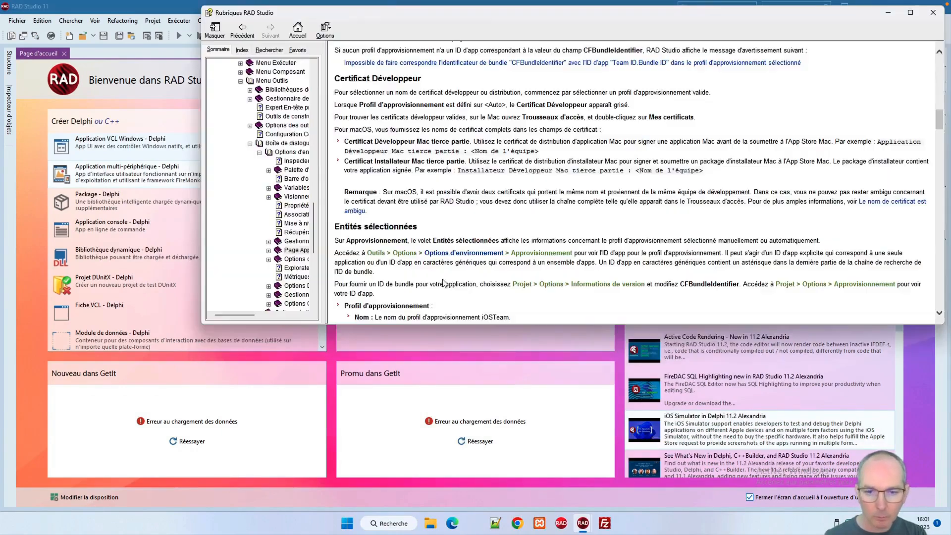
{"action": "left_click", "coordinate": [931, 20]}
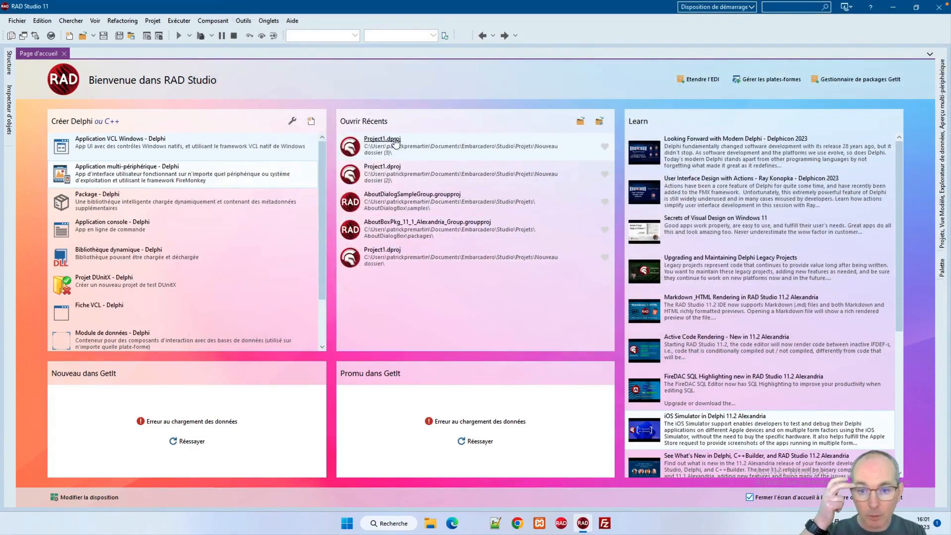
- Open the recent Project1.dproj from Nouveau dossier (3) and activate the ID Développeur configuration of its macOS ARM 64 bits target platform
{"action": "left_click", "coordinate": [395, 143]}
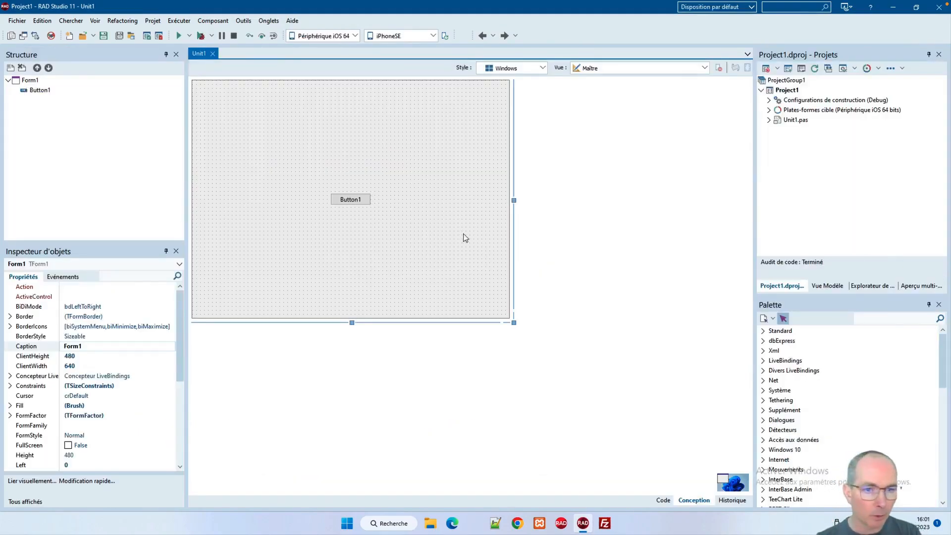
{"action": "left_click", "coordinate": [769, 109]}
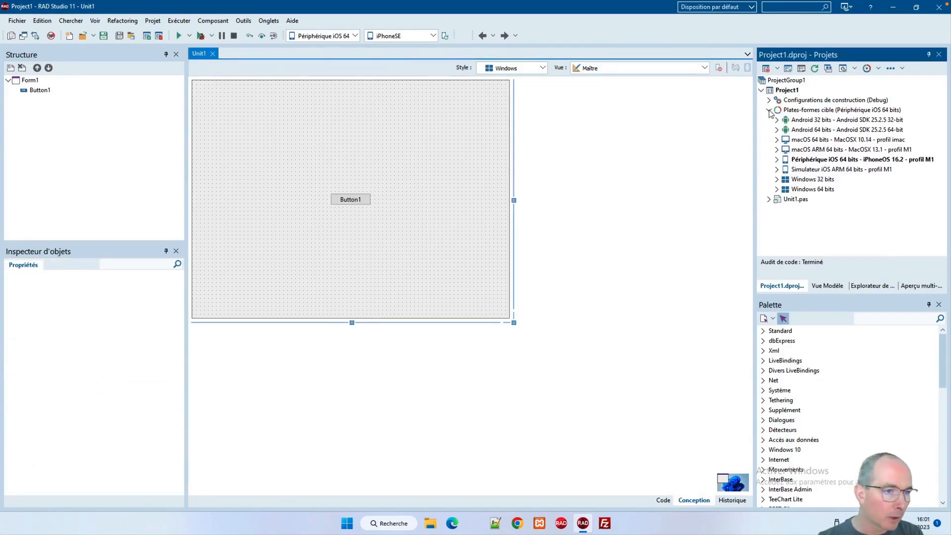
{"action": "left_click", "coordinate": [781, 150]}
{"action": "left_click", "coordinate": [777, 149]}
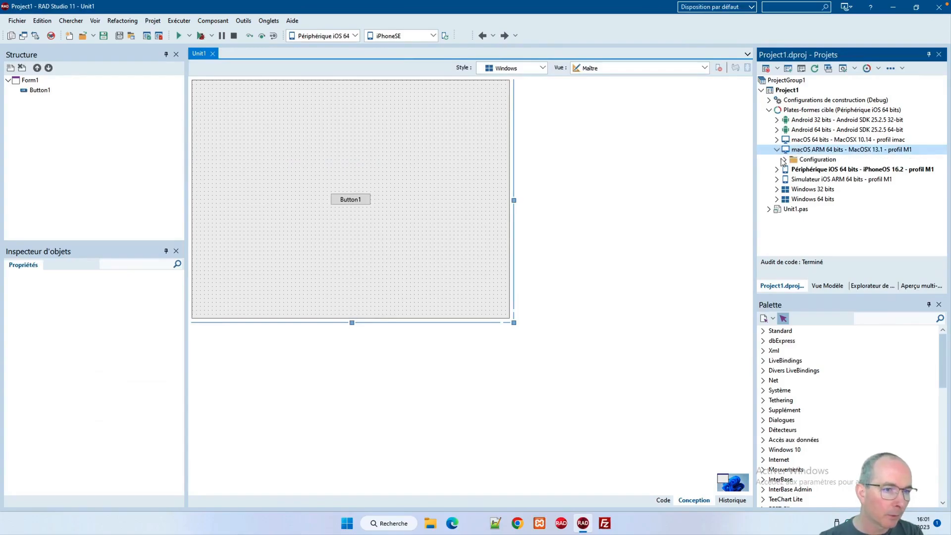
{"action": "left_click", "coordinate": [786, 160]}
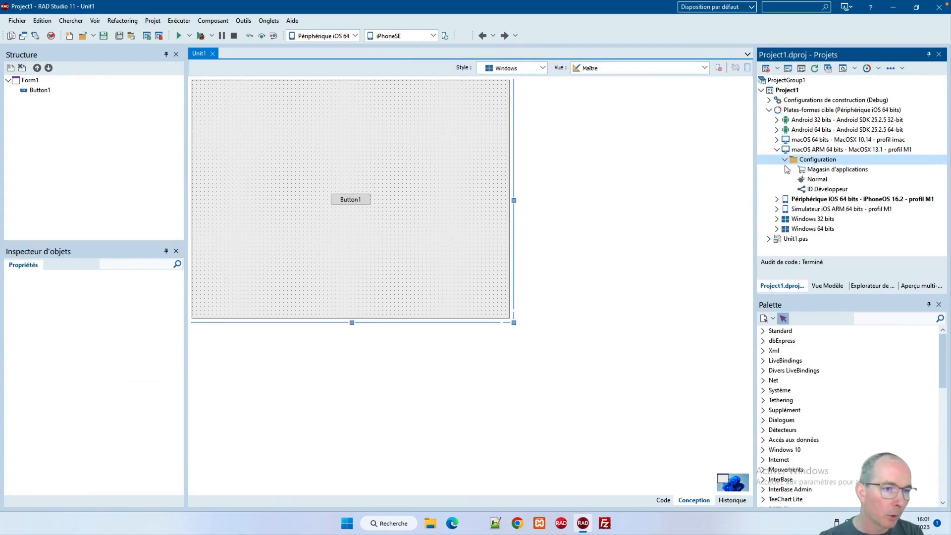
{"action": "double_click", "coordinate": [816, 189]}
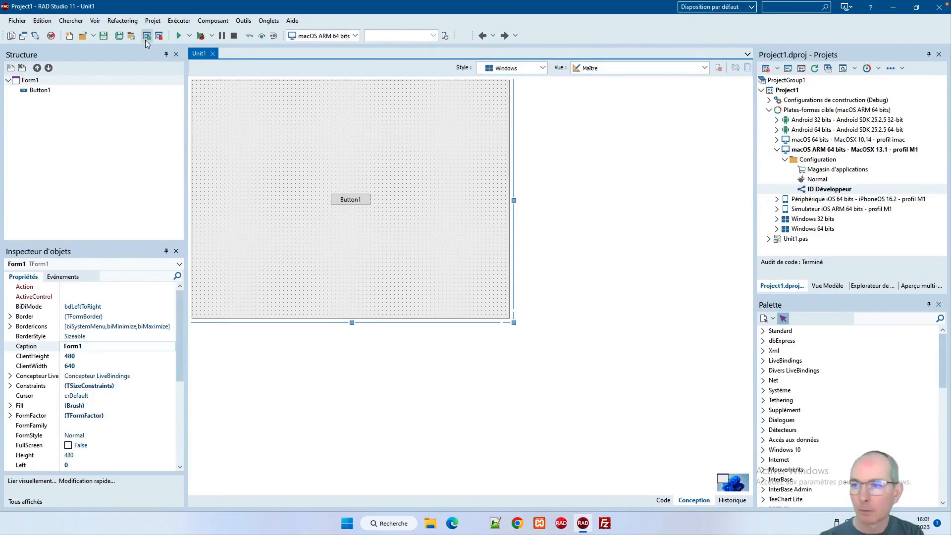
- Build Project1 for macOS ARM 64 bits and deploy it
{"action": "left_click", "coordinate": [153, 21]}
{"action": "left_click", "coordinate": [166, 159]}
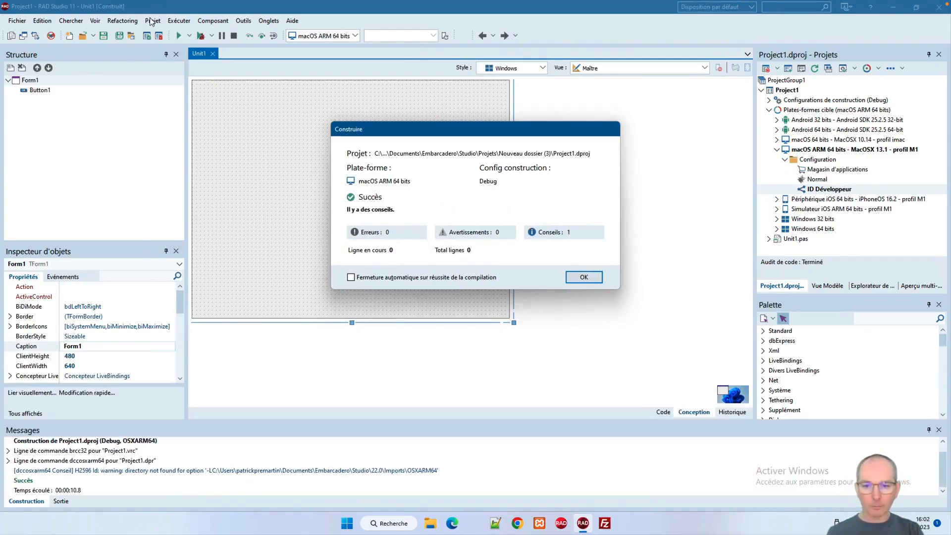
{"action": "key", "text": "Return"}
{"action": "left_click", "coordinate": [152, 20]}
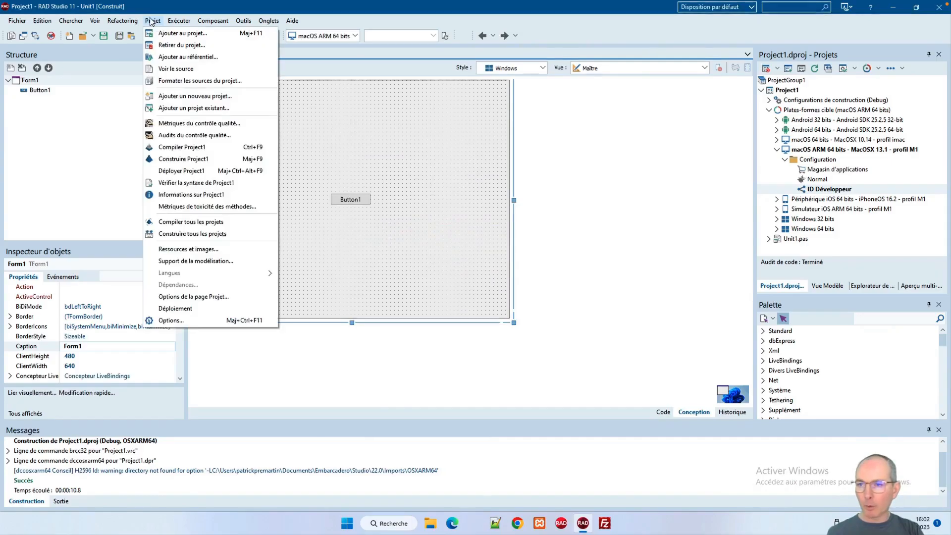
{"action": "left_click", "coordinate": [198, 171]}
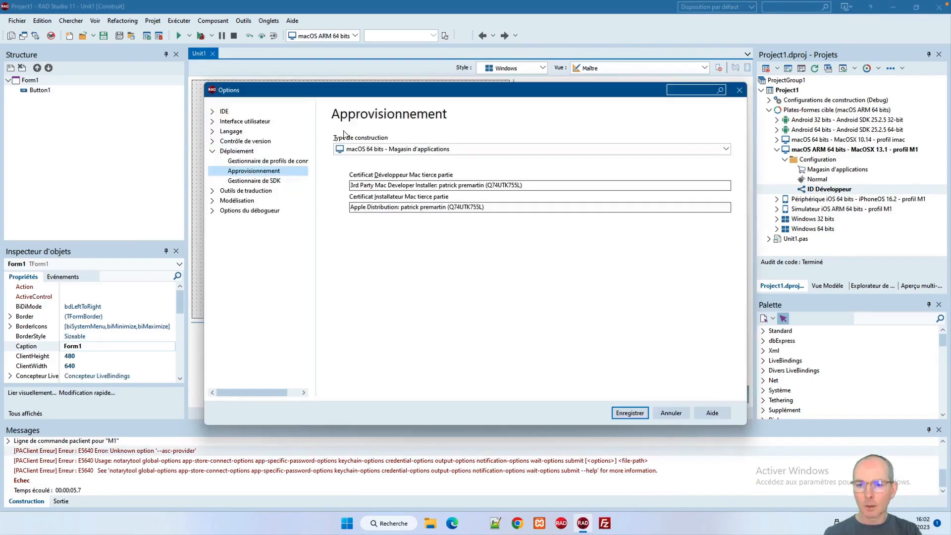
- Insert a leading space before --asc-provider in the extra notarization options for macOS 64 bits - ID Développeur, and save the options
{"action": "left_click", "coordinate": [386, 150]}
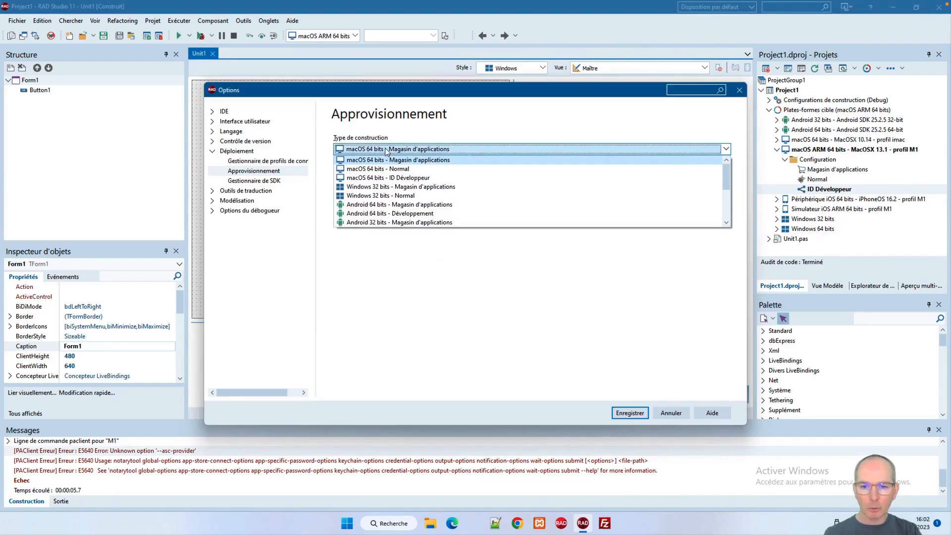
{"action": "left_click", "coordinate": [398, 179]}
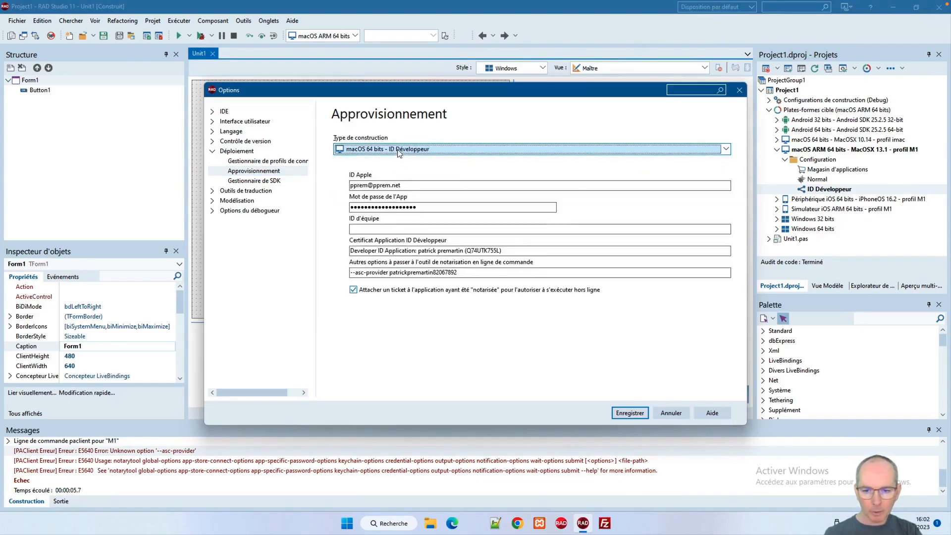
{"action": "left_click", "coordinate": [350, 272]}
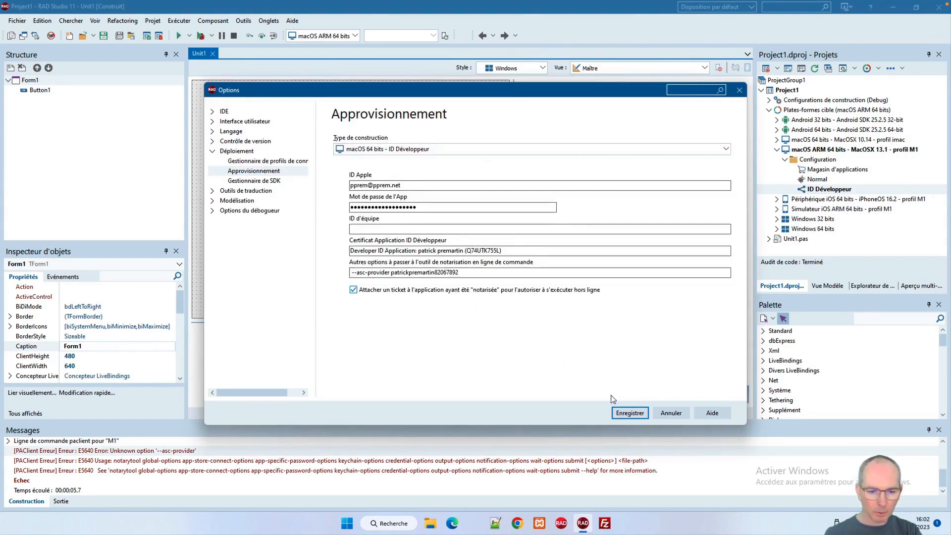
{"action": "left_click", "coordinate": [631, 416]}
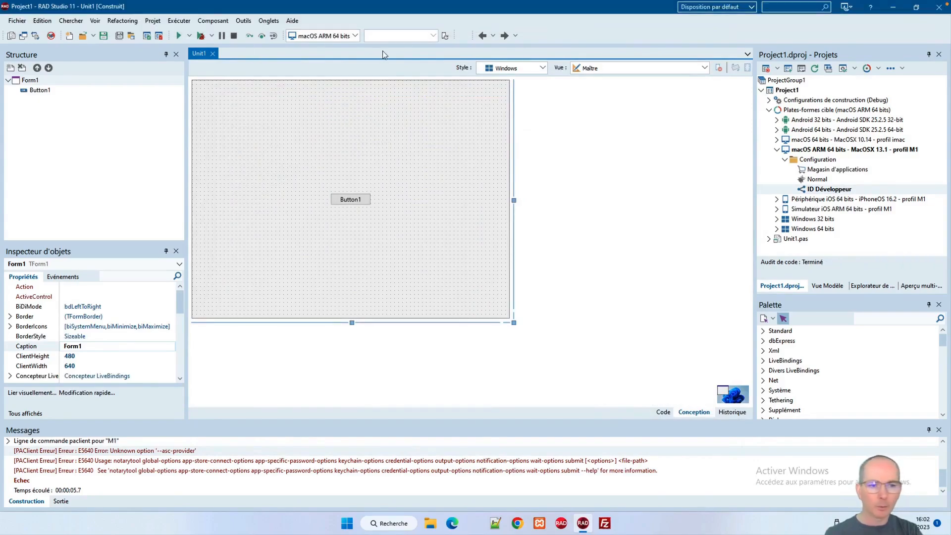
- Insert a leading space before --asc-provider in the extra notarization options for macOS ARM 64 bits - ID Développeur, and save the options
{"action": "left_click", "coordinate": [242, 22]}
{"action": "left_click", "coordinate": [244, 33]}
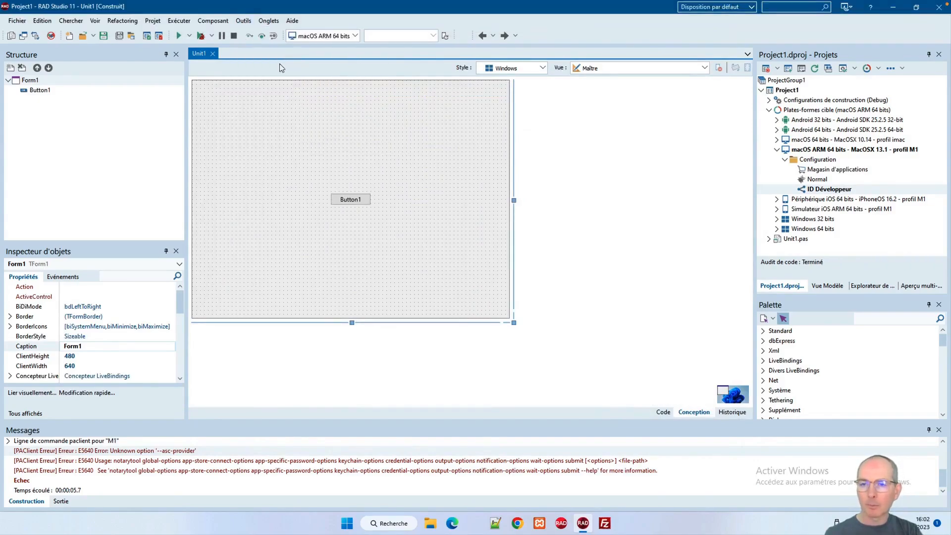
{"action": "left_click", "coordinate": [374, 150]}
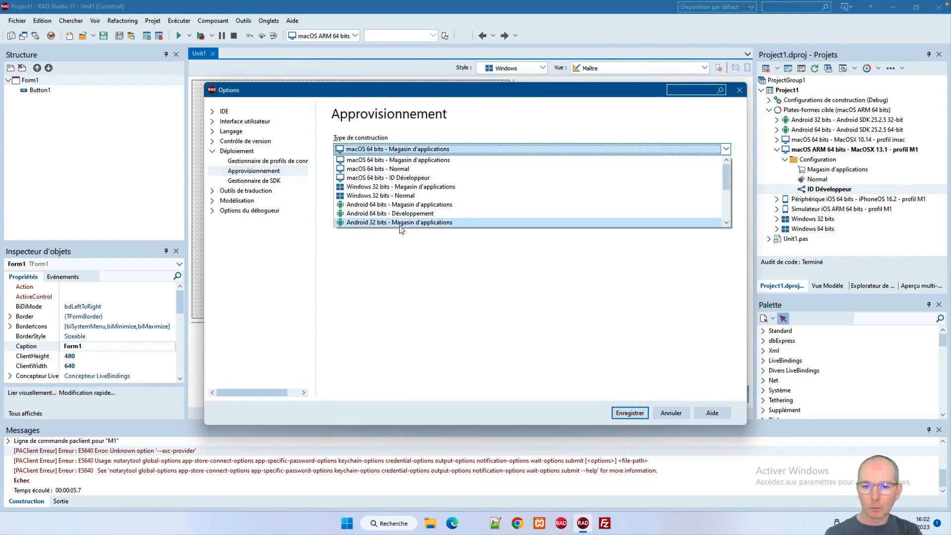
{"action": "scroll", "coordinate": [398, 198], "scroll_direction": "down", "scroll_amount": 3}
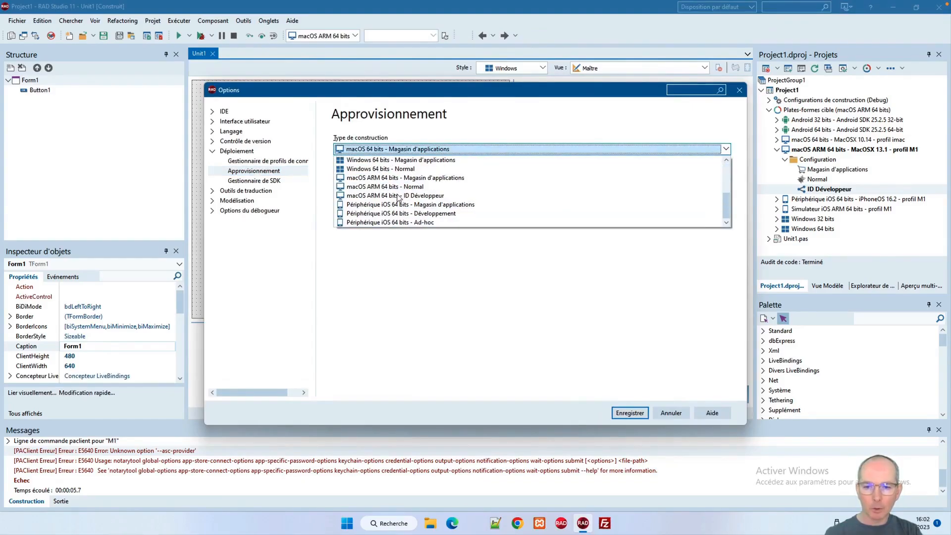
{"action": "left_click", "coordinate": [401, 196]}
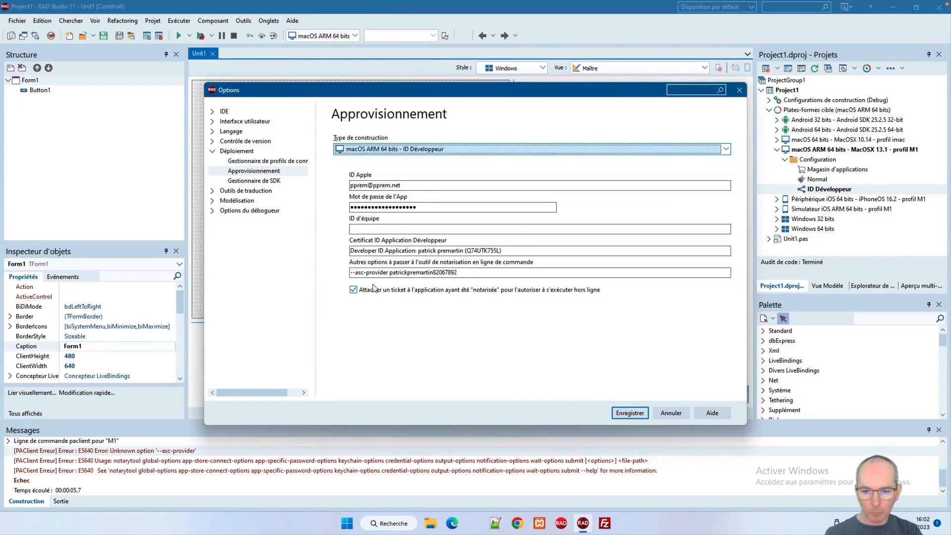
{"action": "left_click", "coordinate": [351, 273]}
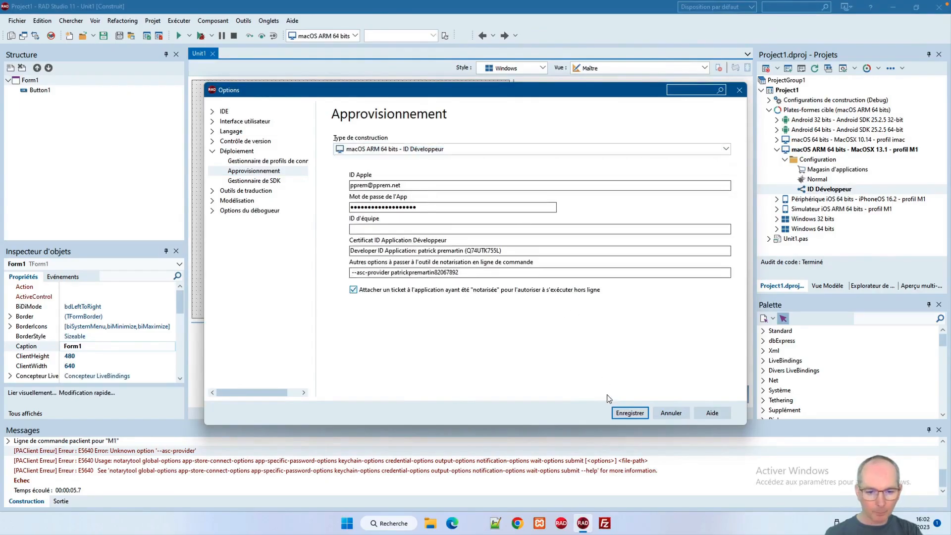
{"action": "left_click", "coordinate": [629, 414]}
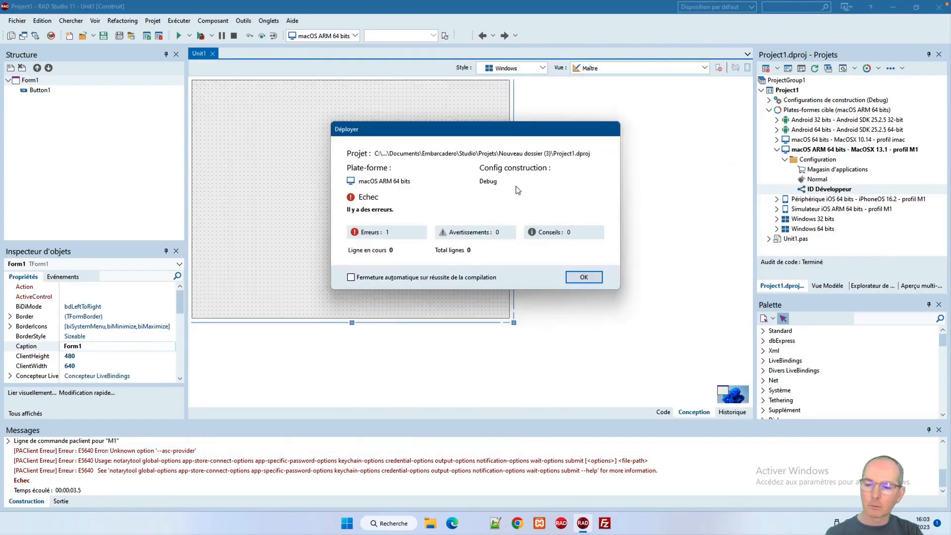
{"action": "key", "text": "Return"}
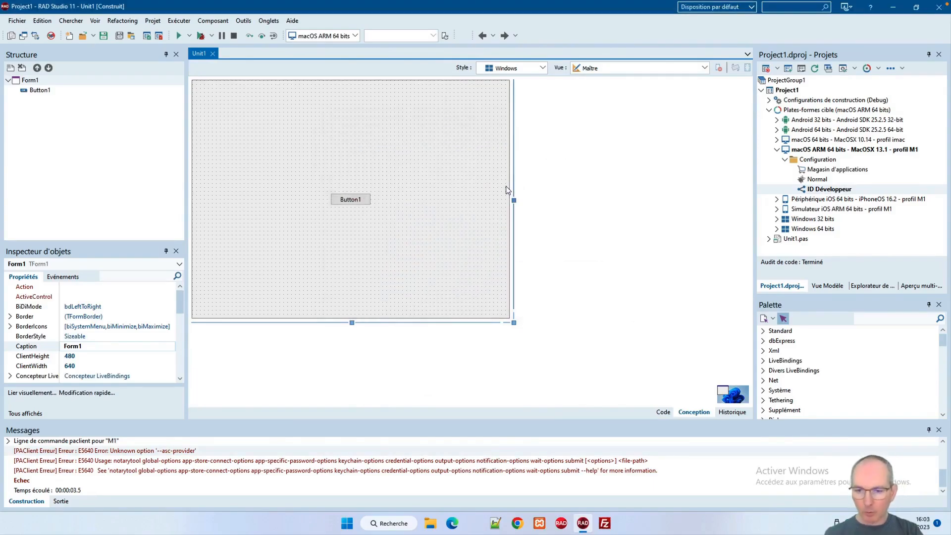
{"action": "left_click", "coordinate": [161, 22]}
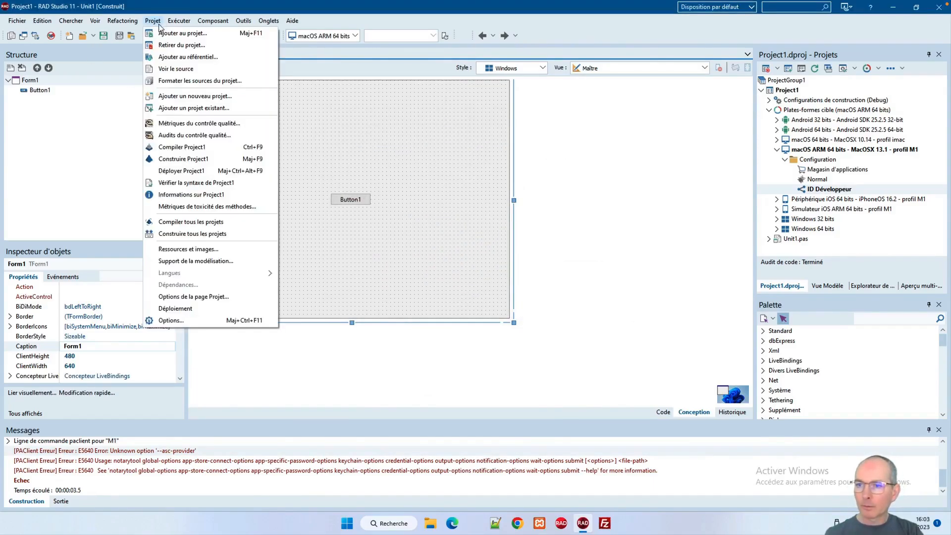
{"action": "left_click", "coordinate": [254, 322]}
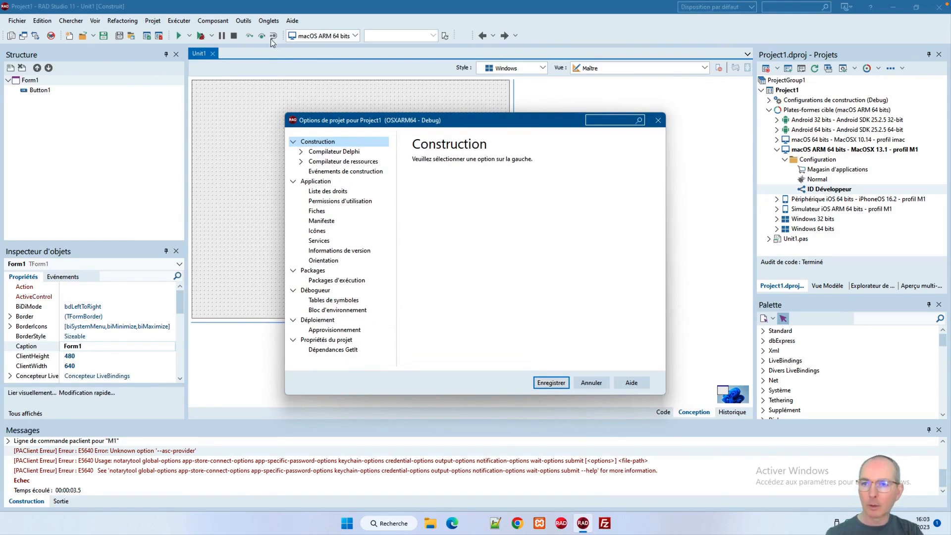
{"action": "key", "text": "Escape"}
- Clear the extra notarization tool options for macOS ARM 64 bits - ID Développeur in the provisioning options, and save them
{"action": "left_click", "coordinate": [243, 21]}
{"action": "left_click", "coordinate": [252, 35]}
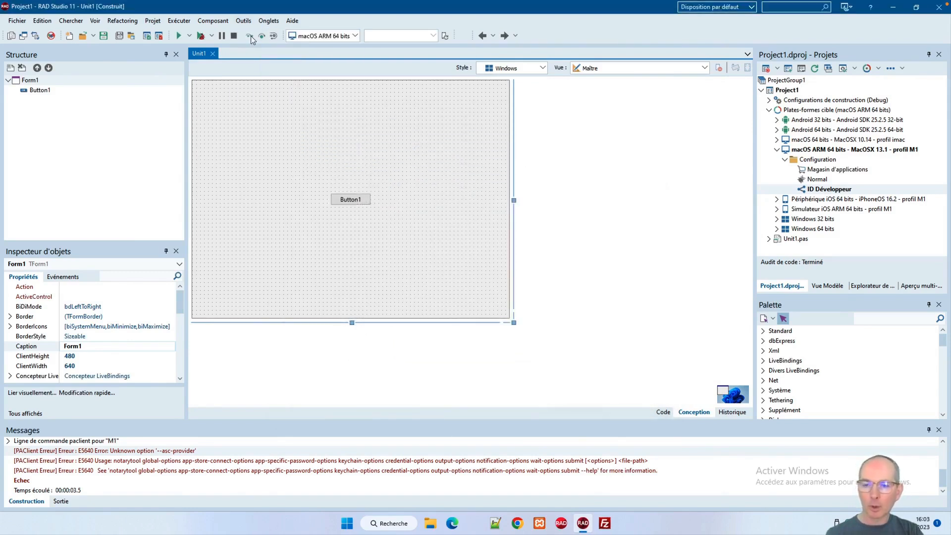
{"action": "left_click", "coordinate": [380, 149]}
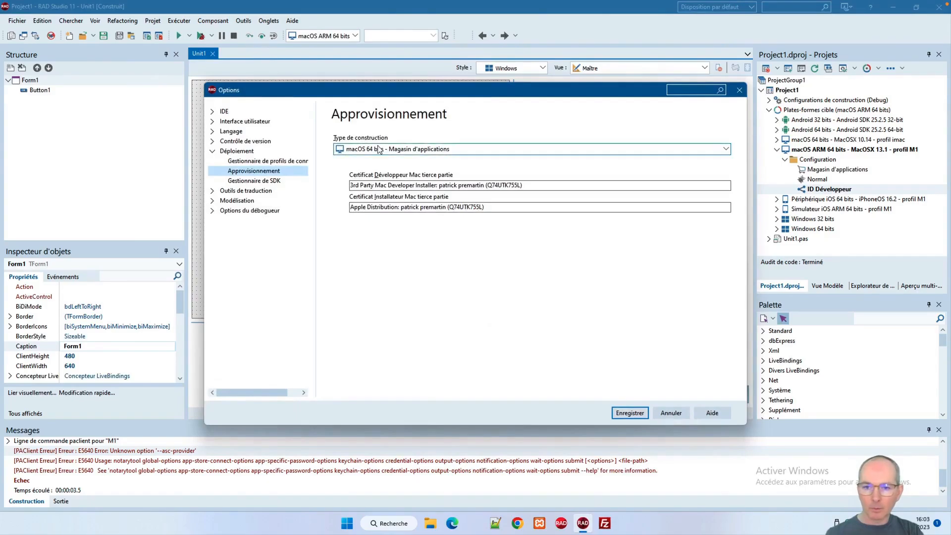
{"action": "scroll", "coordinate": [386, 189], "scroll_direction": "down", "scroll_amount": 3}
{"action": "scroll", "coordinate": [386, 189], "scroll_direction": "down", "scroll_amount": 2}
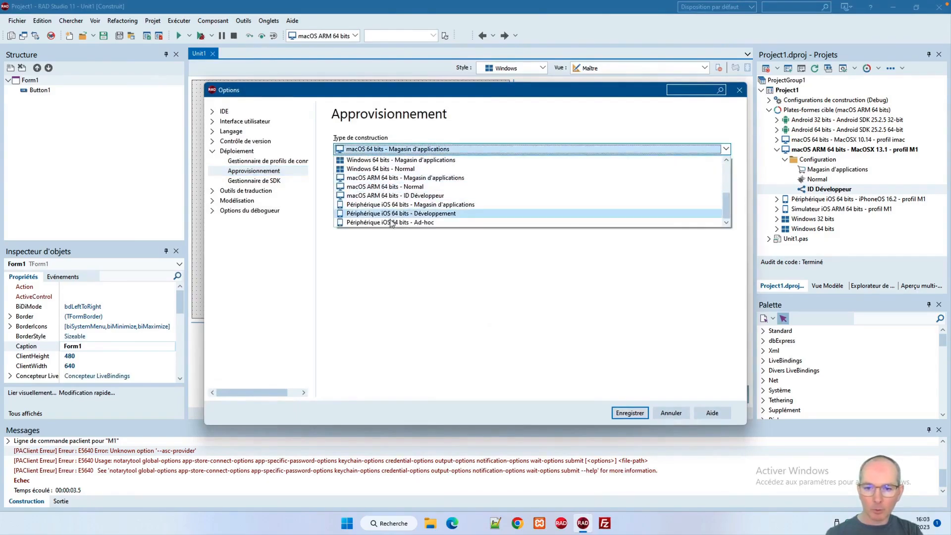
{"action": "left_click", "coordinate": [407, 196]}
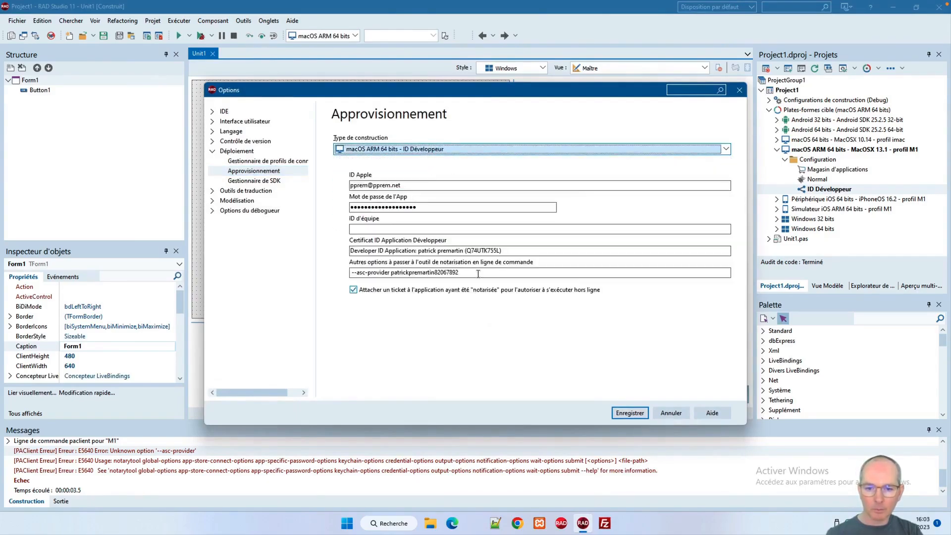
{"action": "left_click_drag", "start_coordinate": [478, 273], "coordinate": [311, 278]}
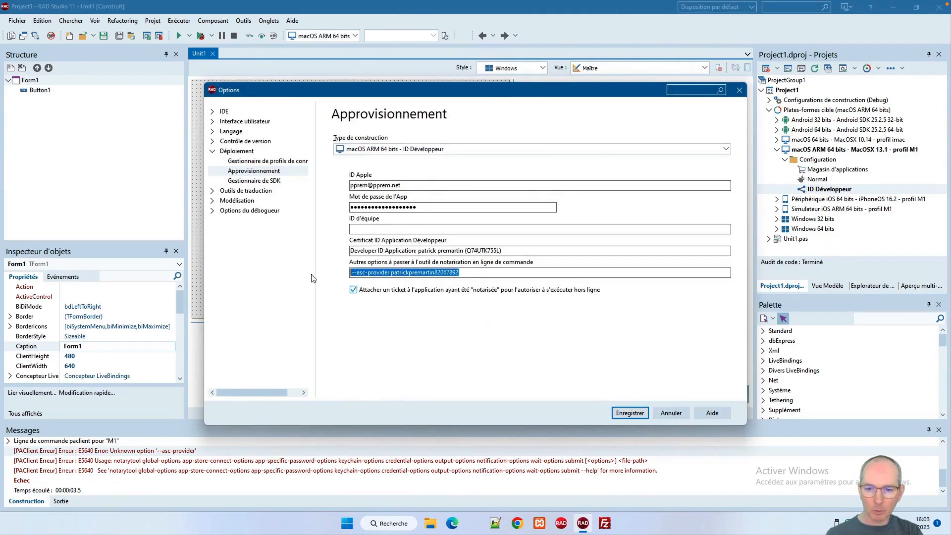
{"action": "key", "text": "Delete"}
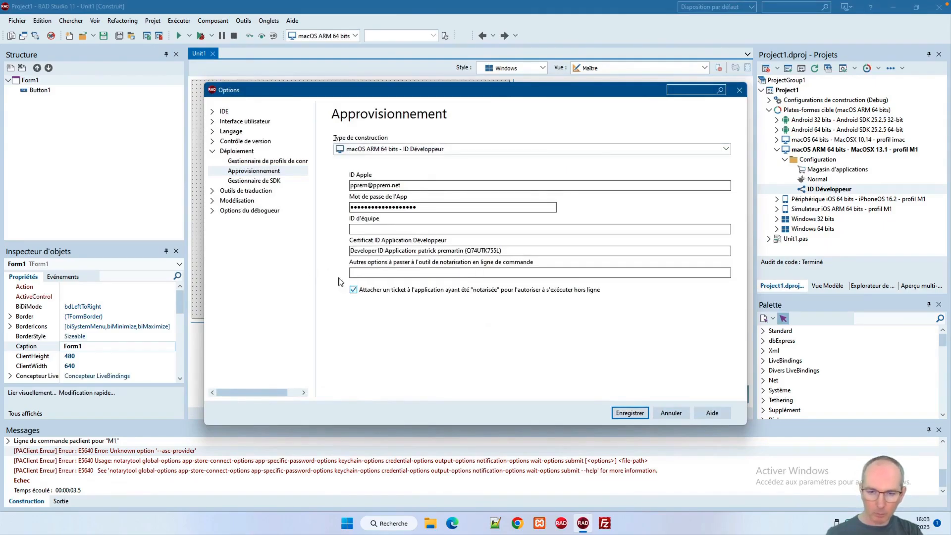
{"action": "left_click", "coordinate": [627, 414]}
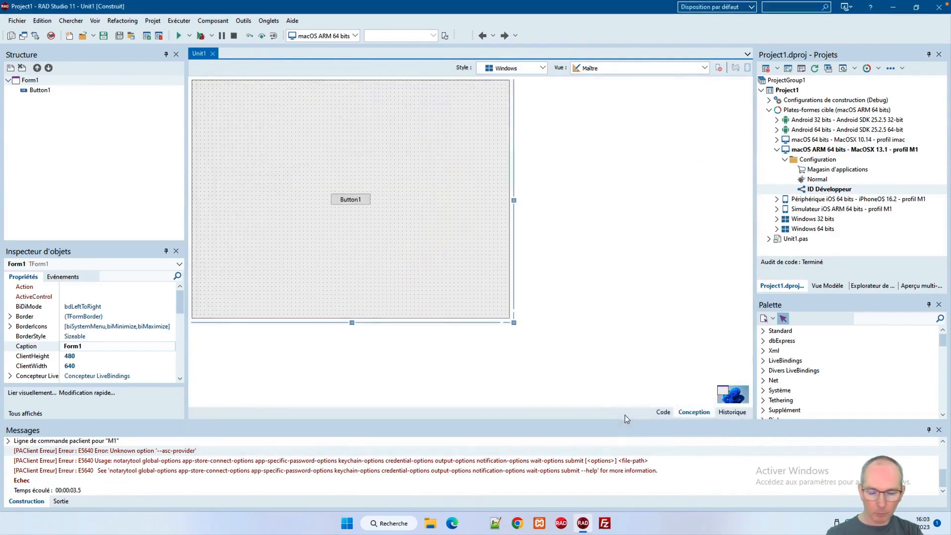
- Deploy Project1 again with the macOS ARM 64 bits ID Développeur configuration
{"action": "left_click", "coordinate": [149, 21]}
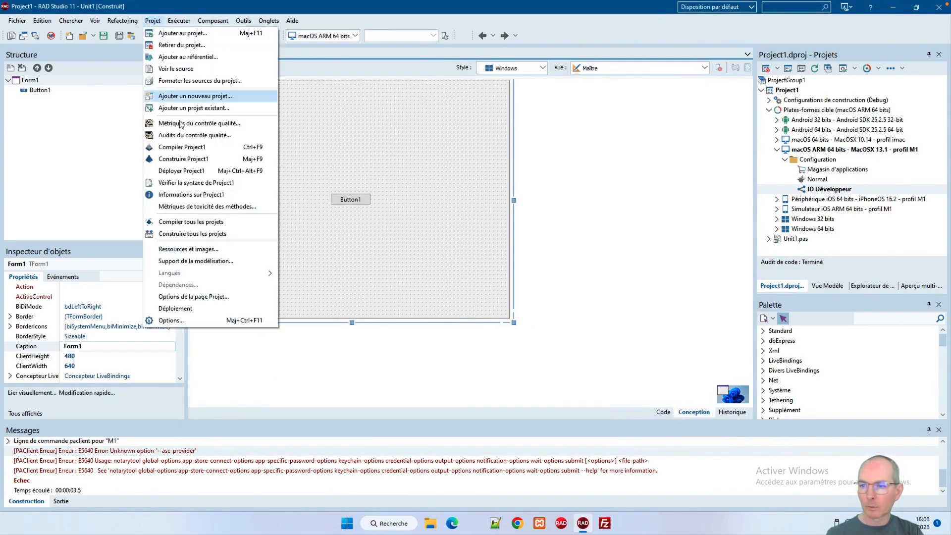
{"action": "left_click", "coordinate": [180, 171]}
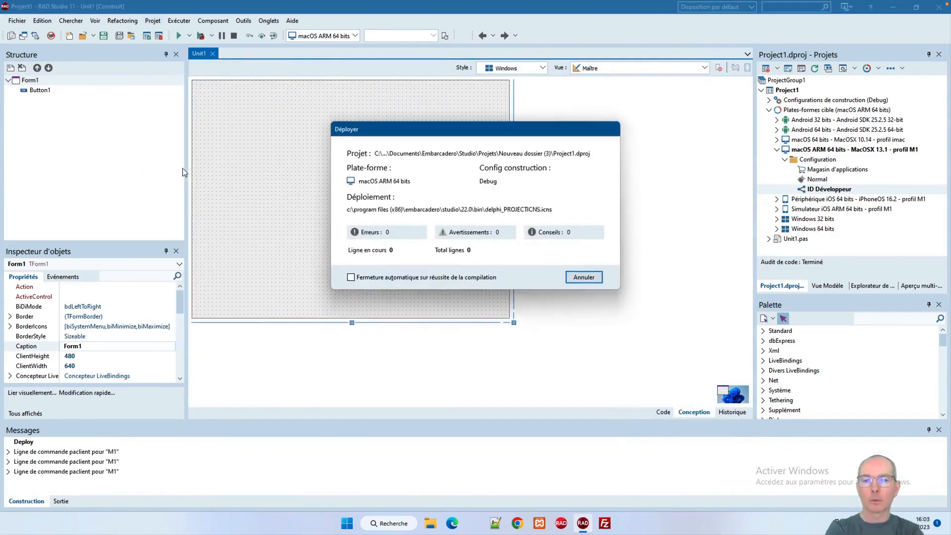
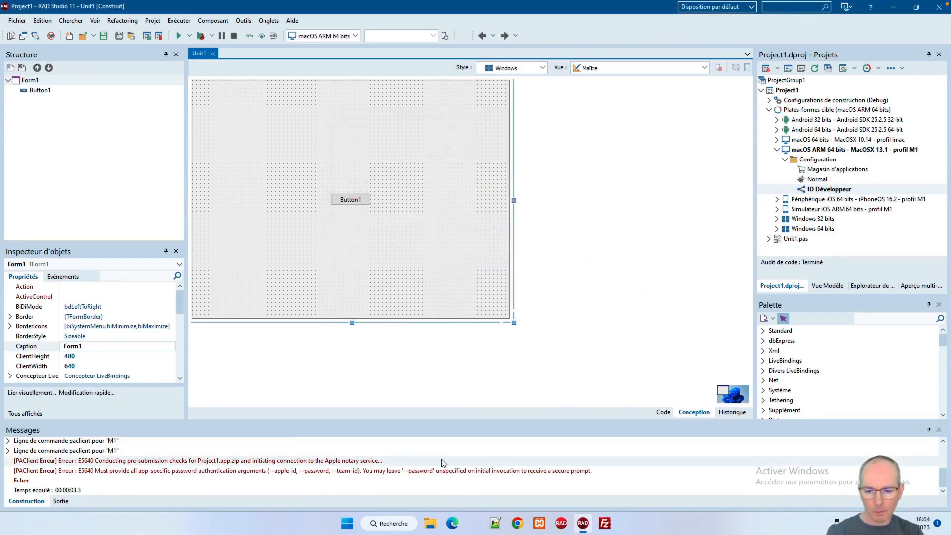
- Close the deployment report, switch to Safari, and search Google in a new tab for "team id apple developer"
{"action": "left_click", "coordinate": [418, 474]}
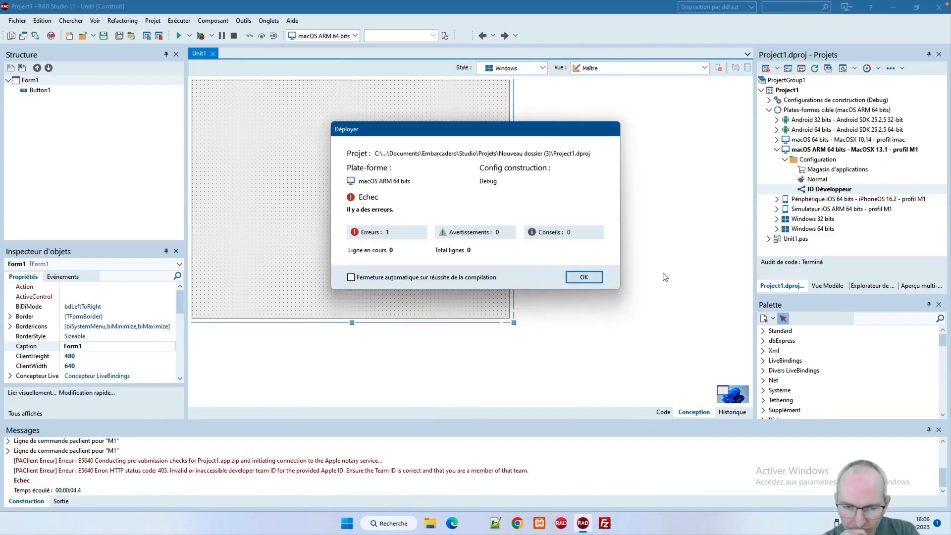
{"action": "left_click", "coordinate": [580, 277]}
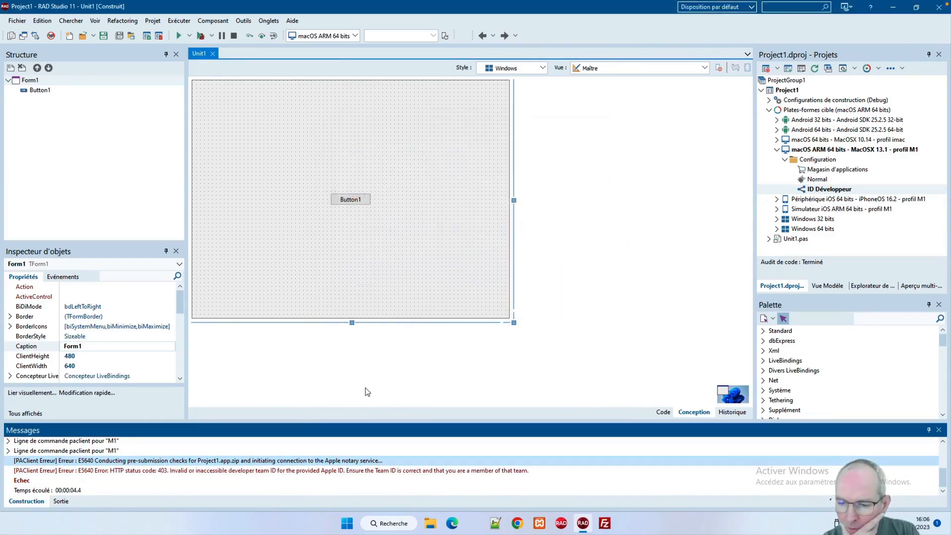
{"action": "key", "text": "ctrl+Left"}
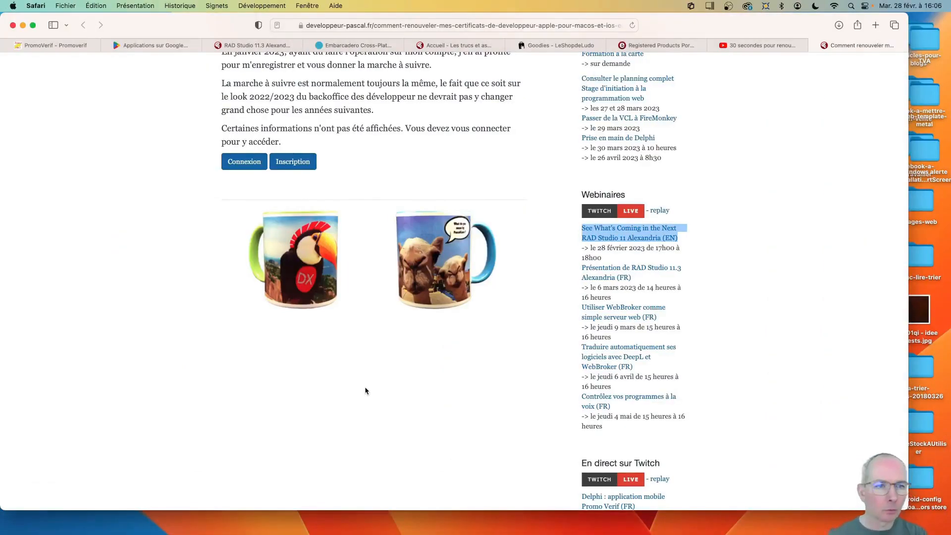
{"action": "key", "text": "super+t"}
{"action": "type", "text": "team id app"}
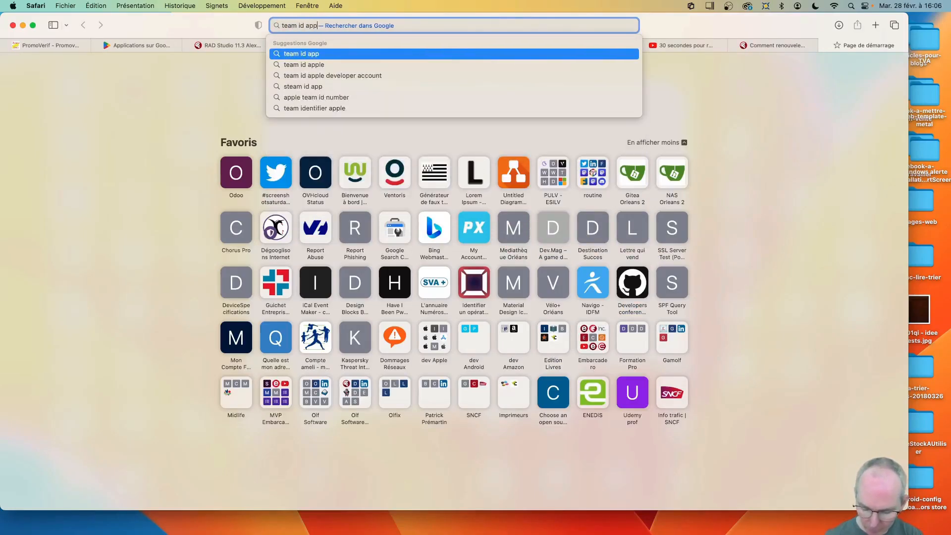
{"action": "type", "text": "le developer"}
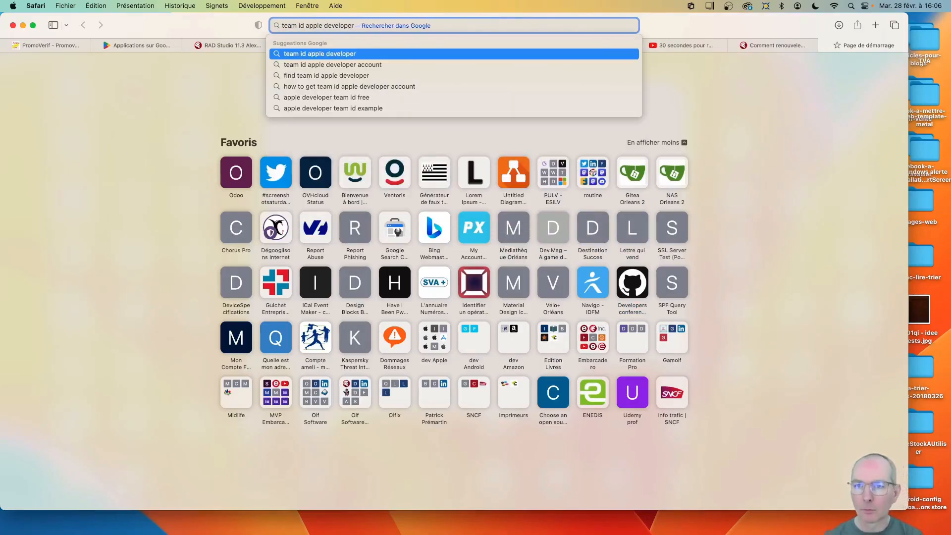
{"action": "key", "text": "Return"}
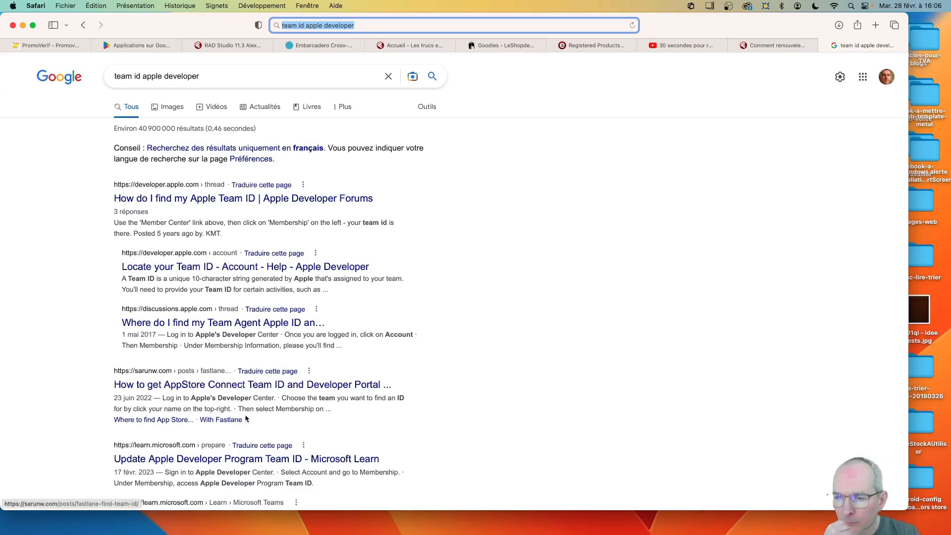
- Follow the membership link in the forum thread "How do I find my Apple Team ID" and sign in with the Apple ID and account password
{"action": "left_click", "coordinate": [257, 200]}
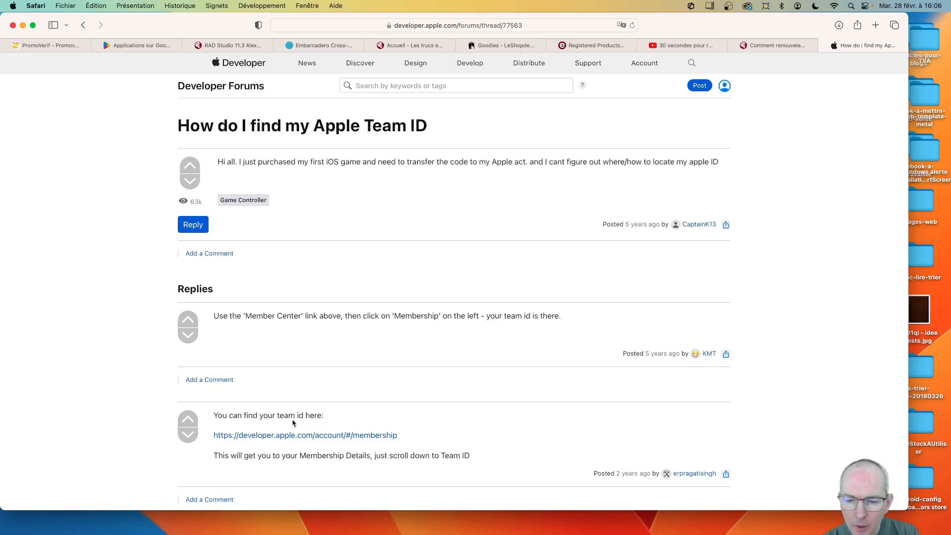
{"action": "left_click", "coordinate": [300, 436]}
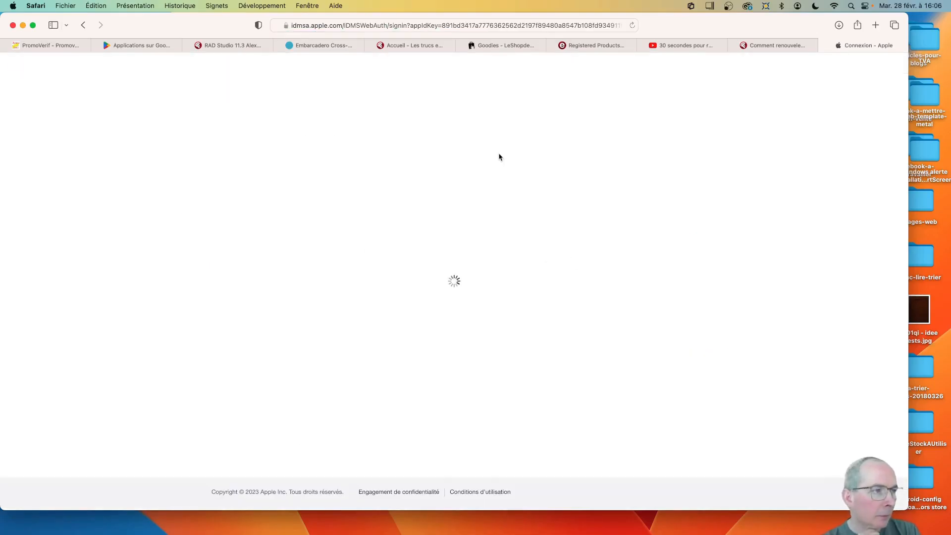
{"action": "left_click", "coordinate": [457, 262]}
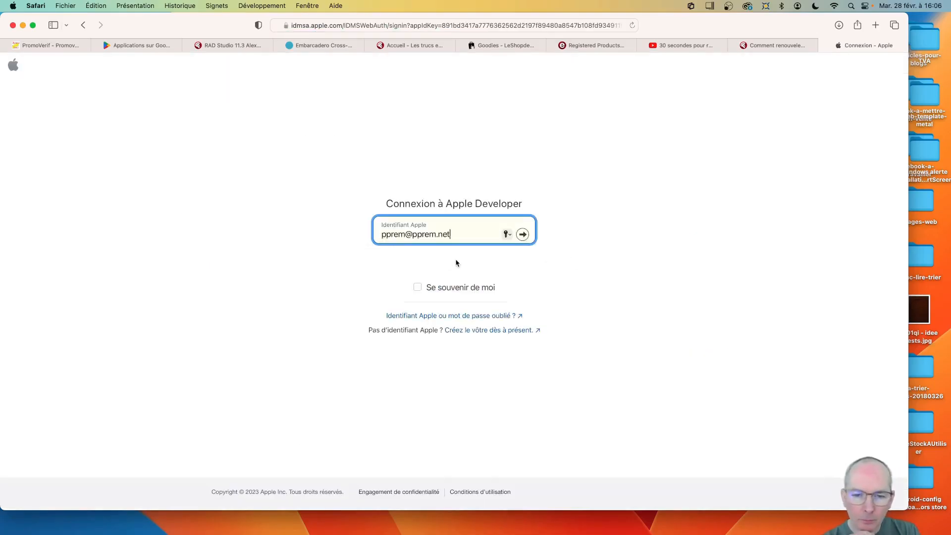
{"action": "left_click", "coordinate": [522, 234]}
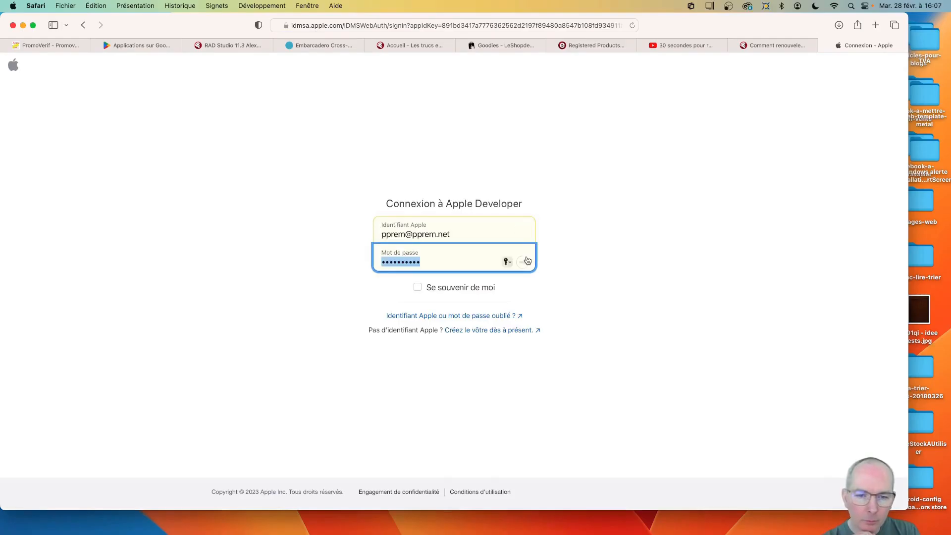
{"action": "left_click", "coordinate": [523, 260]}
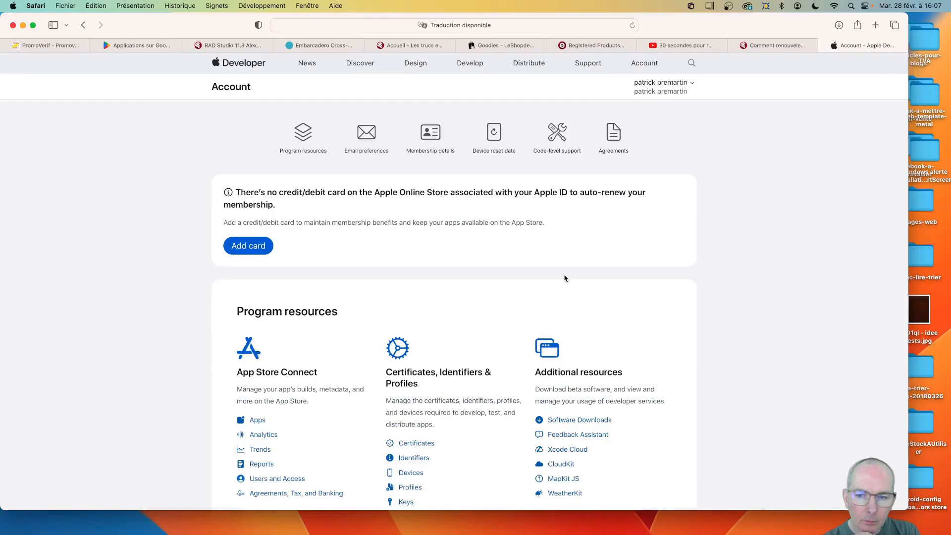
- Copy the Team ID from the membership details of the Apple Developer account
{"action": "left_click", "coordinate": [430, 138]}
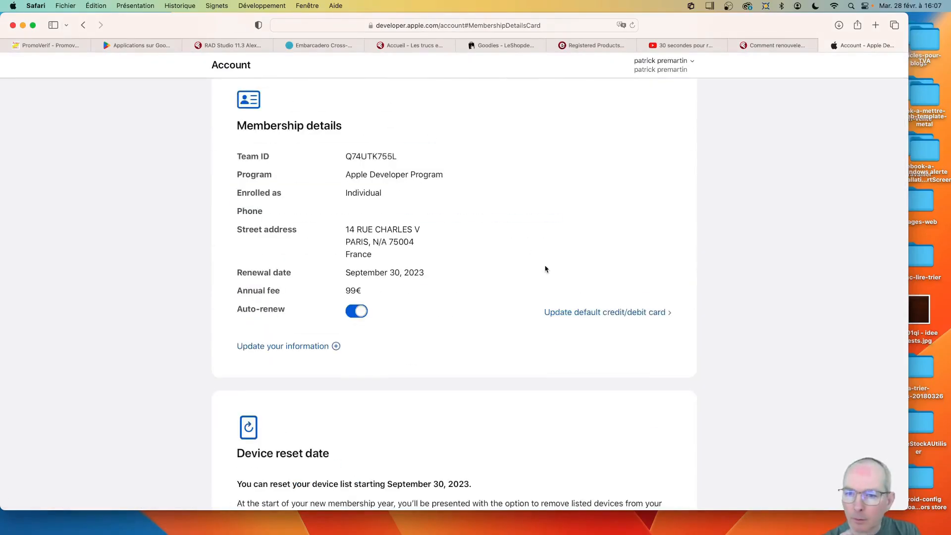
{"action": "double_click", "coordinate": [379, 154]}
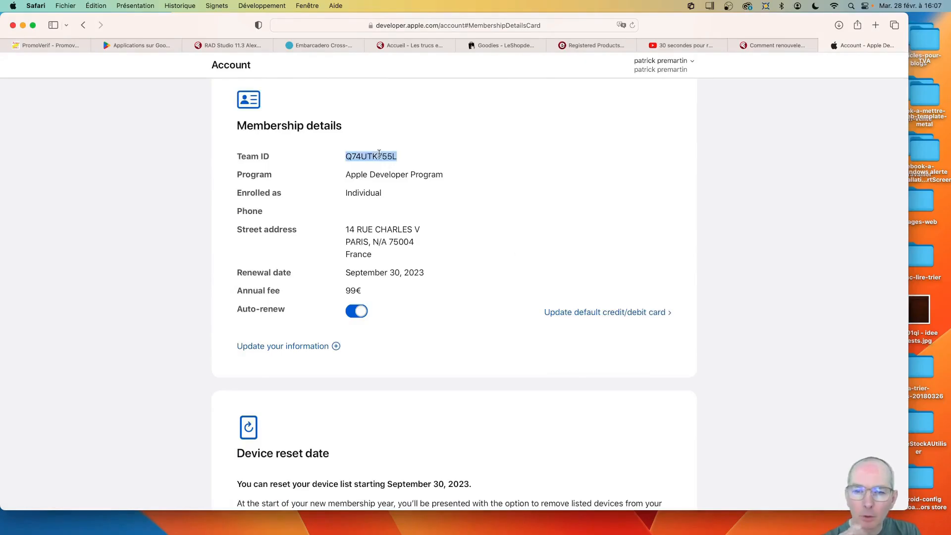
{"action": "right_click", "coordinate": [382, 160]}
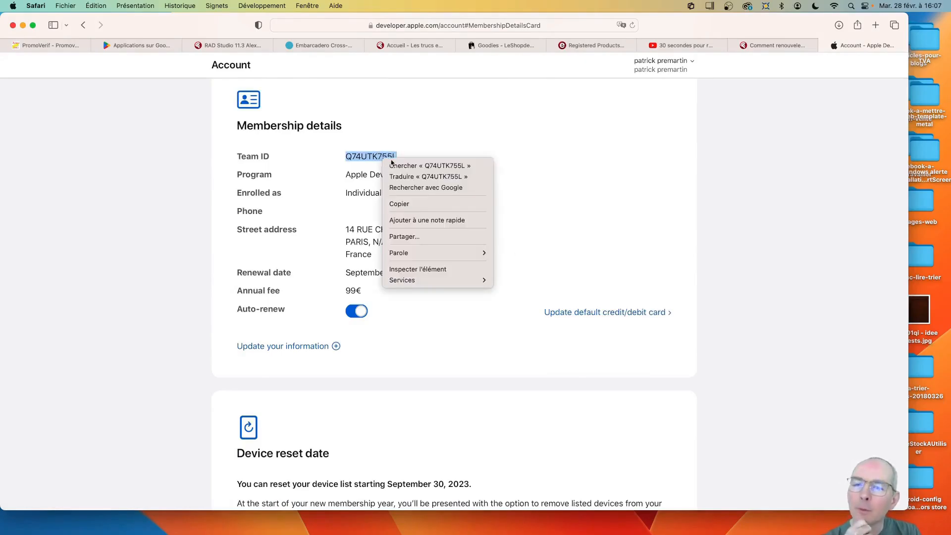
{"action": "left_click", "coordinate": [438, 203]}
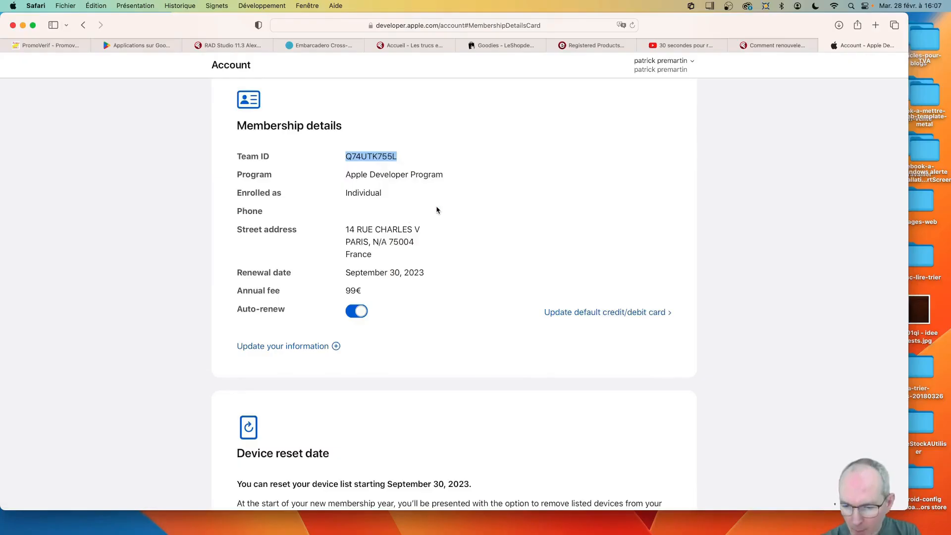
- Switch back to RAD Studio and paste the Team ID as the ID d'équipe for macOS 64 bits - ID Développeur in the provisioning options
{"action": "key", "text": "super+Tab"}
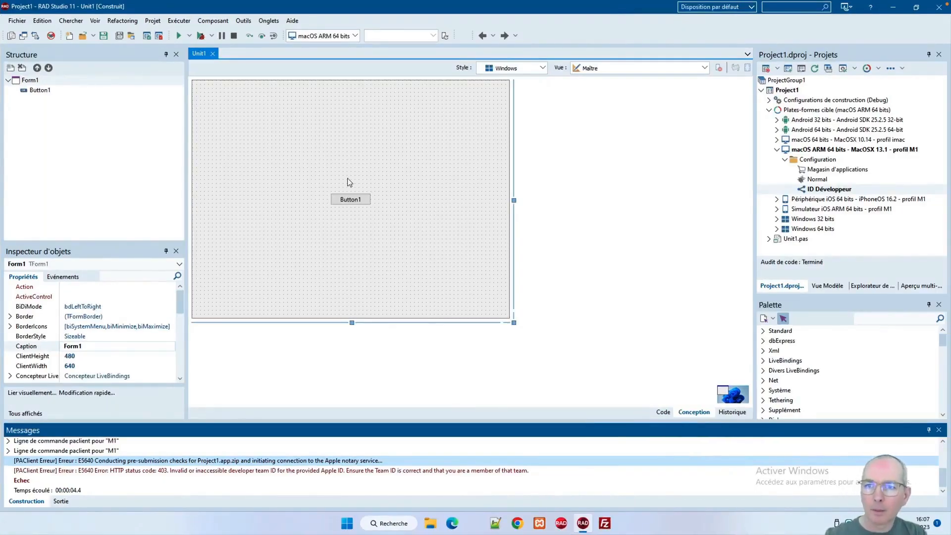
{"action": "left_click", "coordinate": [243, 20]}
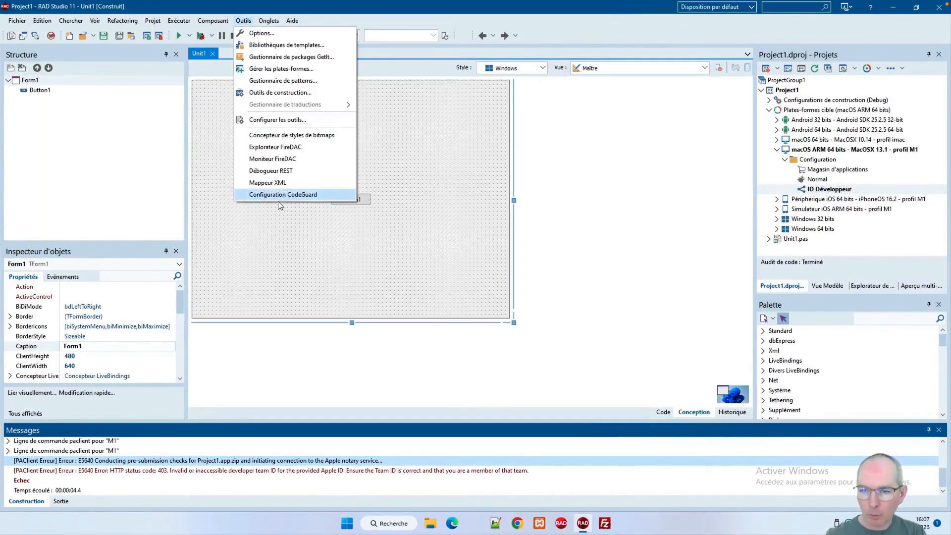
{"action": "left_click", "coordinate": [248, 33]}
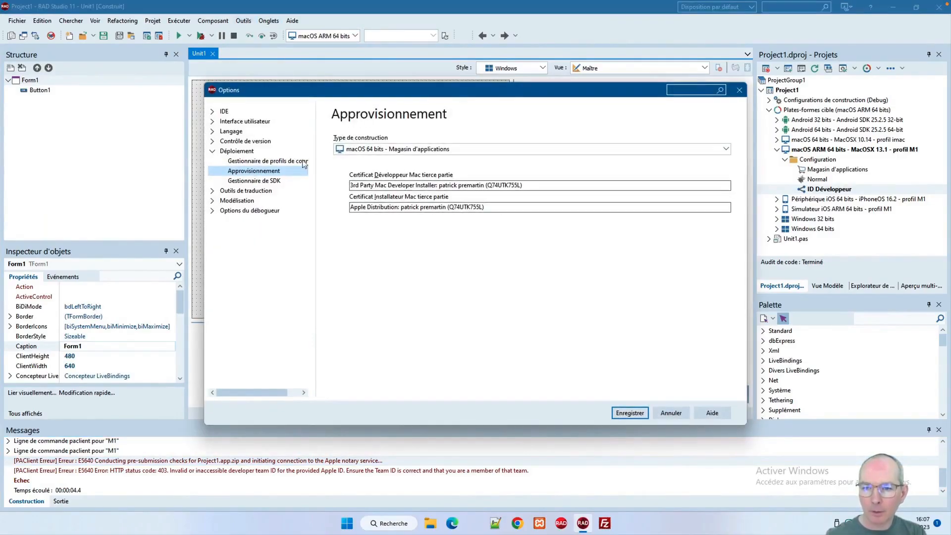
{"action": "left_click", "coordinate": [407, 149]}
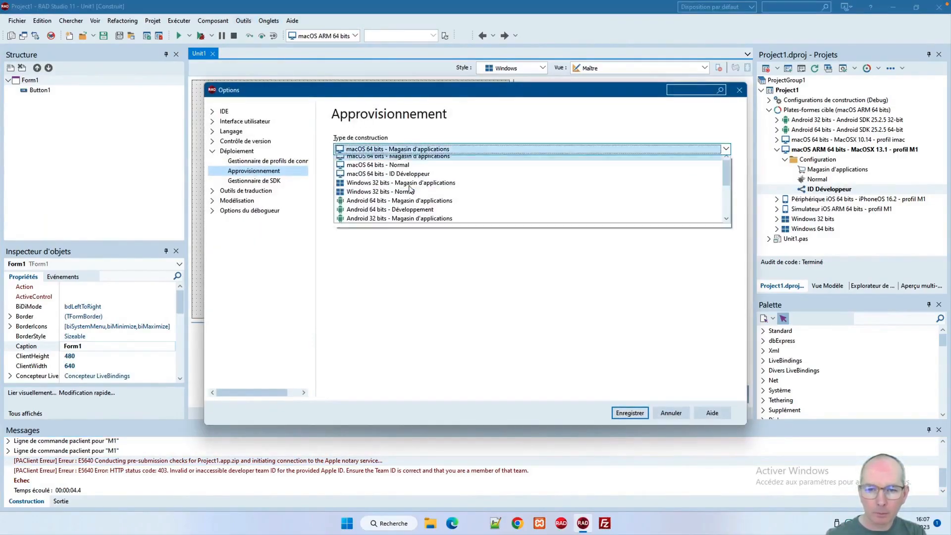
{"action": "left_click", "coordinate": [434, 179]}
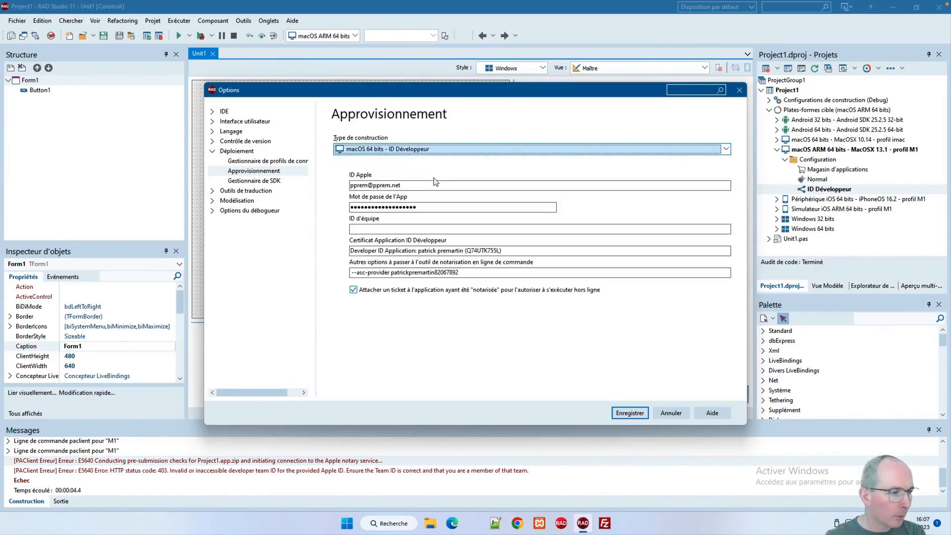
{"action": "left_click", "coordinate": [434, 229]}
{"action": "key", "text": "ctrl+v"}
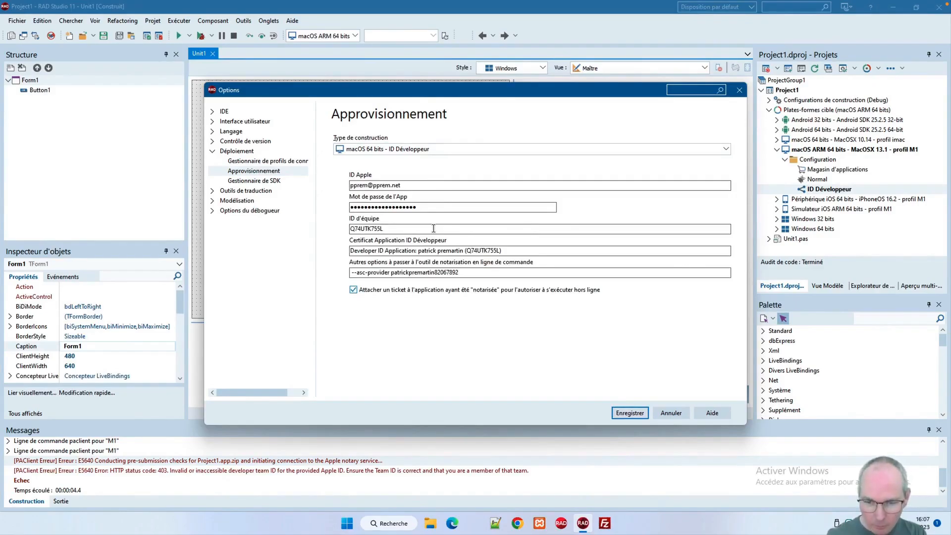
- Replace the ID d'équipe for macOS ARM 64 bits - ID Développeur with the copied Team ID, and save the options
{"action": "left_click", "coordinate": [436, 150]}
{"action": "scroll", "coordinate": [442, 178], "scroll_direction": "down", "scroll_amount": 3}
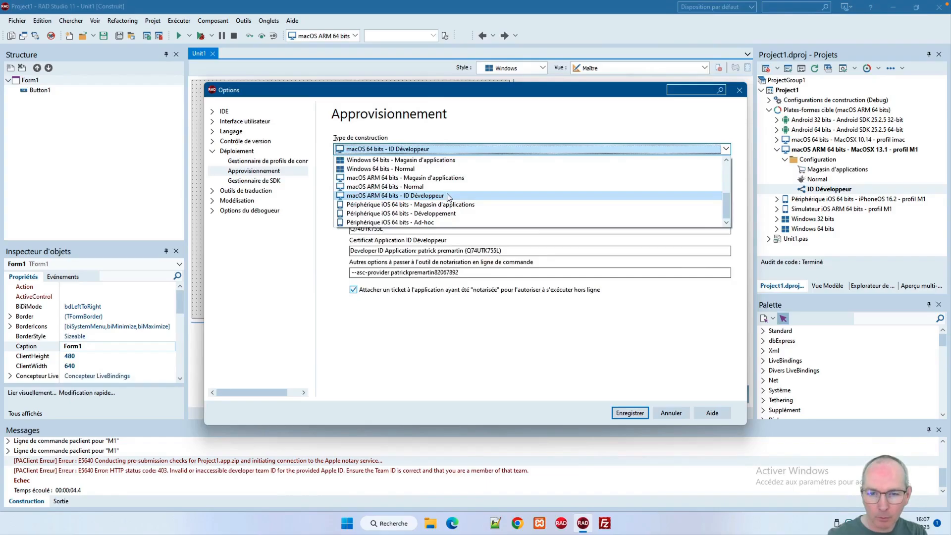
{"action": "left_click", "coordinate": [447, 197]}
{"action": "left_click_drag", "start_coordinate": [418, 231], "coordinate": [338, 228]}
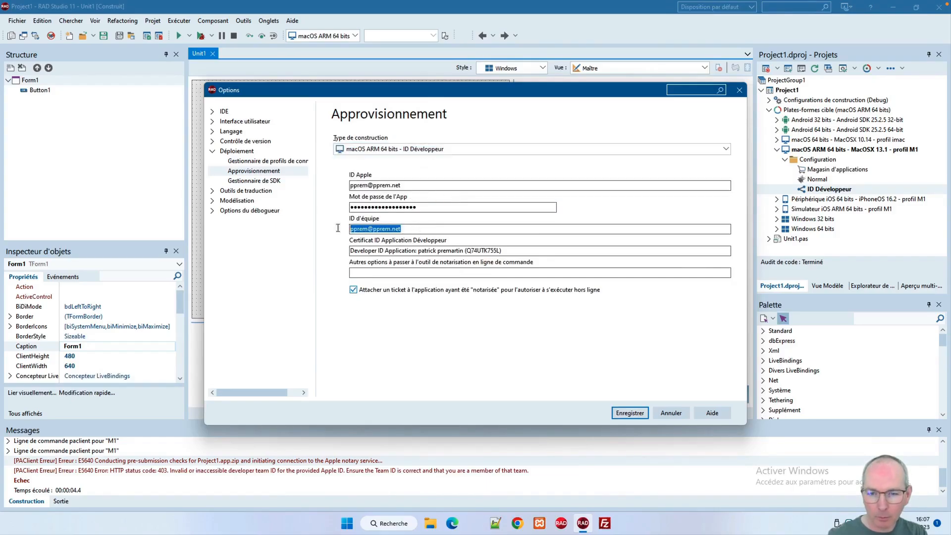
{"action": "key", "text": "ctrl+v"}
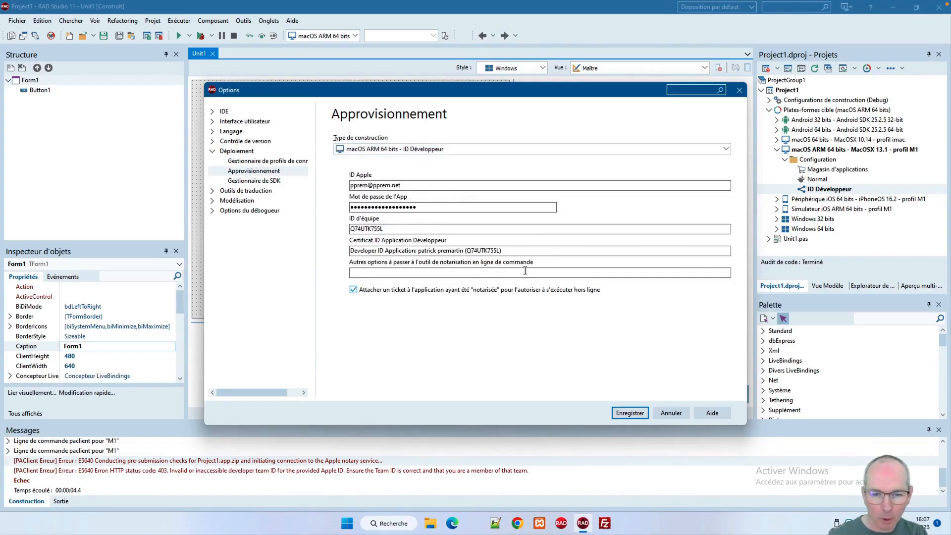
{"action": "left_click", "coordinate": [630, 412]}
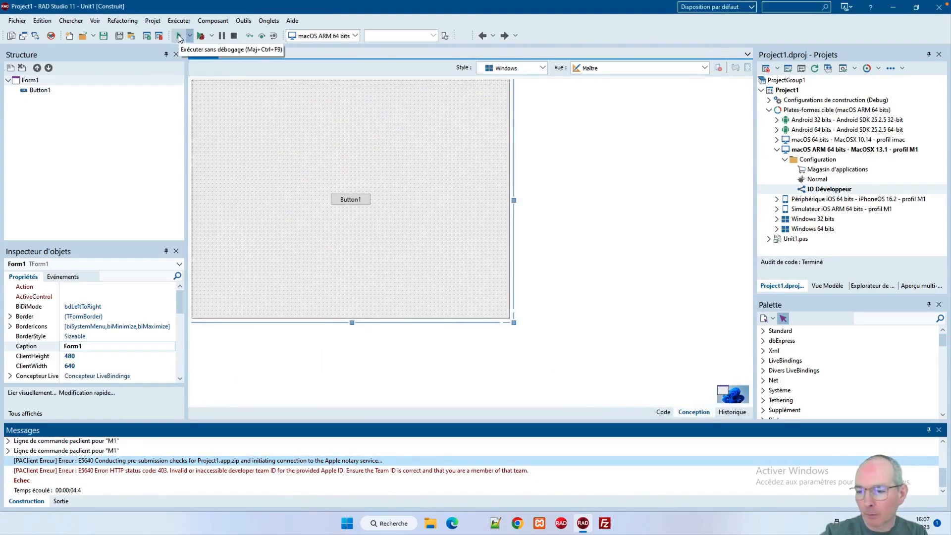
- Deploy Project1 for macOS ARM 64 bits using the corrected Team ID
{"action": "left_click", "coordinate": [152, 22]}
{"action": "left_click", "coordinate": [180, 177]}
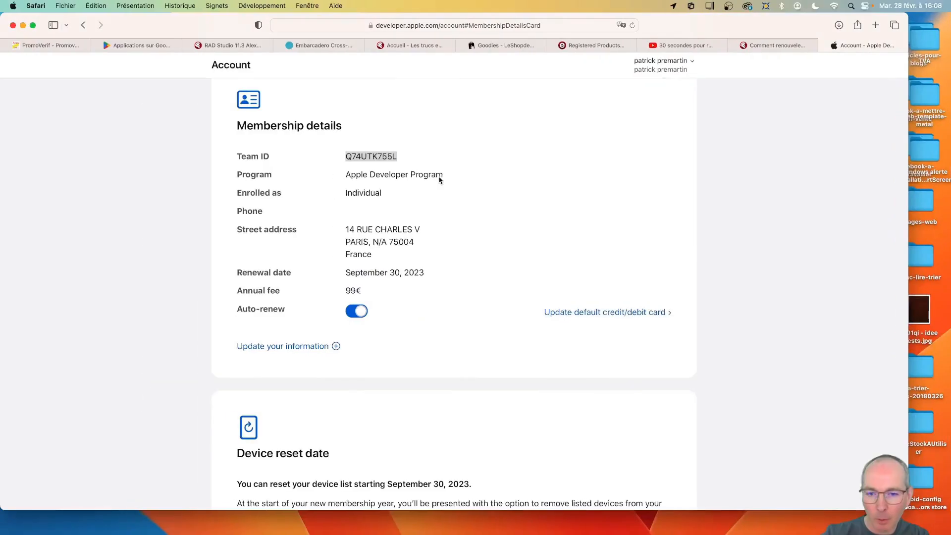
- Return to Safari, request sign-out from the Apple Developer account, and close its tab
{"action": "double_click", "coordinate": [371, 156]}
{"action": "scroll", "coordinate": [579, 179], "scroll_direction": "up", "scroll_amount": 10}
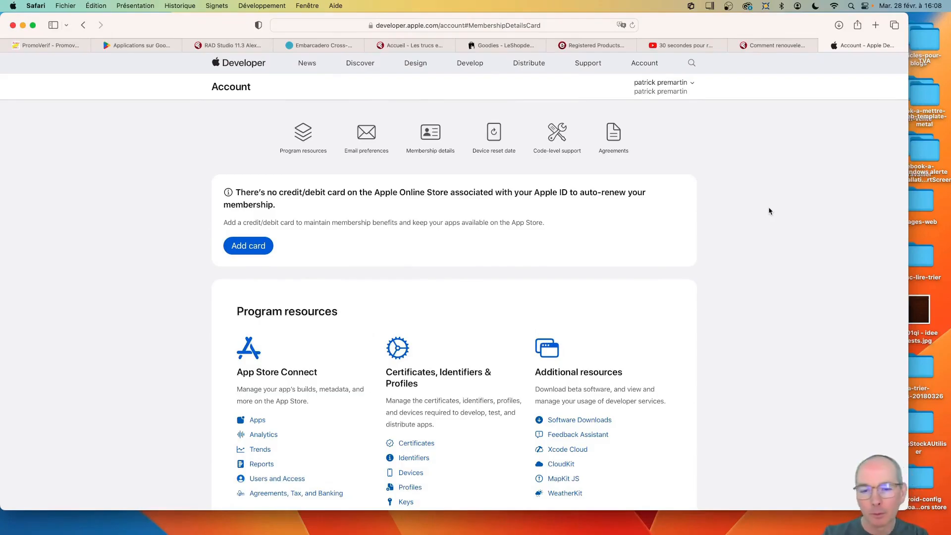
{"action": "key", "text": "ctrl+Right"}
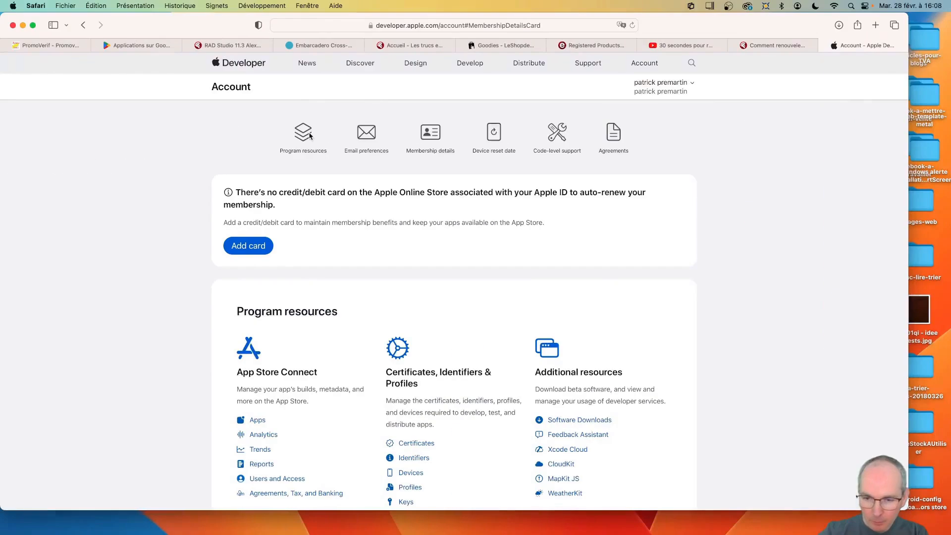
{"action": "left_click", "coordinate": [678, 87]}
{"action": "left_click", "coordinate": [615, 183]}
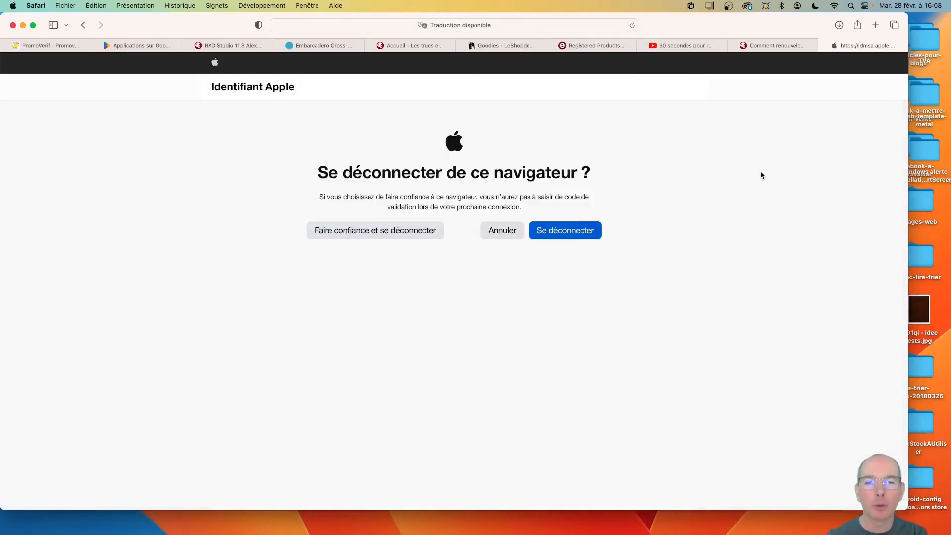
{"action": "key", "text": "super+w"}
- Open a new Finder window, browse to the M1 profile's folder in PAServer's scratch-dir, and select Project1.zip
{"action": "key", "text": "super+Tab"}
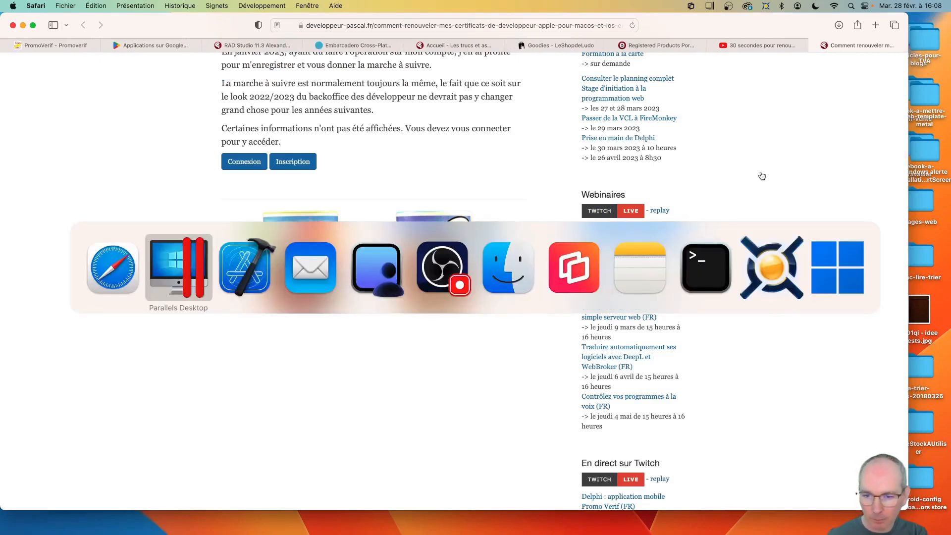
{"action": "key", "text": "super+Tab"}
{"action": "key", "text": "super+Tab"}
{"action": "key", "text": "super+Tab"}
{"action": "key", "text": "super+Tab"}
{"action": "key", "text": "super+Tab"}
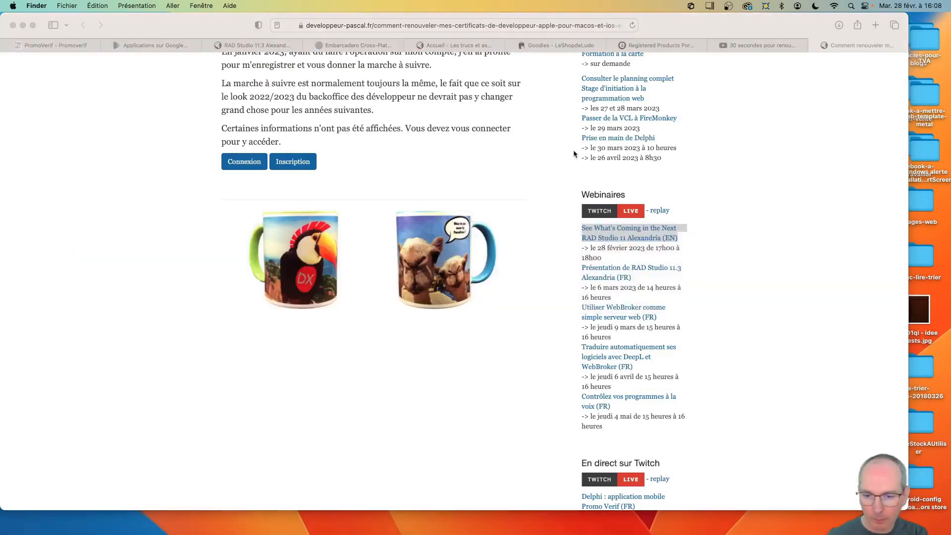
{"action": "key", "text": "super+n"}
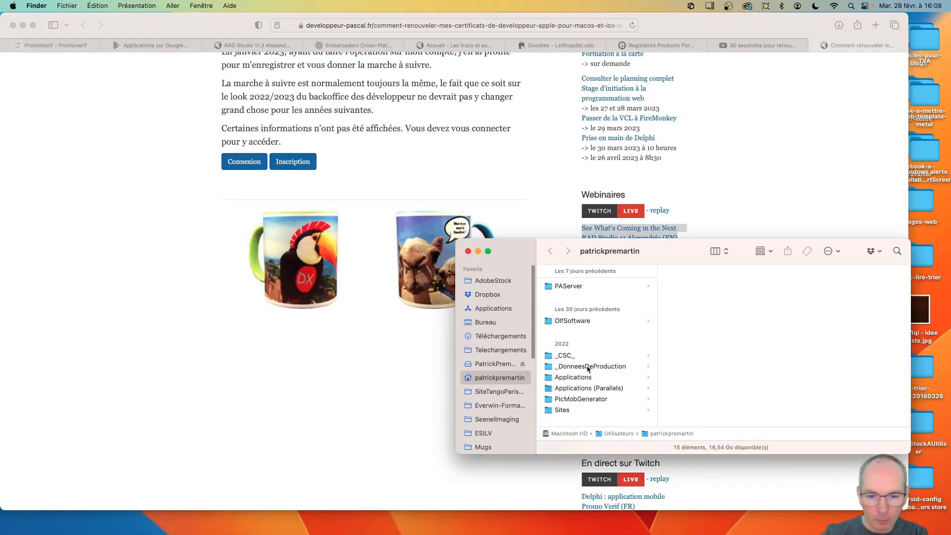
{"action": "left_click", "coordinate": [625, 287]}
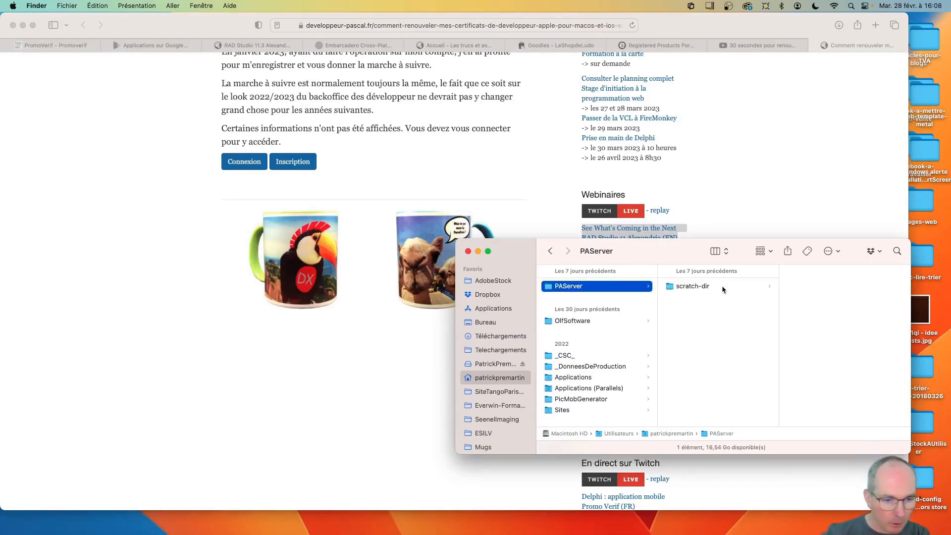
{"action": "left_click", "coordinate": [724, 289]}
{"action": "left_click", "coordinate": [824, 333]}
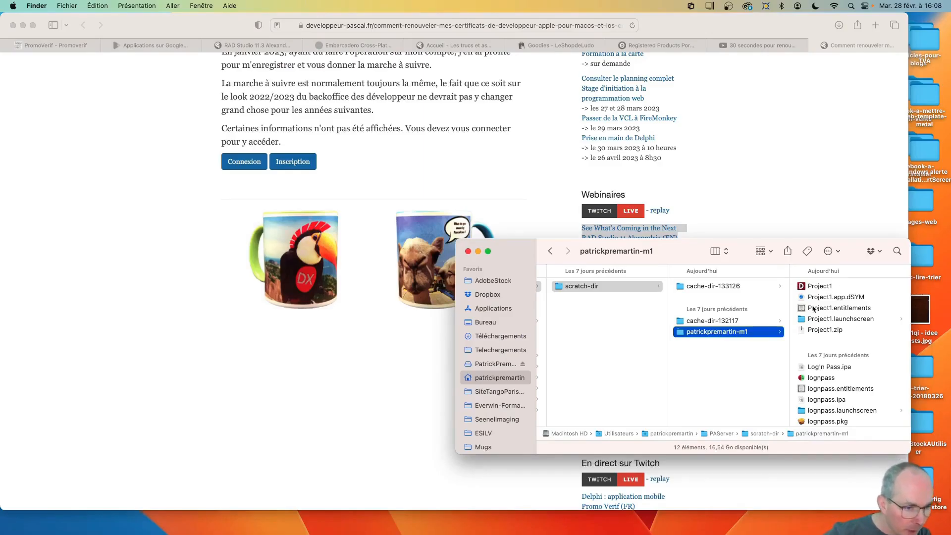
{"action": "left_click", "coordinate": [821, 331]}
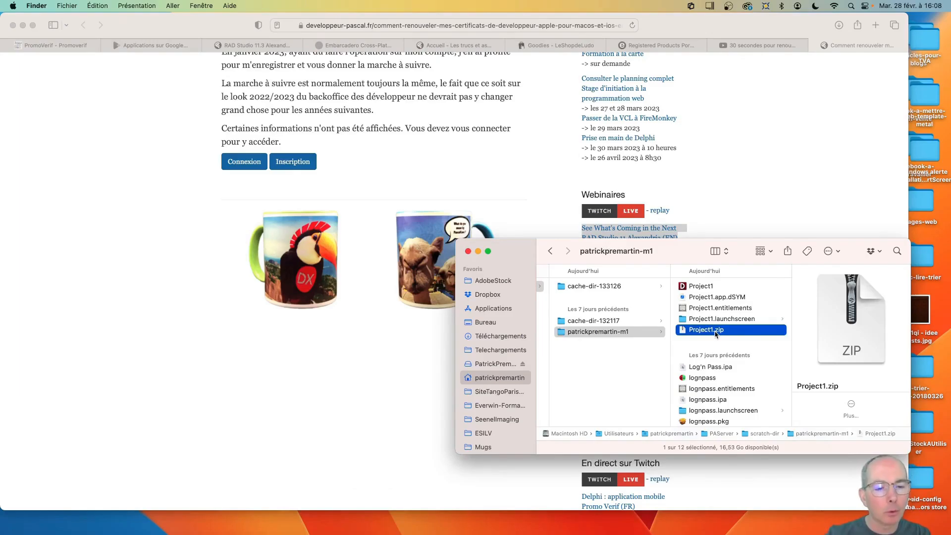
- Open another Finder window at the PAServer folder in the iMac's shared home folder and copy Project1.zip into it
{"action": "key", "text": "super+w"}
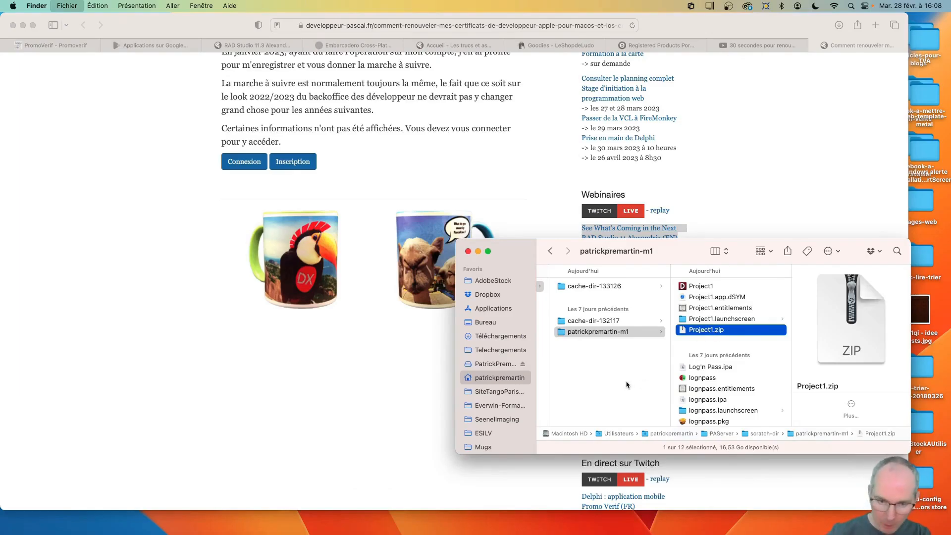
{"action": "left_click_drag", "start_coordinate": [715, 256], "coordinate": [362, 211]}
{"action": "scroll", "coordinate": [195, 353], "scroll_direction": "down", "scroll_amount": 5}
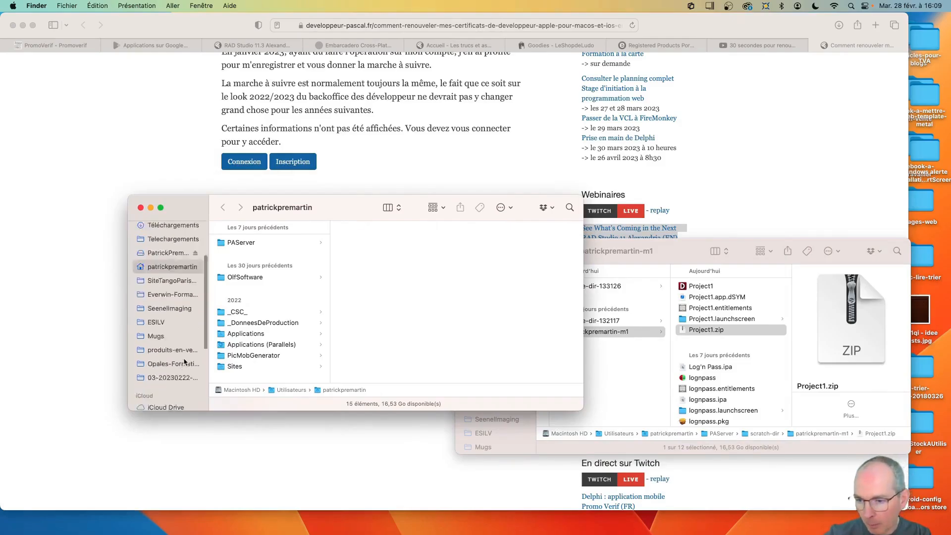
{"action": "left_click", "coordinate": [151, 385]}
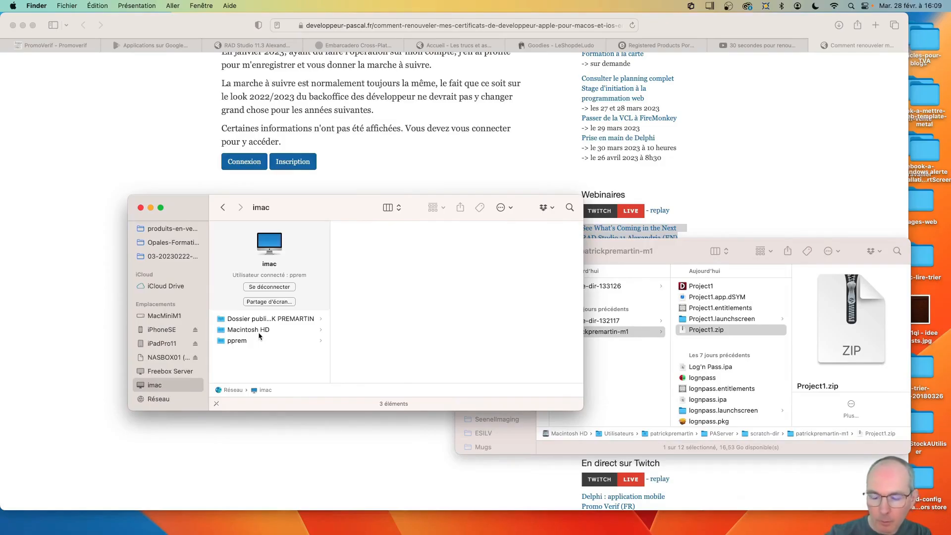
{"action": "left_click", "coordinate": [259, 339]}
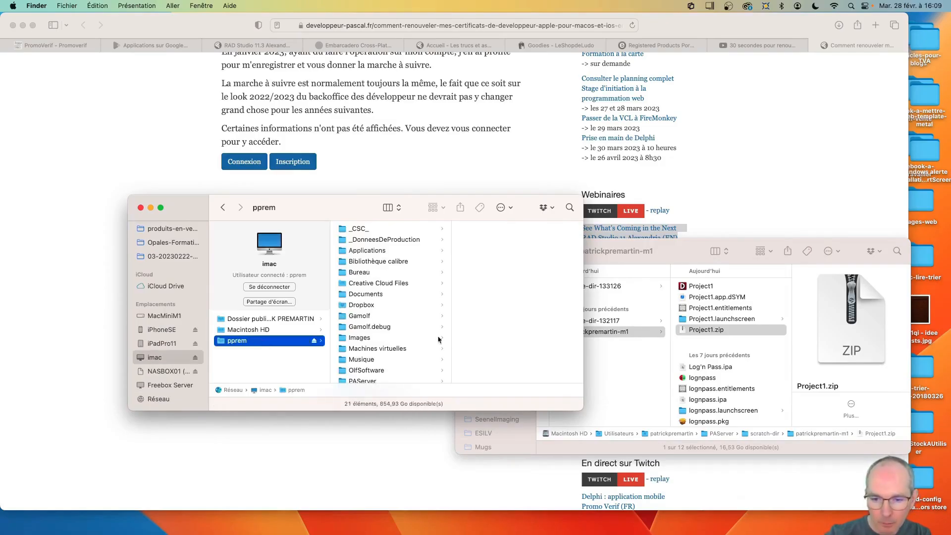
{"action": "scroll", "coordinate": [392, 367], "scroll_direction": "down", "scroll_amount": 3}
{"action": "left_click", "coordinate": [378, 340]}
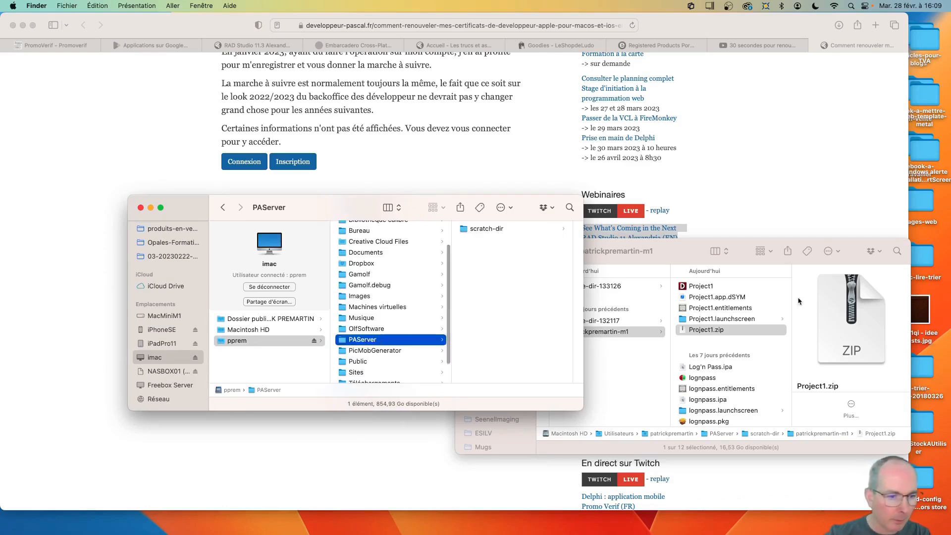
{"action": "left_click_drag", "start_coordinate": [714, 329], "coordinate": [546, 315]}
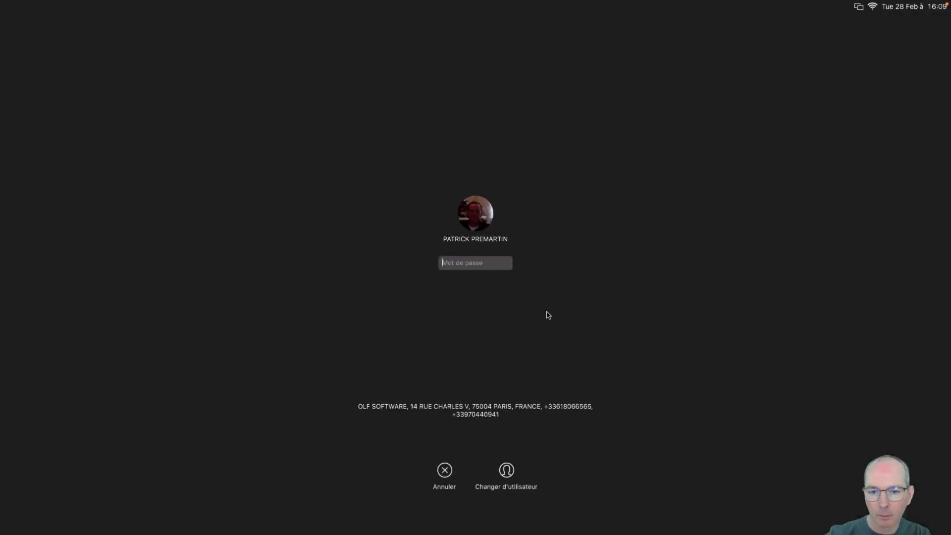
- Unlock the iMac session by entering the account password
{"action": "type", "text": "•••••••••"}
{"action": "key", "text": "Return"}
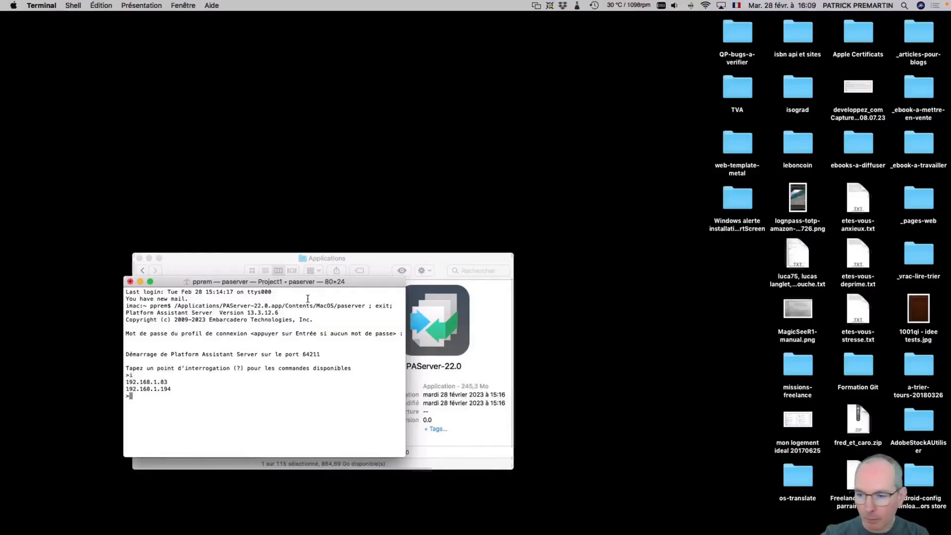
- Browse to the PAServer folder in the iMac's home folder and extract Project1.zip there
{"action": "left_click", "coordinate": [500, 341]}
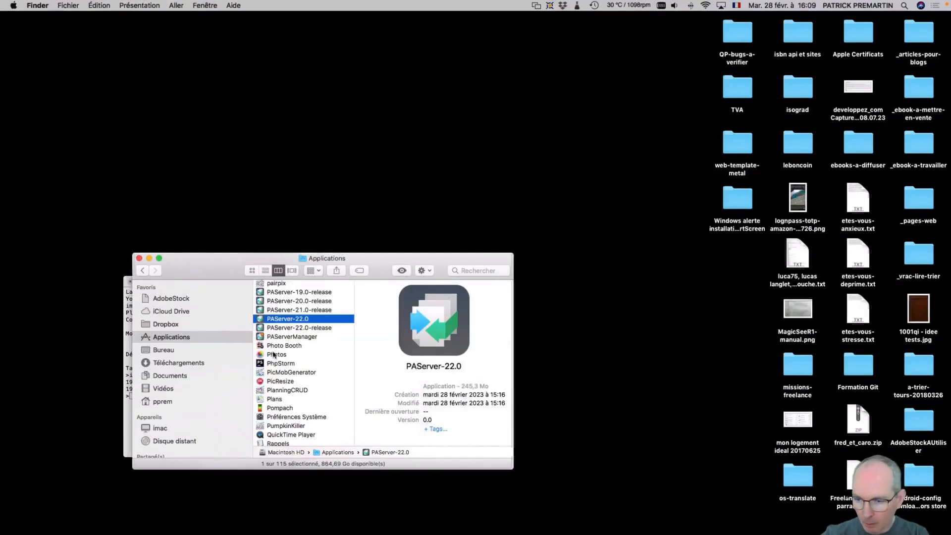
{"action": "left_click", "coordinate": [186, 400]}
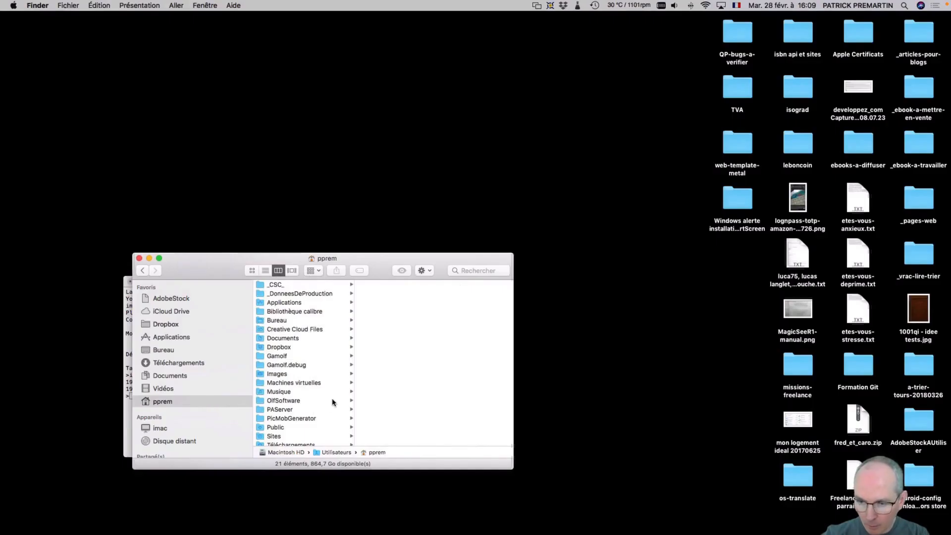
{"action": "left_click", "coordinate": [317, 410]}
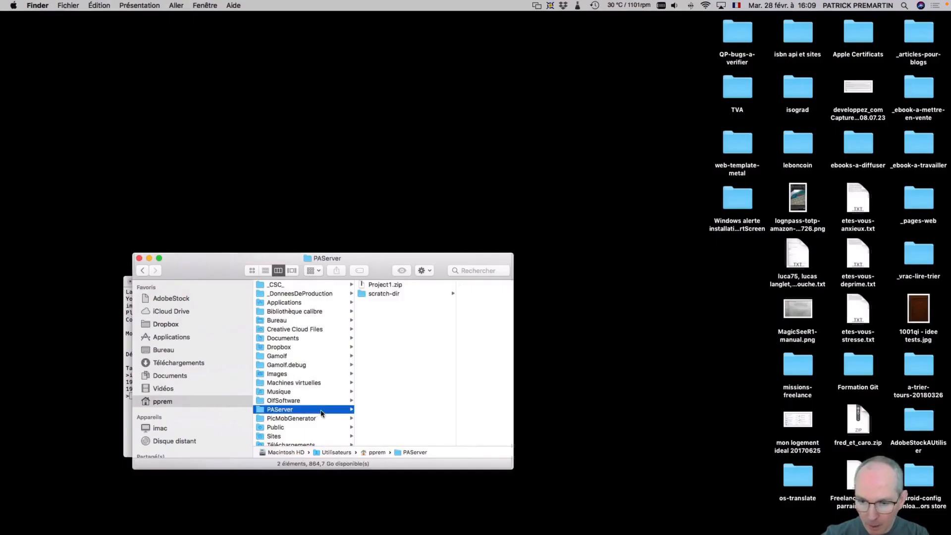
{"action": "double_click", "coordinate": [401, 285]}
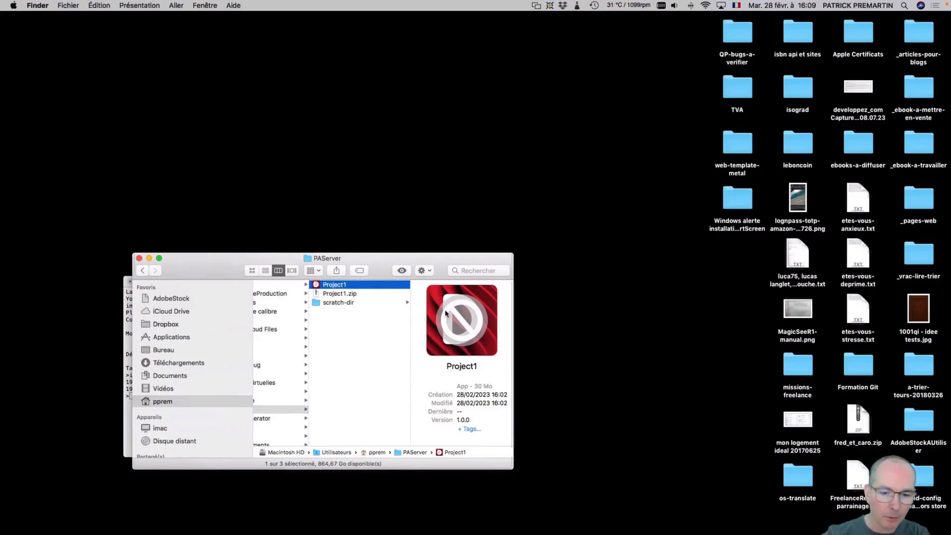
- Try to launch the extracted Project1 application on the iMac and dismiss the resulting alert
{"action": "double_click", "coordinate": [335, 286]}
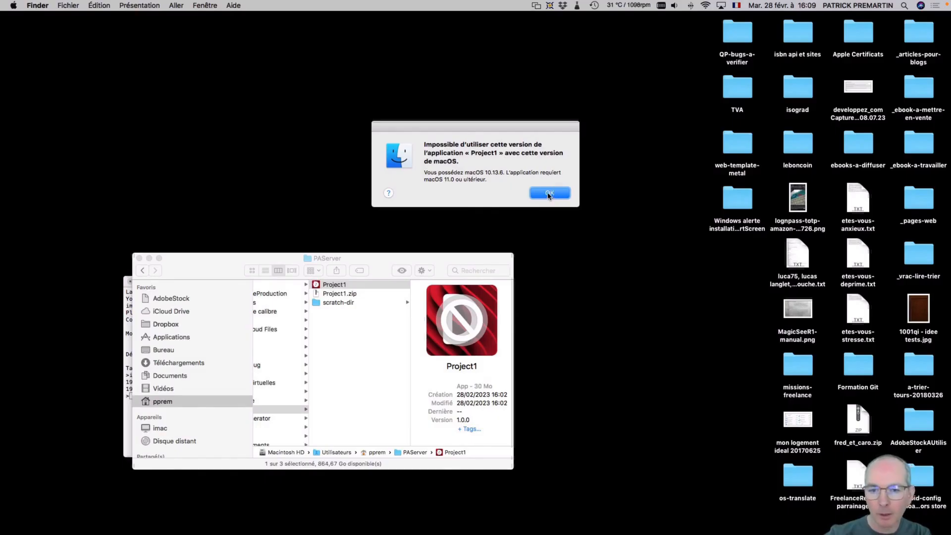
{"action": "left_click_drag", "start_coordinate": [459, 126], "coordinate": [373, 114]}
{"action": "left_click", "coordinate": [463, 181]}
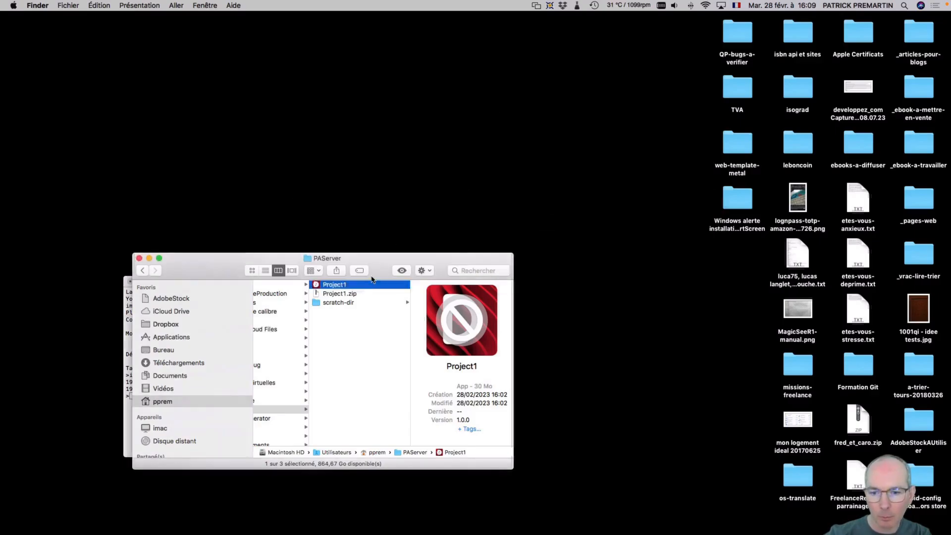
- Show Project1's package contents, examine _CodeSignature, Info.plist, MacOS and Resources inside Contents, and close the Finder window
{"action": "right_click", "coordinate": [355, 295]}
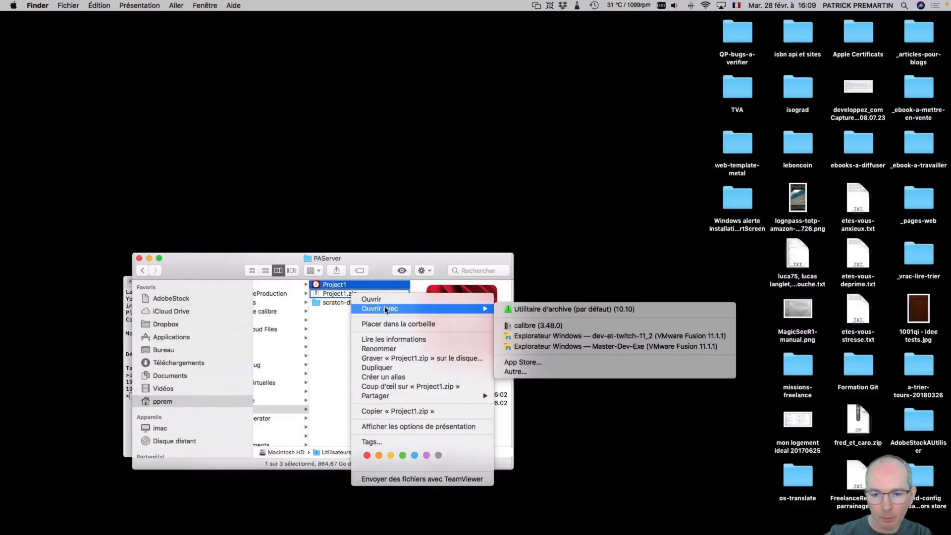
{"action": "right_click", "coordinate": [330, 287]}
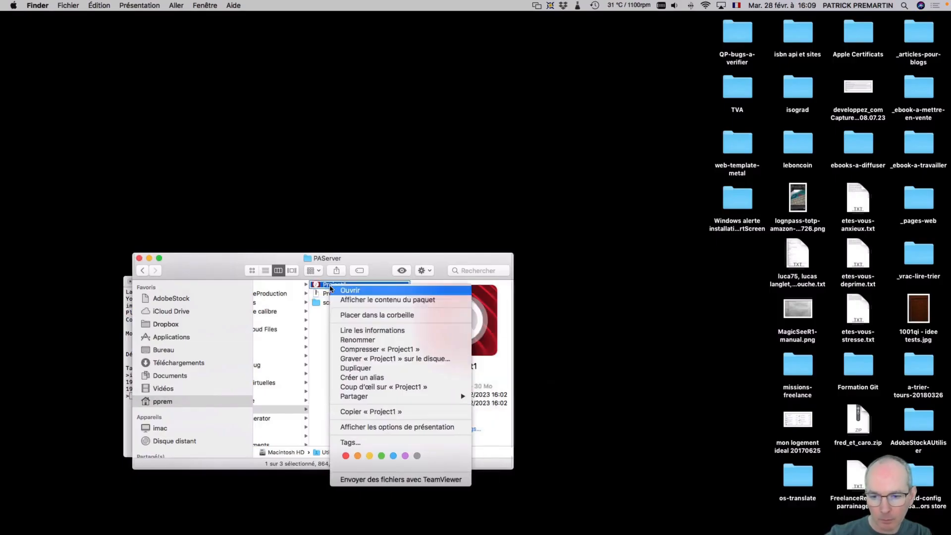
{"action": "left_click", "coordinate": [387, 299]}
{"action": "left_click", "coordinate": [327, 288]}
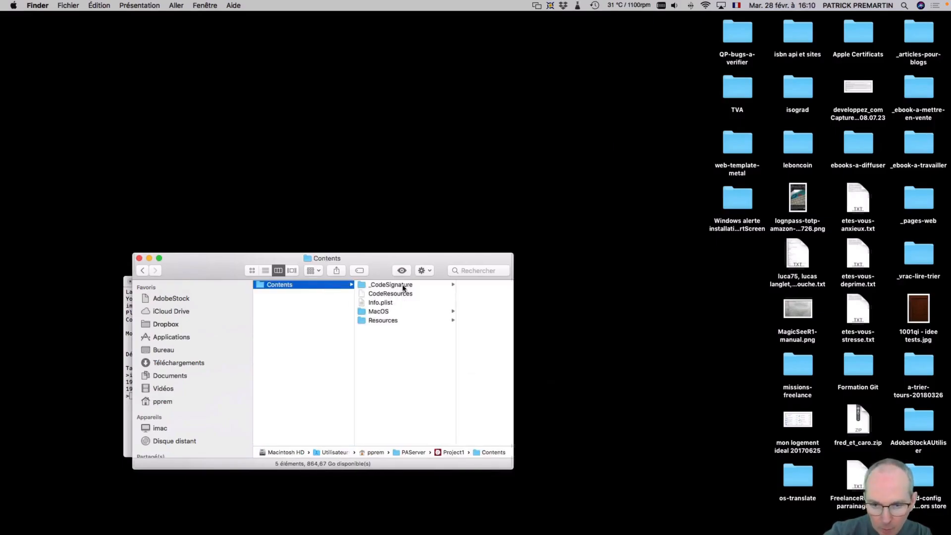
{"action": "left_click", "coordinate": [403, 286]}
{"action": "left_click", "coordinate": [447, 287]}
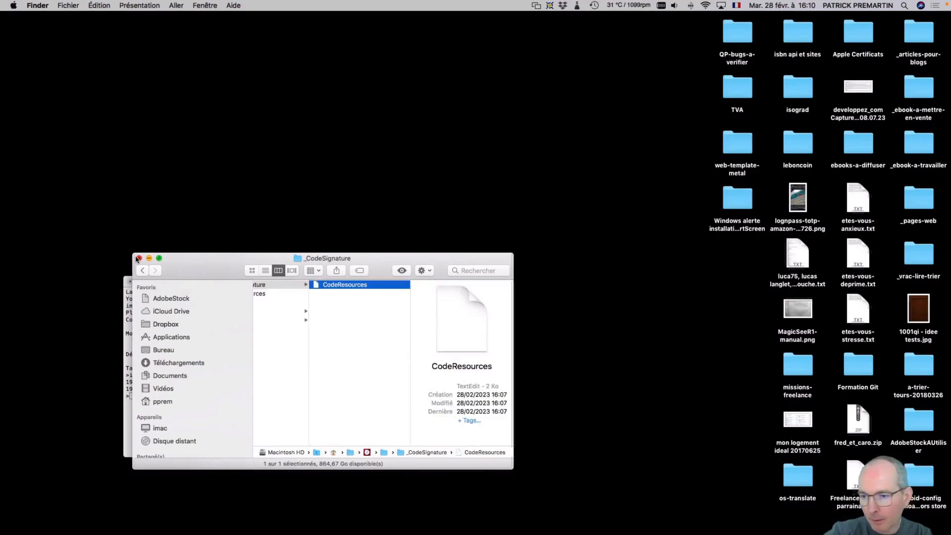
{"action": "left_click", "coordinate": [273, 293]}
{"action": "left_click", "coordinate": [278, 303]}
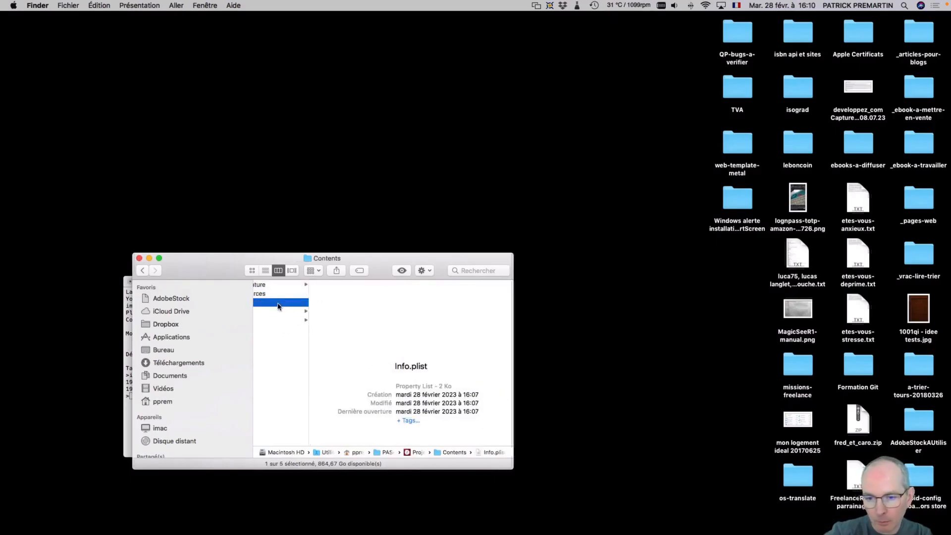
{"action": "left_click", "coordinate": [276, 312]}
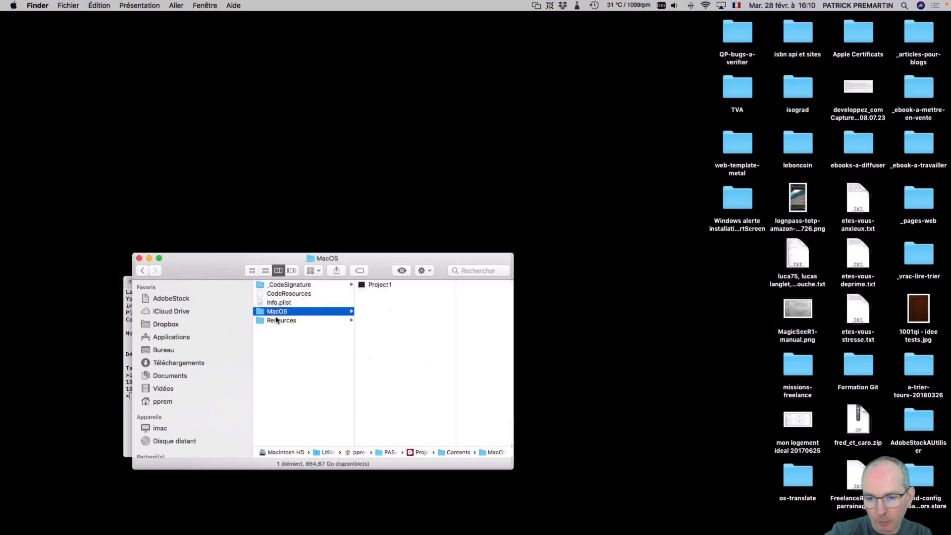
{"action": "left_click", "coordinate": [276, 321]}
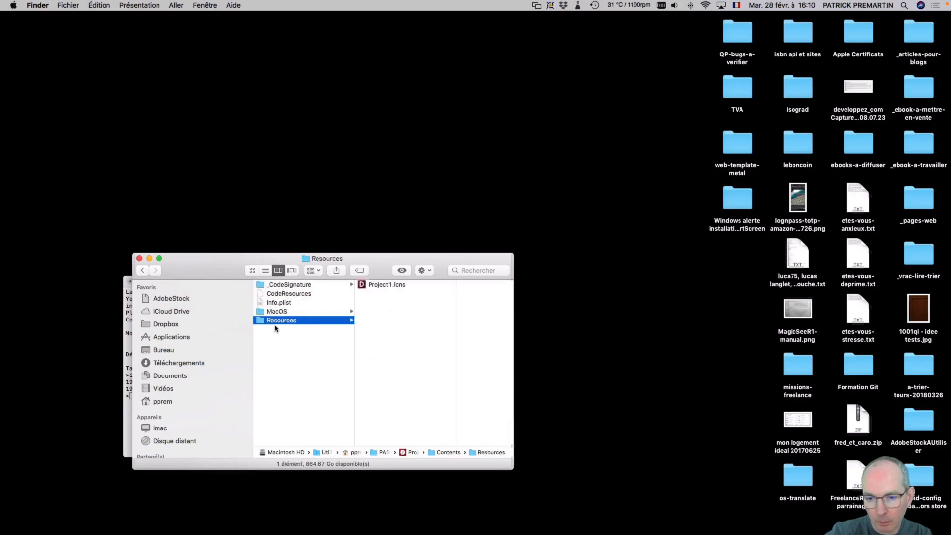
{"action": "left_click", "coordinate": [139, 259]}
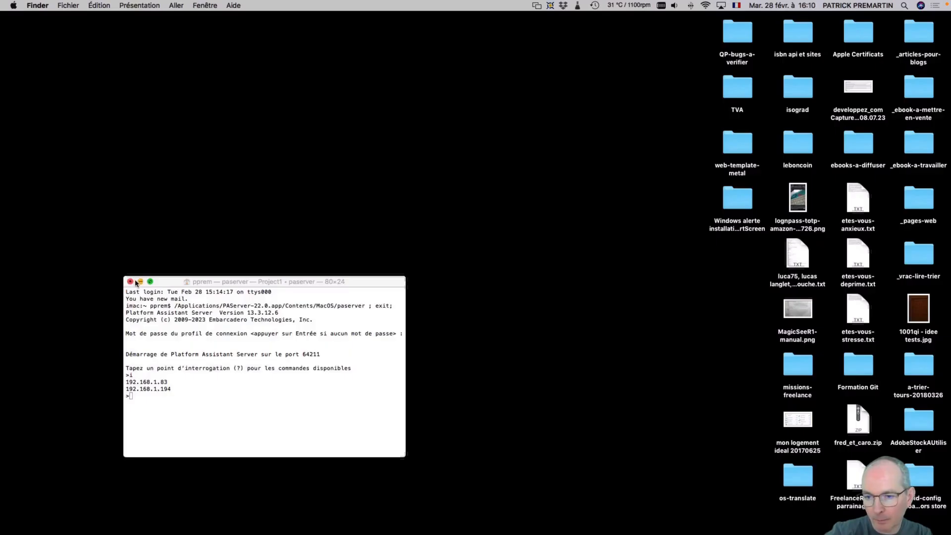
- Switch to RAD Studio, make Windows 32 bits the active target platform, and select its Magasin d'applications configuration
{"action": "left_click", "coordinate": [297, 321]}
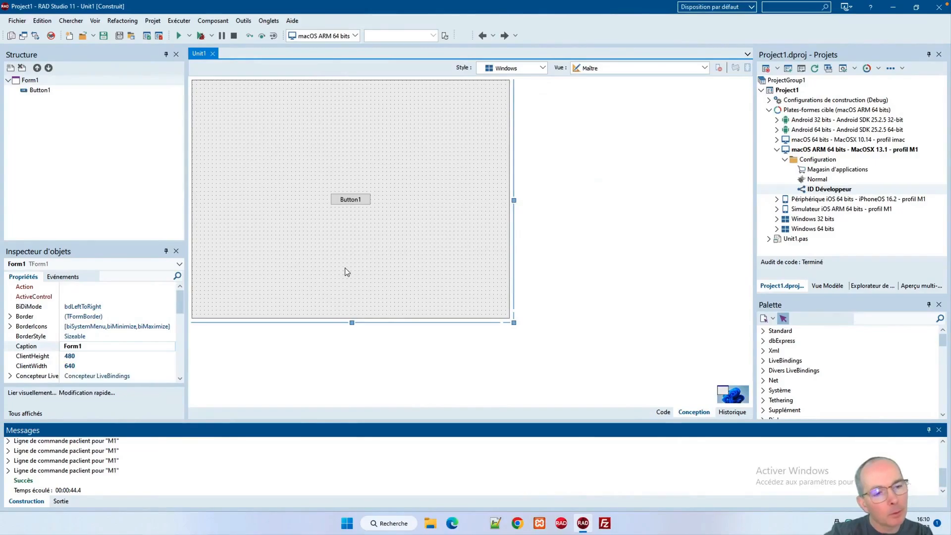
{"action": "double_click", "coordinate": [798, 220]}
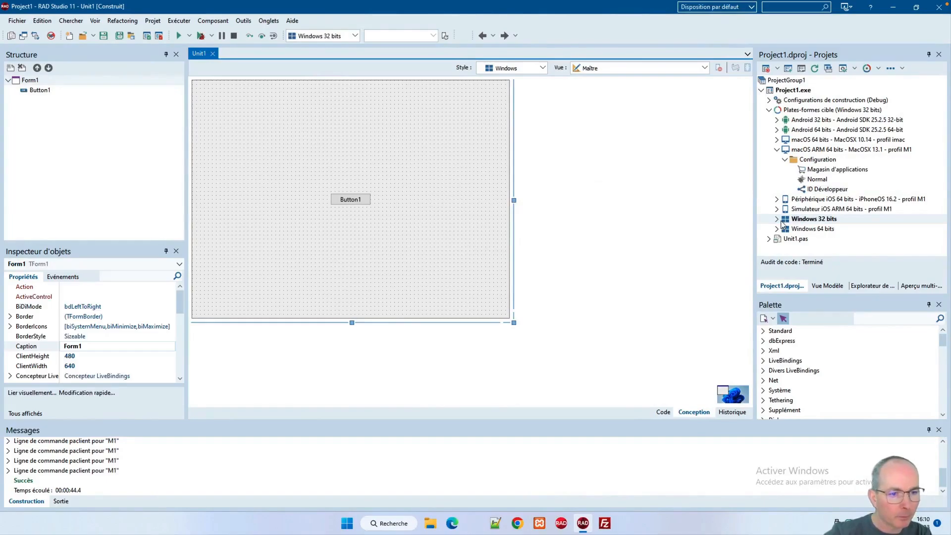
{"action": "left_click", "coordinate": [777, 218]}
{"action": "left_click", "coordinate": [787, 230]}
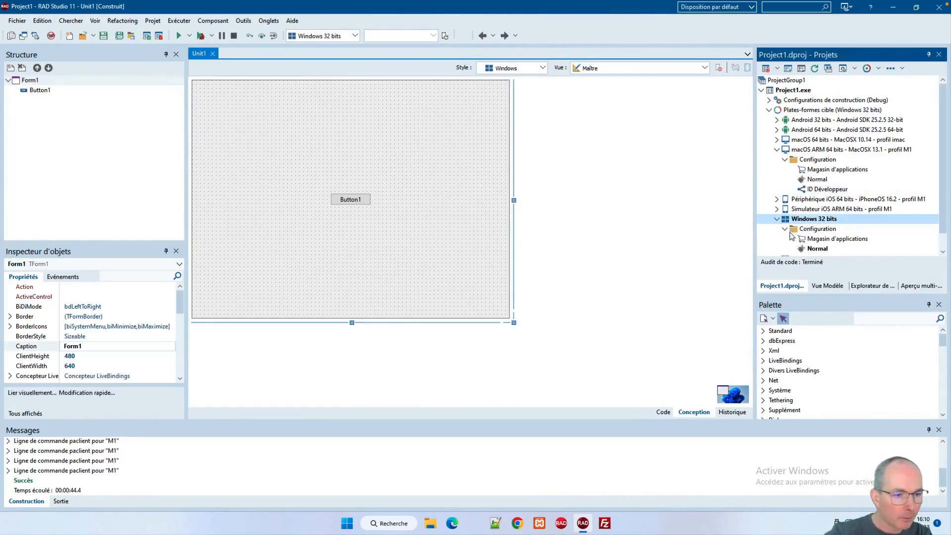
{"action": "left_click", "coordinate": [817, 241]}
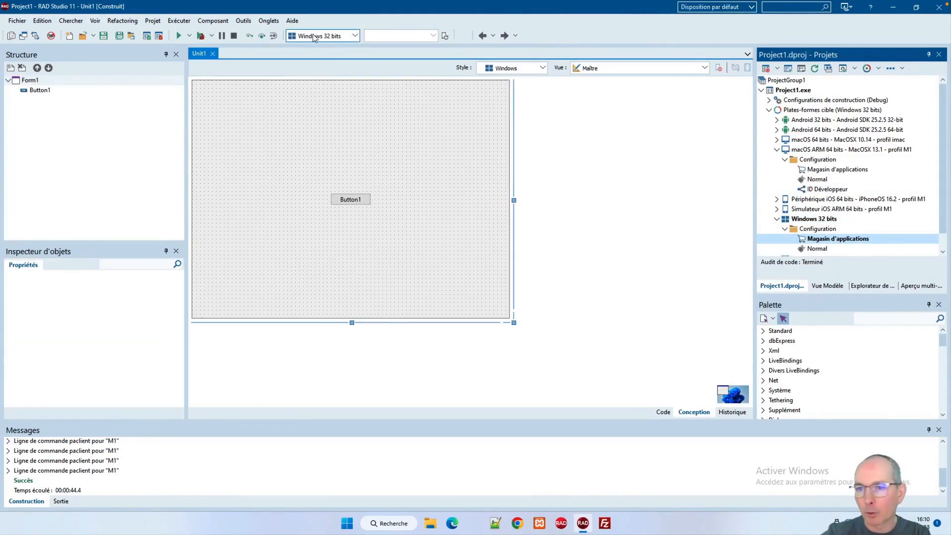
- Build Project1 for Windows 32 bits, adding Windows 10 SDK 10.0.19041.0 Win32 as the active SDK
{"action": "left_click", "coordinate": [153, 21]}
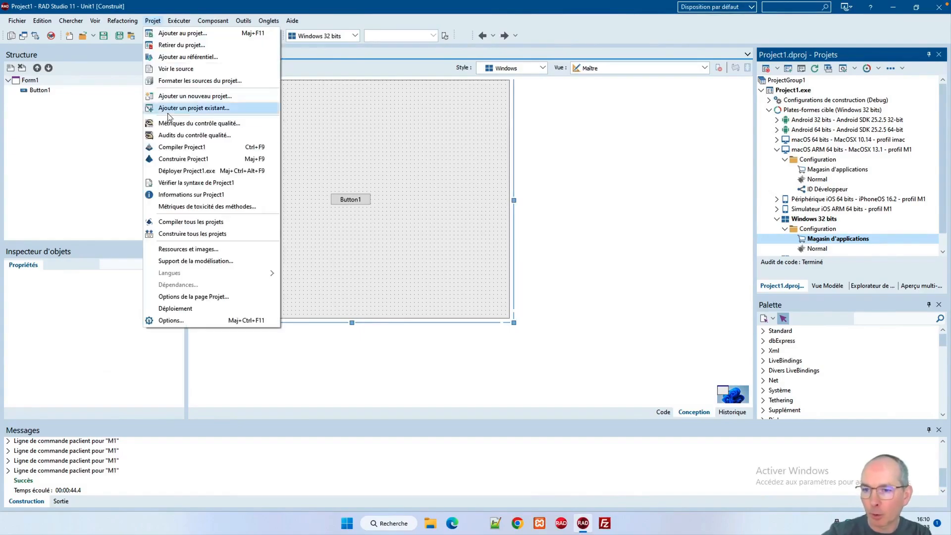
{"action": "left_click", "coordinate": [171, 159]}
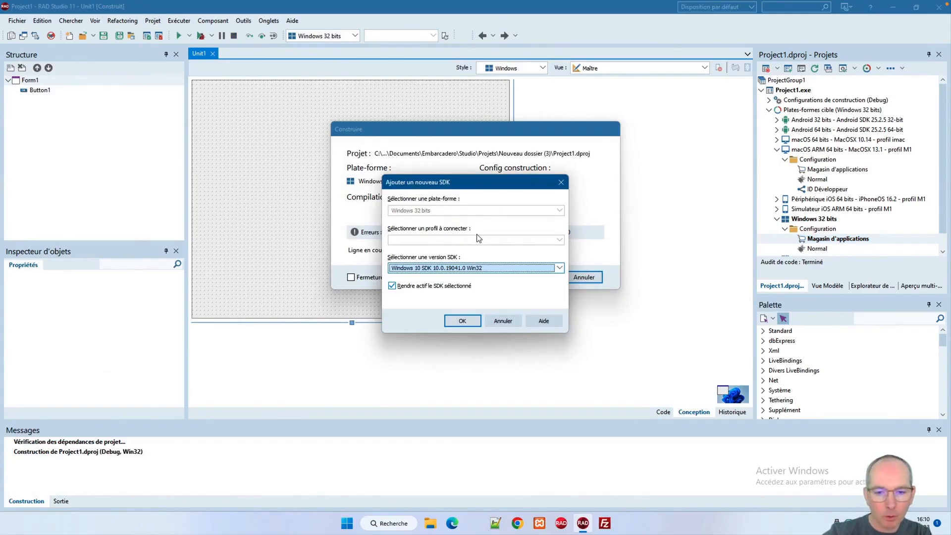
{"action": "left_click", "coordinate": [458, 272]}
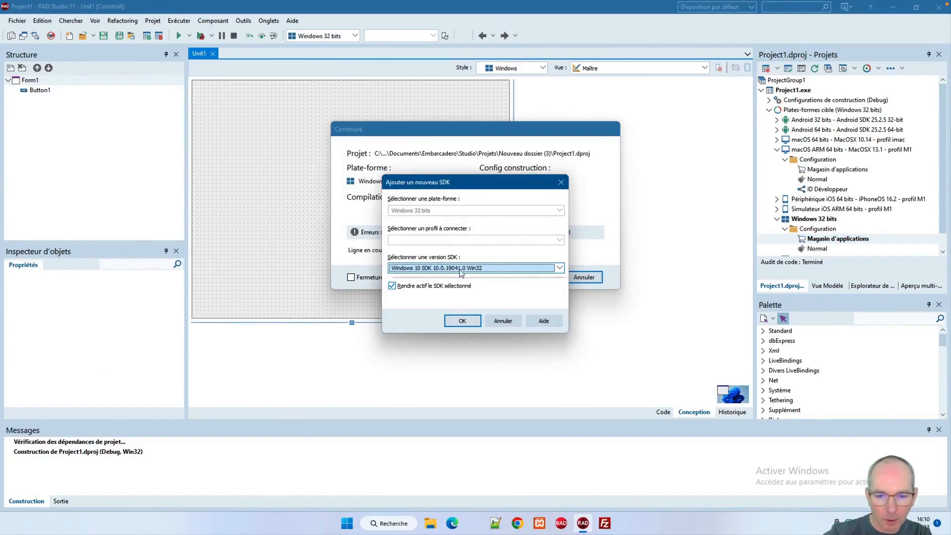
{"action": "left_click", "coordinate": [519, 266]}
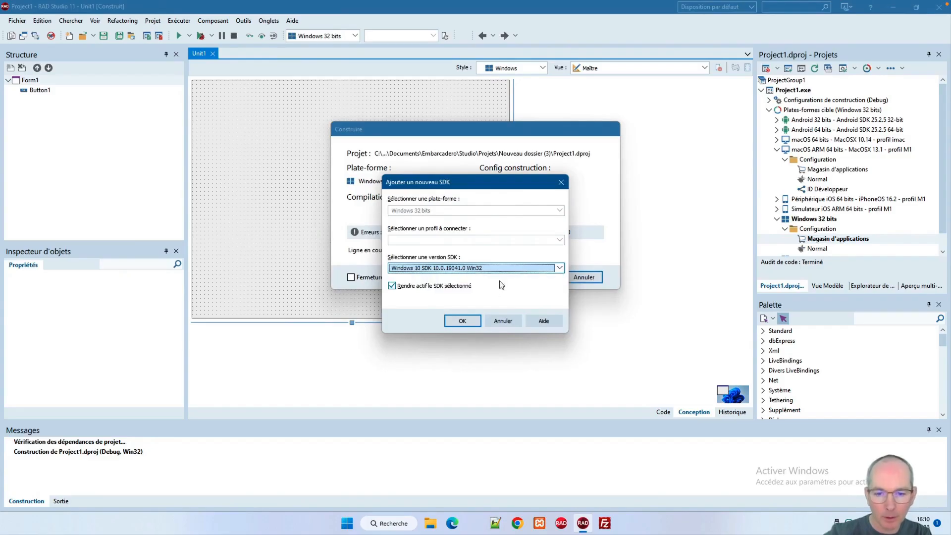
{"action": "left_click", "coordinate": [462, 321]}
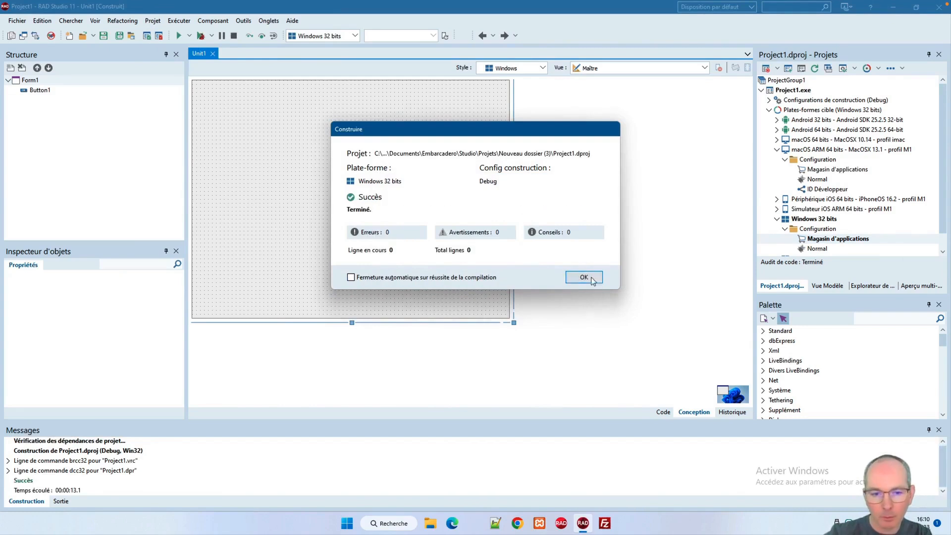
{"action": "left_click", "coordinate": [584, 276]}
- Deploy Project1.exe for Windows 32 bits with the Magasin d'applications configuration
{"action": "left_click", "coordinate": [153, 21]}
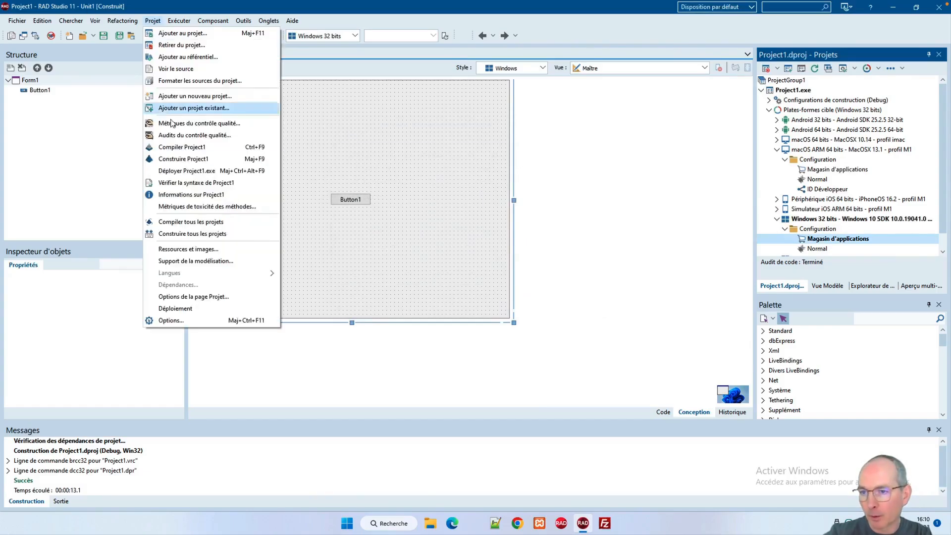
{"action": "left_click", "coordinate": [218, 171]}
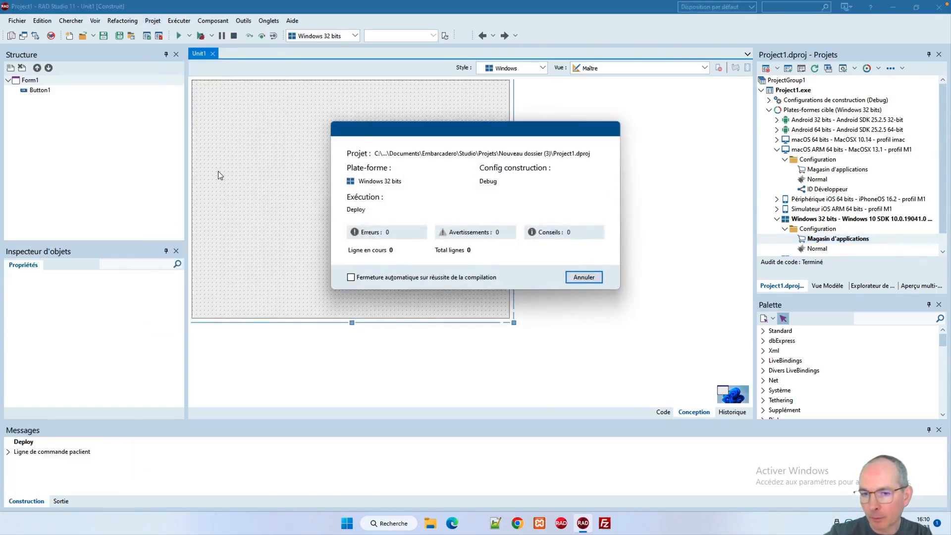